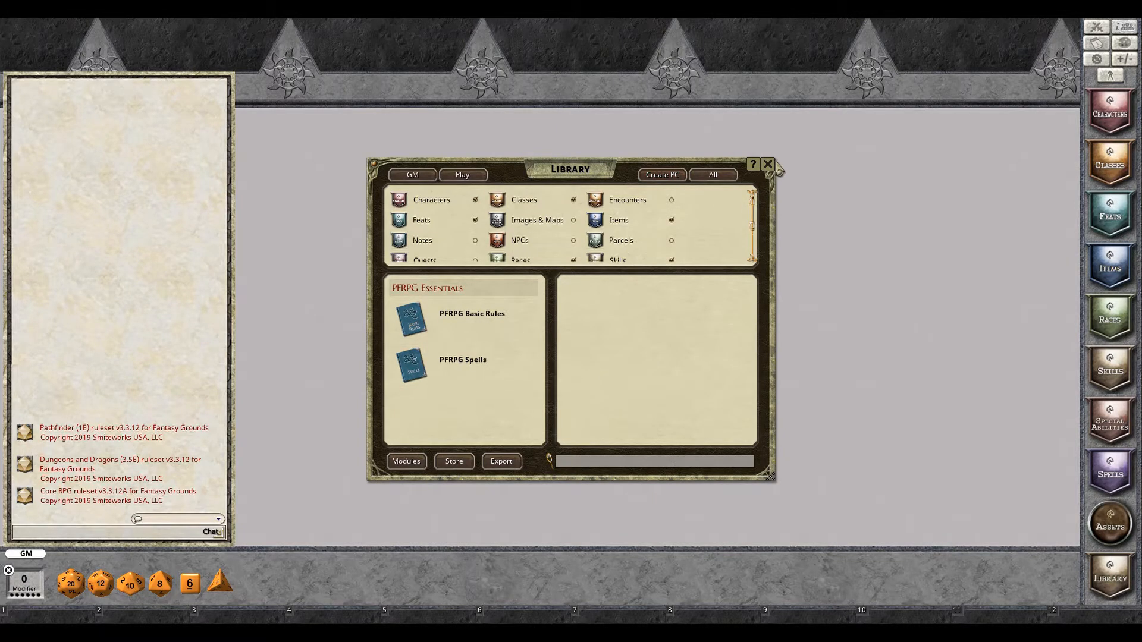
- Close the library, create a blank character, and close the character selection window so its sheet stays open
left_click(769, 165)
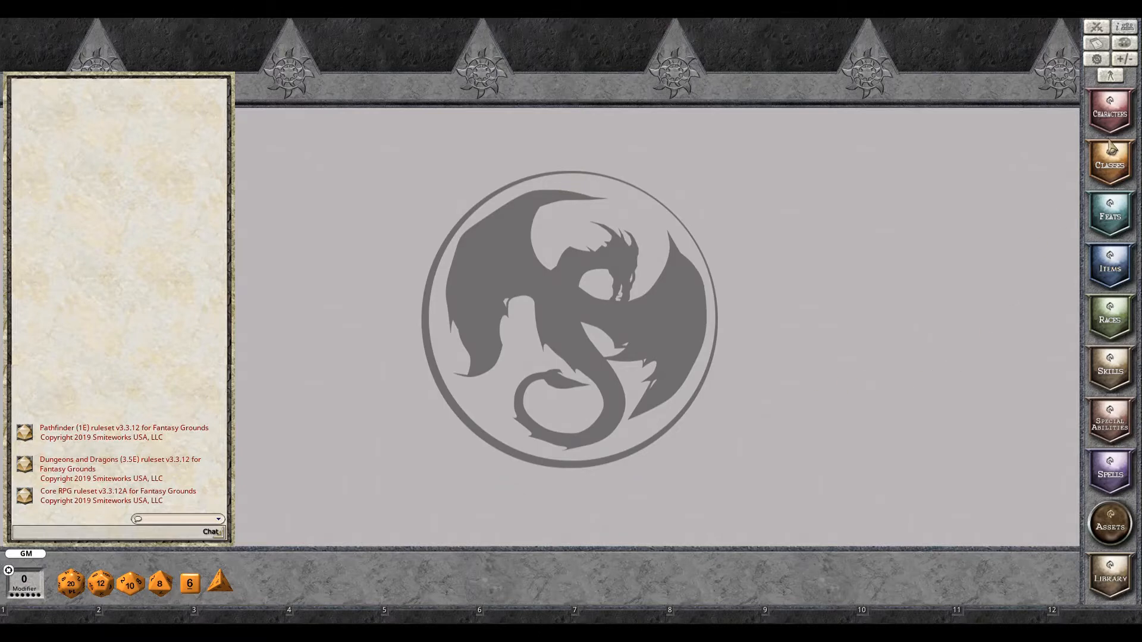
left_click(1110, 116)
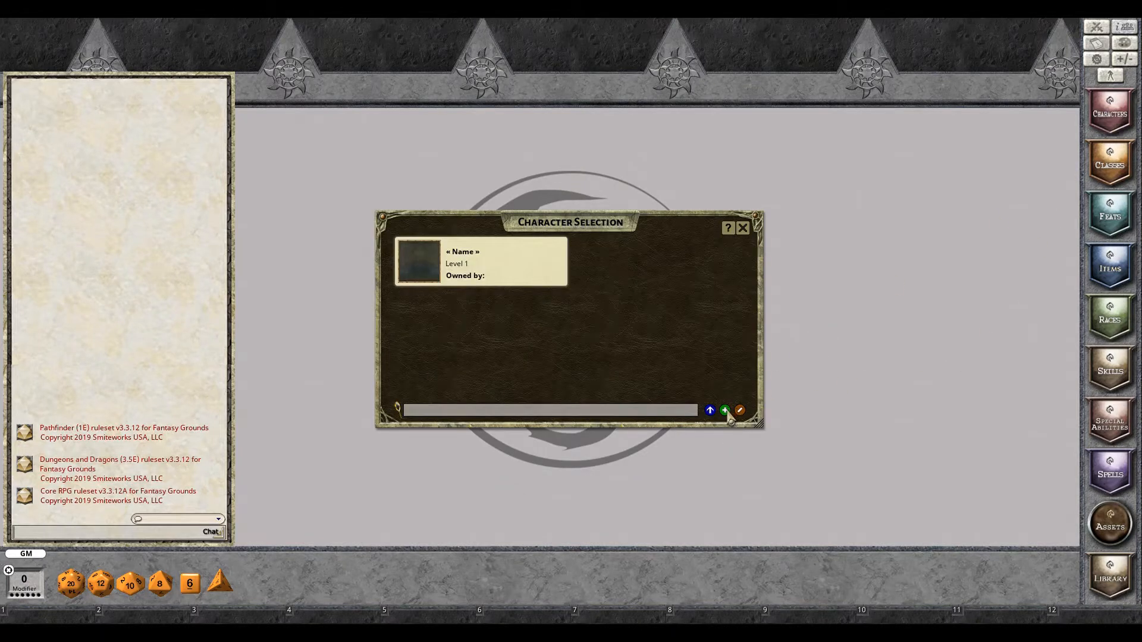
left_click(725, 410)
left_click(743, 228)
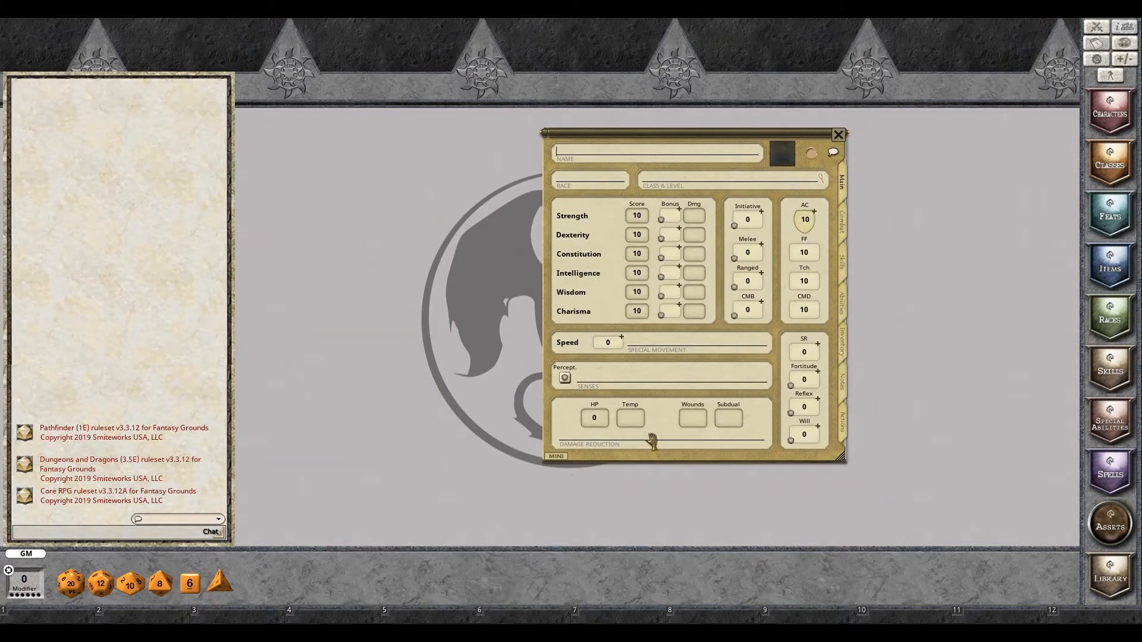
- Roll 26d6 into the chat window
left_click_drag(201, 590, 300, 437)
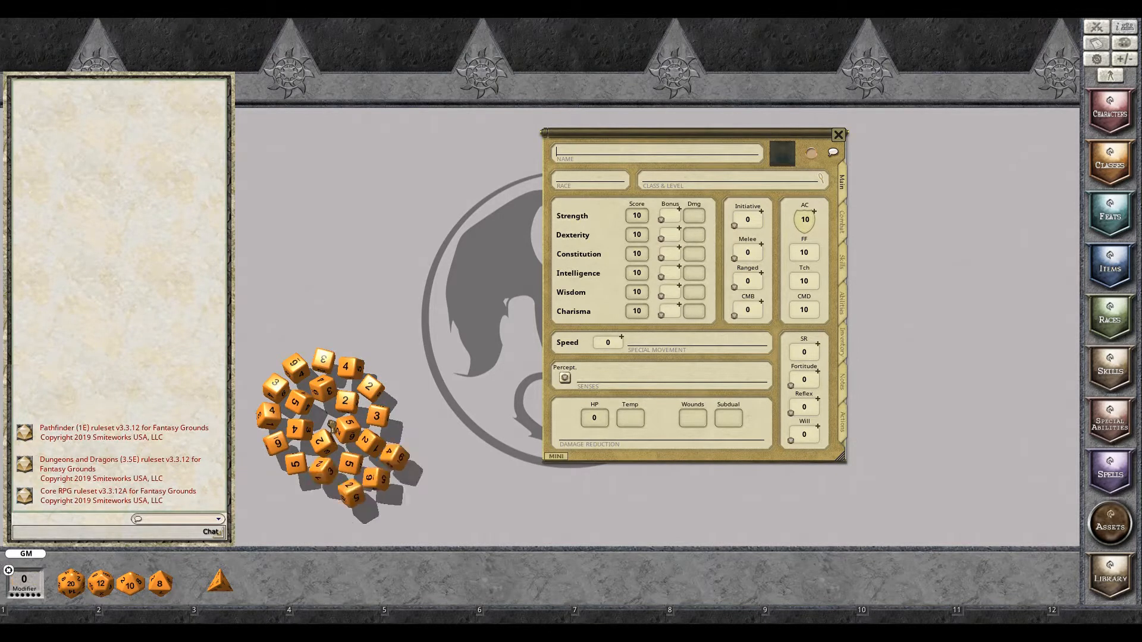
right_click(332, 425)
left_click_drag(331, 425, 125, 386)
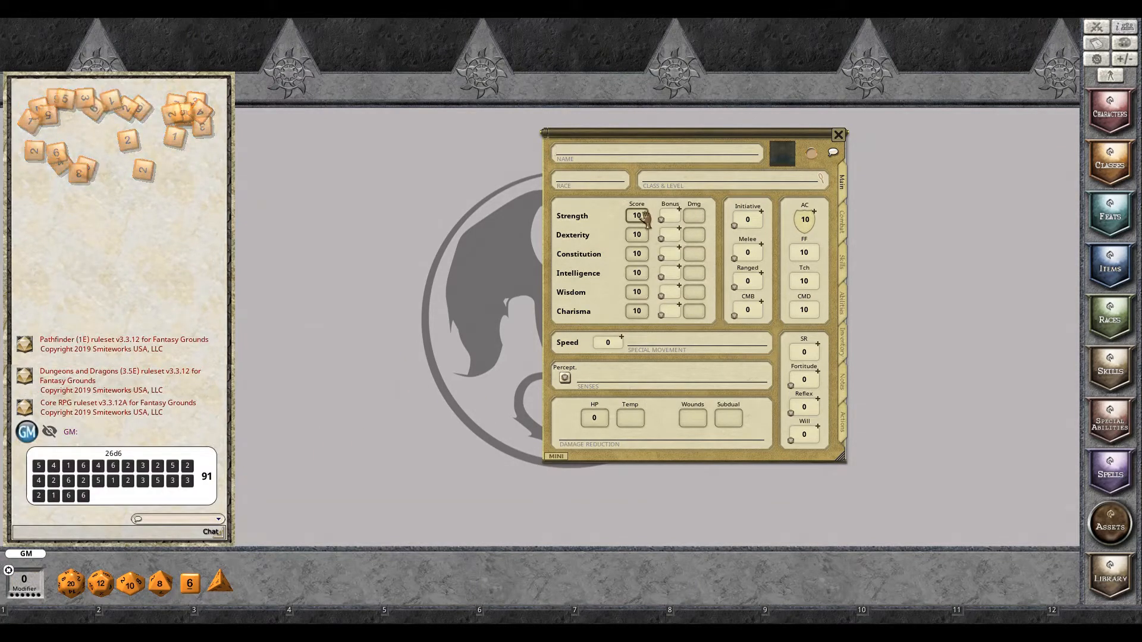
- Set the character's ability scores to Charisma 16, Wisdom 12, Intelligence 12 and Dexterity 14
left_click_drag(736, 148, 557, 204)
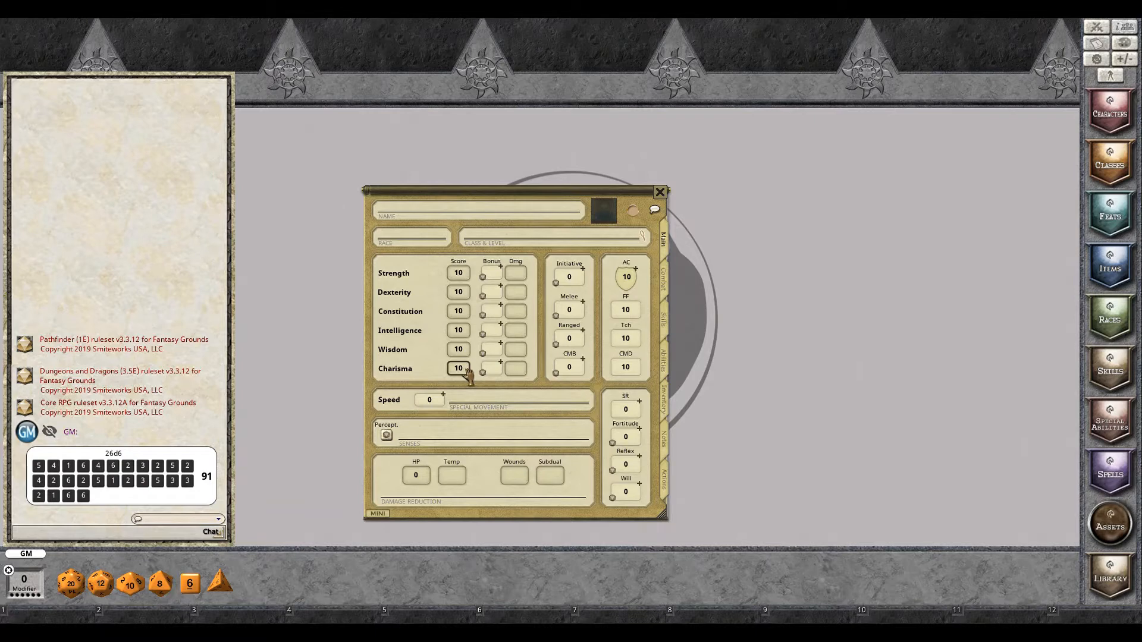
scroll(467, 373, "up", 6)
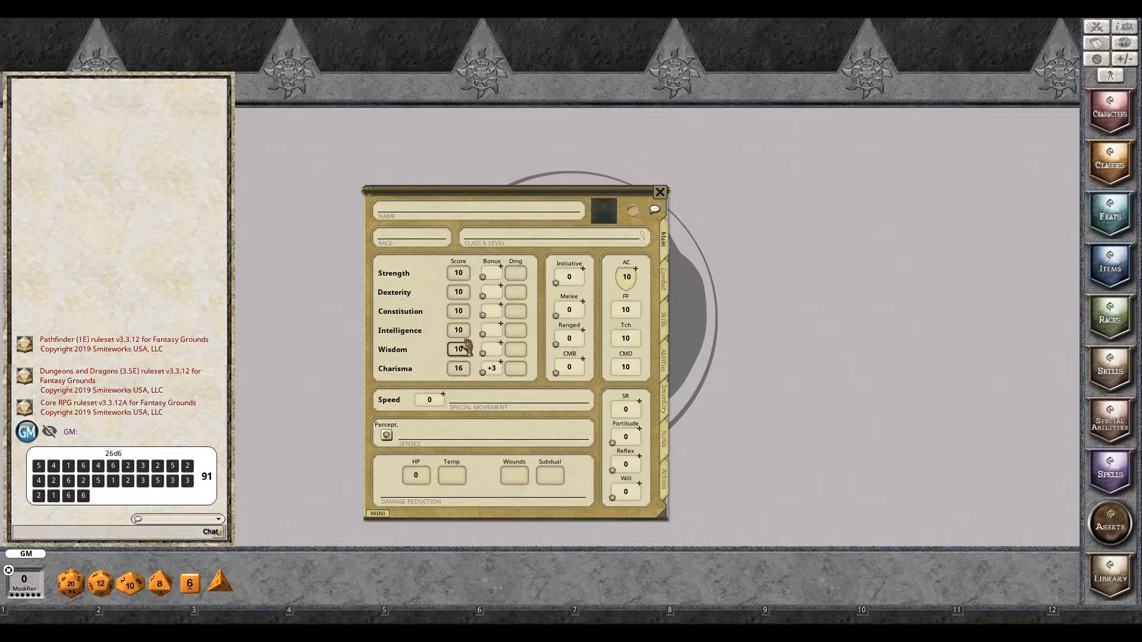
scroll(466, 347, "up", 2)
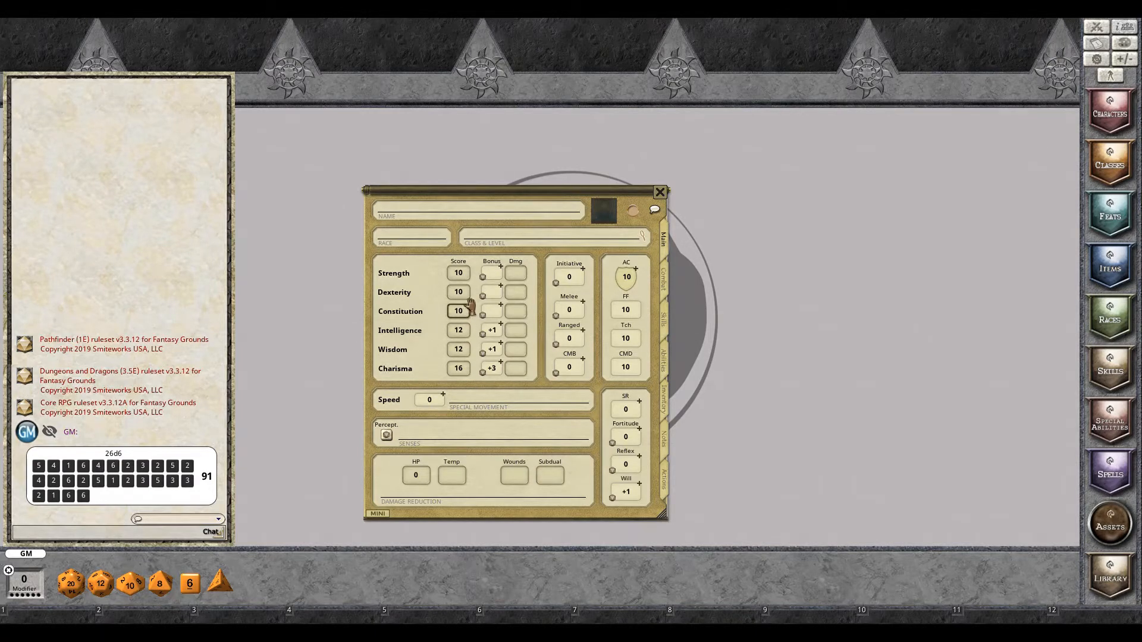
type("4")
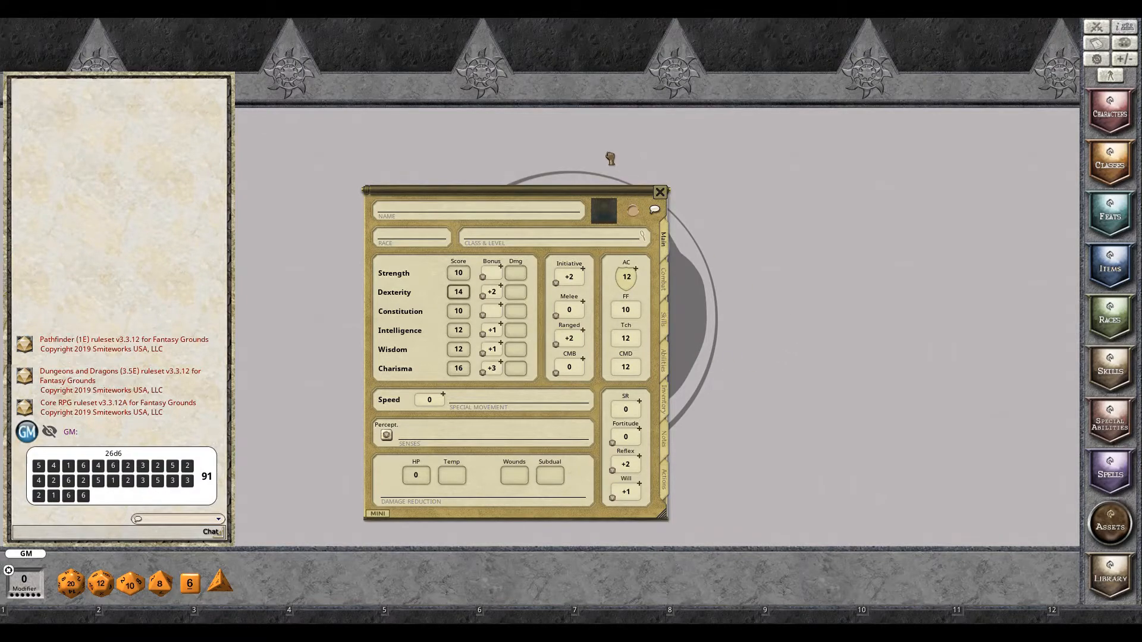
- Arrange the character sheet beside the opened class and race lists, and add the Elf race to the character
left_click_drag(611, 159, 609, 160)
left_click_drag(490, 208, 323, 432)
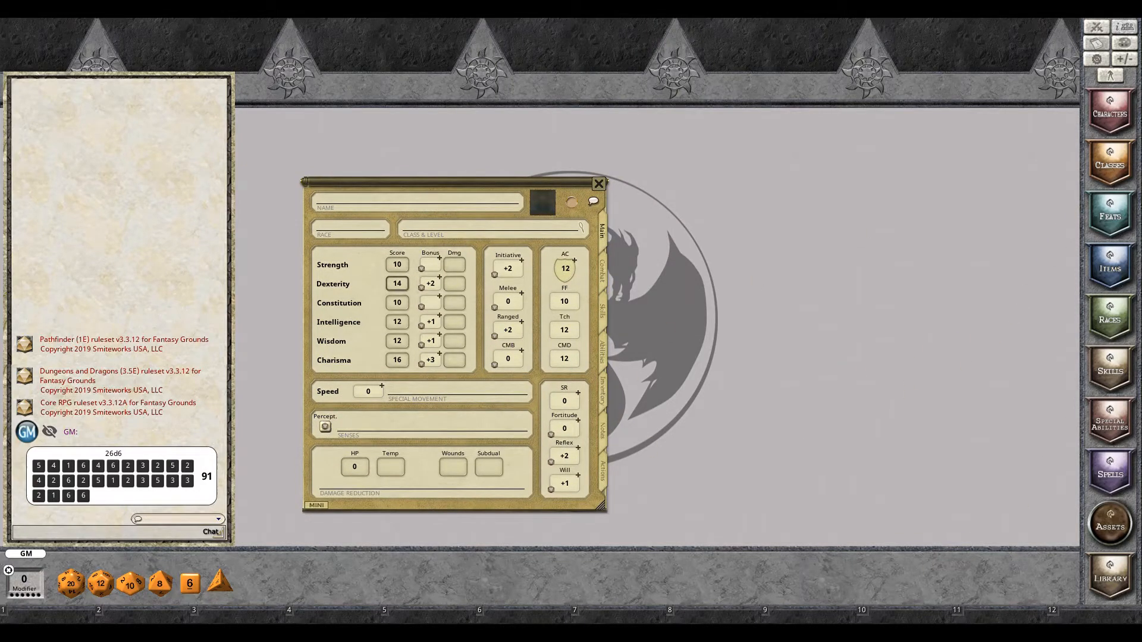
left_click(1110, 163)
left_click(1124, 325)
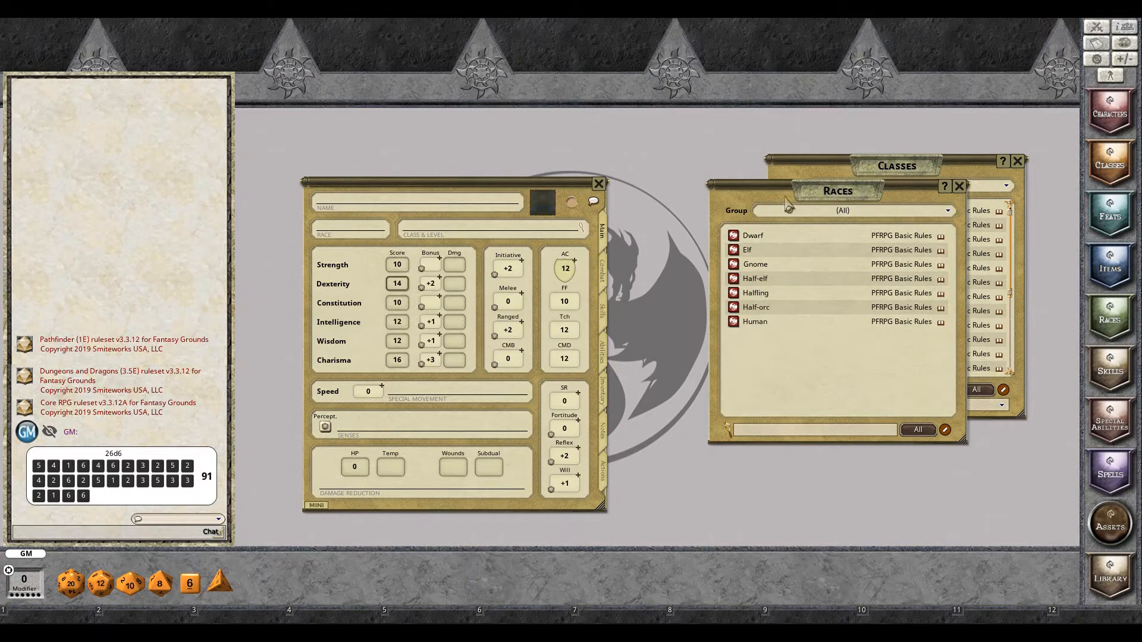
left_click_drag(768, 201, 741, 271)
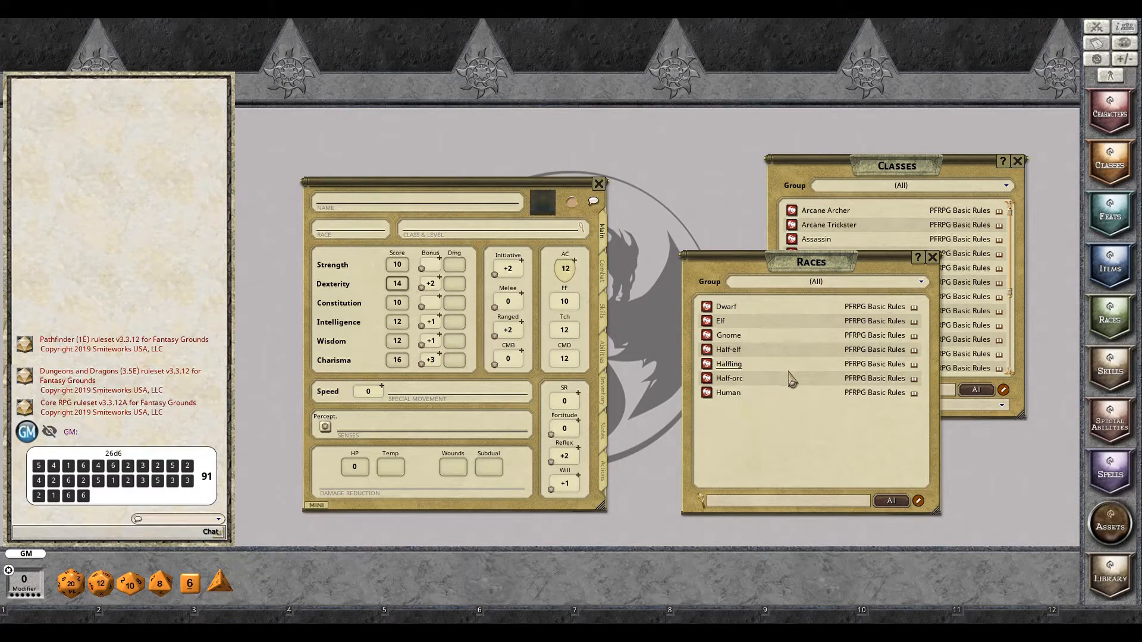
left_click_drag(709, 321, 400, 326)
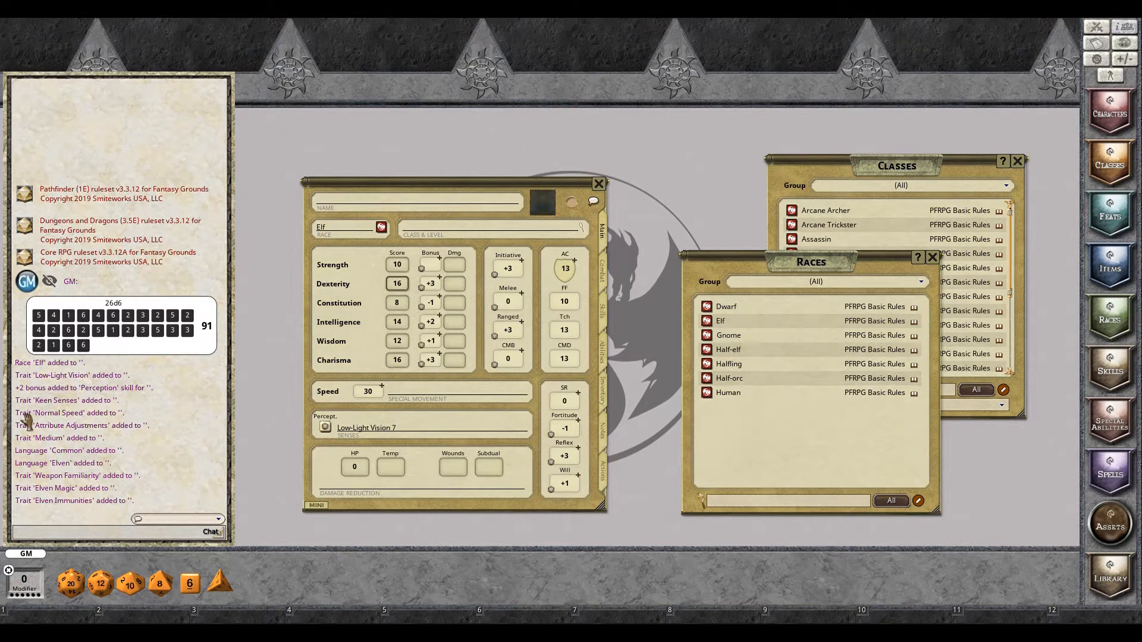
- Examine the character's racial traits, including the Elven Magic description, as well as the combat values and skill list
left_click(604, 356)
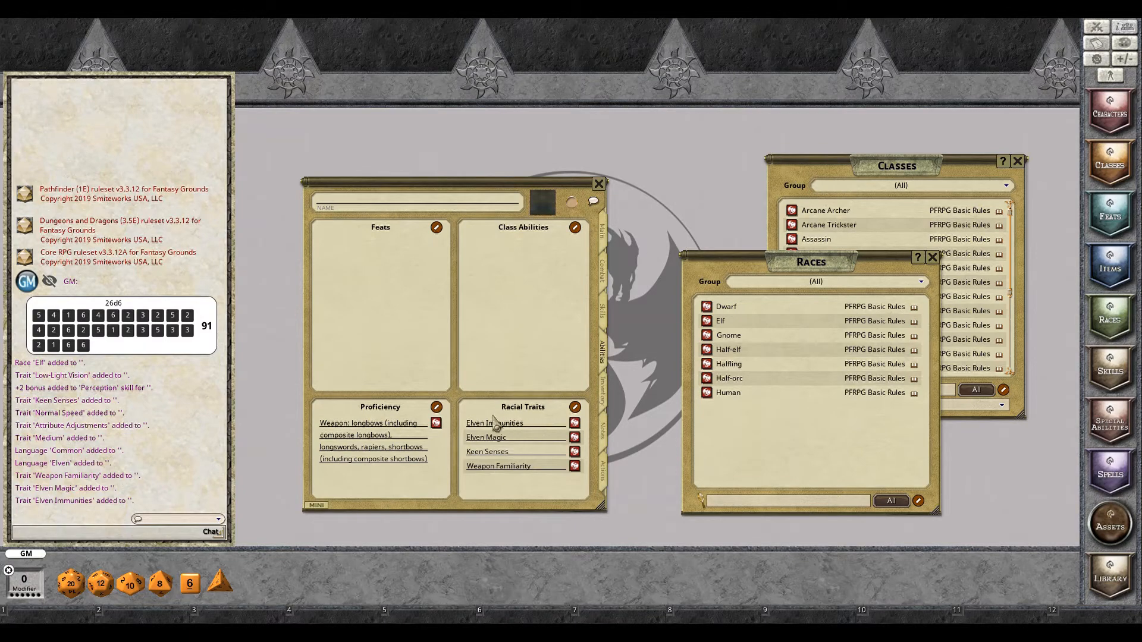
left_click(575, 437)
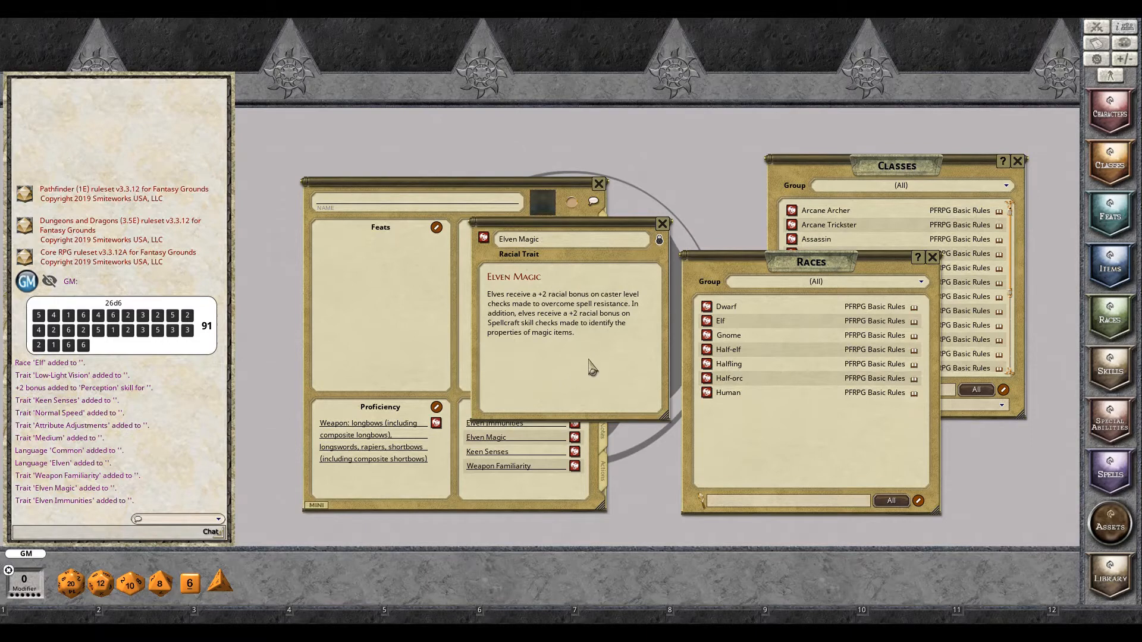
left_click(663, 224)
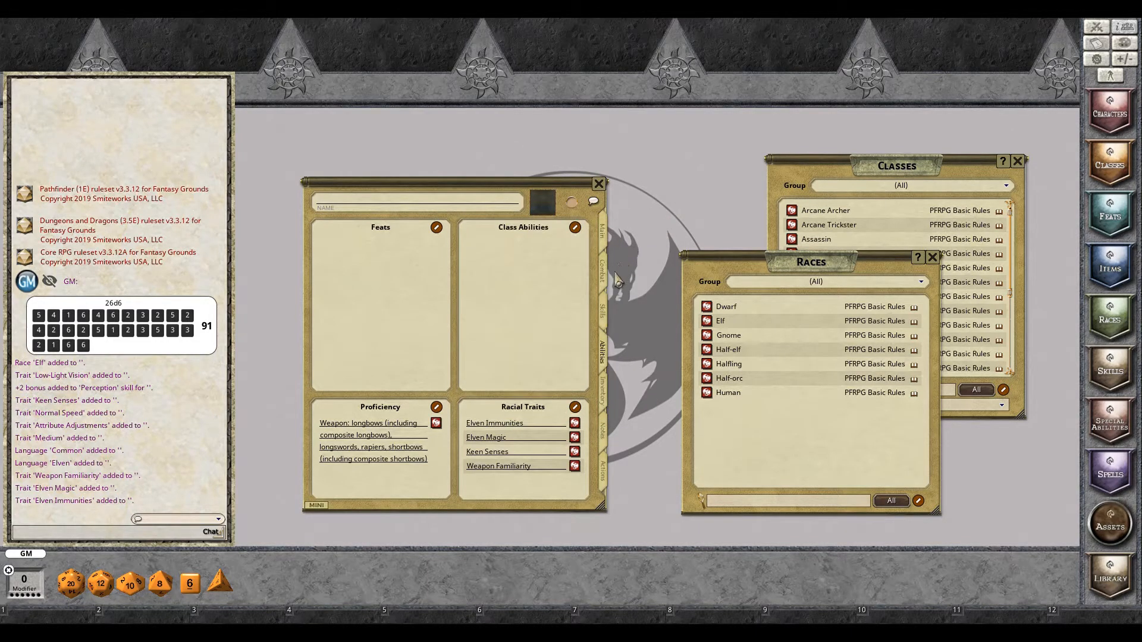
left_click(610, 290)
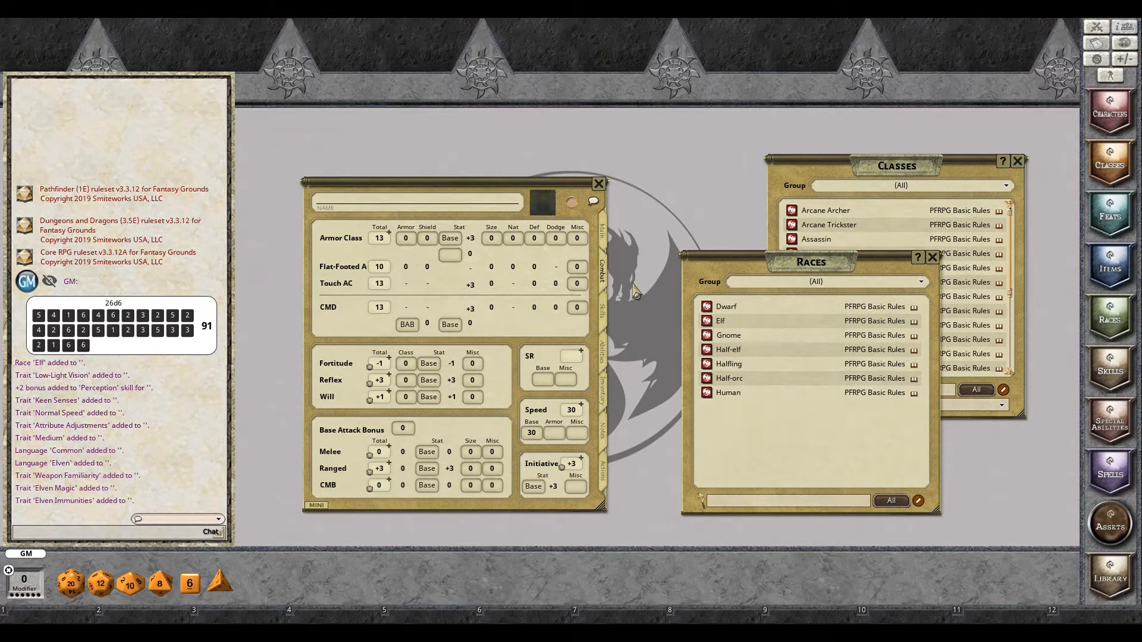
left_click(605, 333)
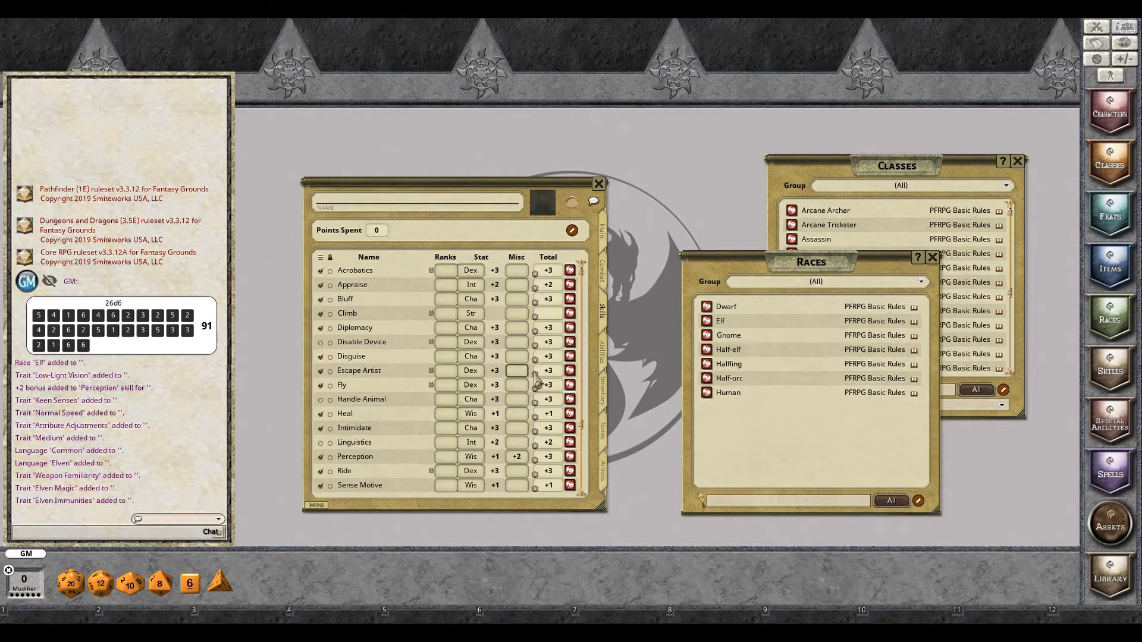
scroll(503, 345, "down", 3)
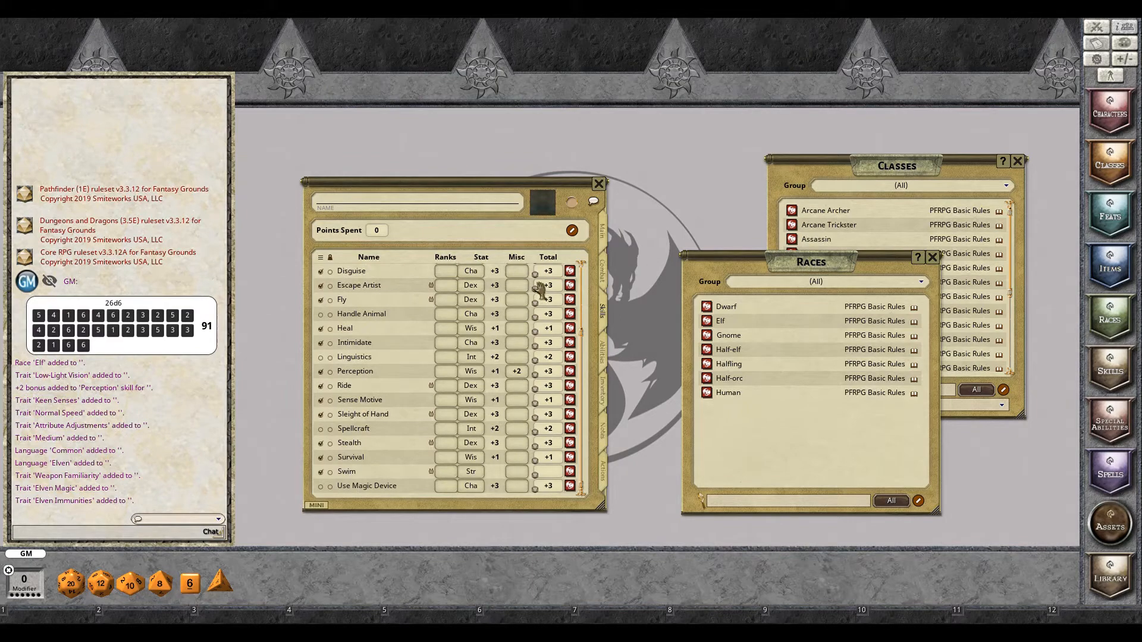
scroll(524, 374, "up", 3)
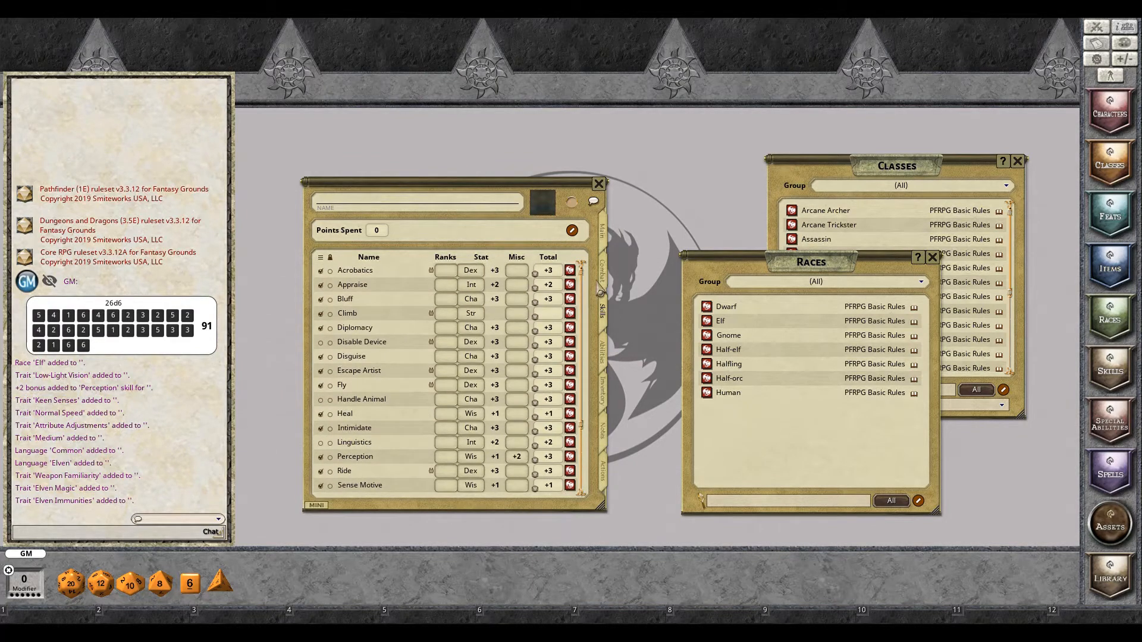
left_click(608, 244)
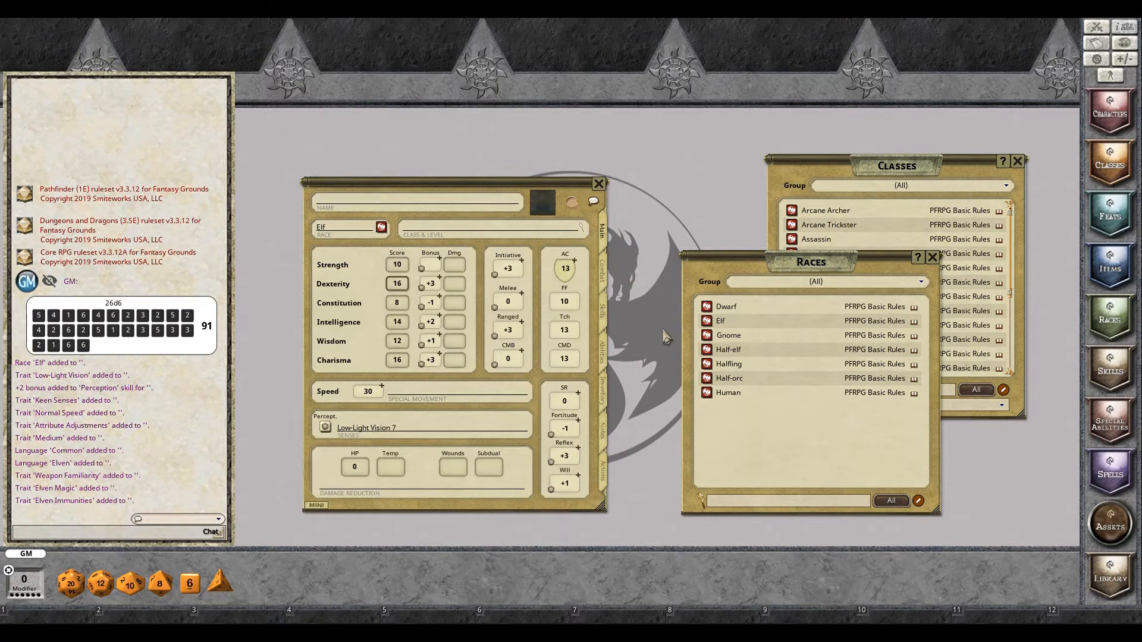
- Close the race list and add one level of the Sorcerer class to the character
left_click(932, 257)
scroll(857, 270, "down", 3)
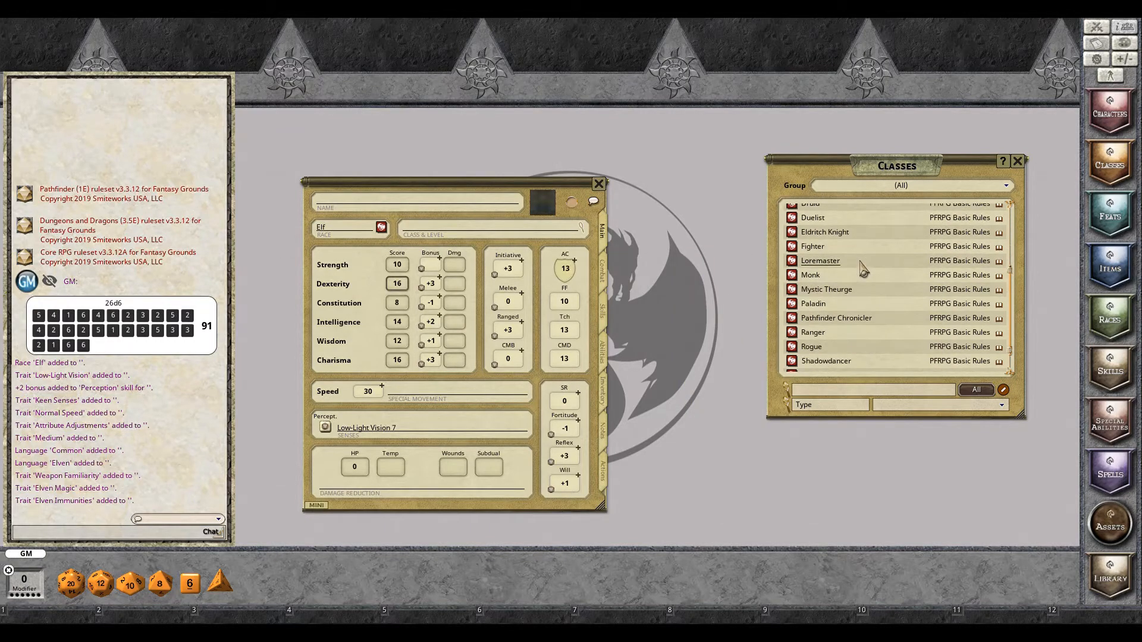
scroll(862, 271, "down", 2)
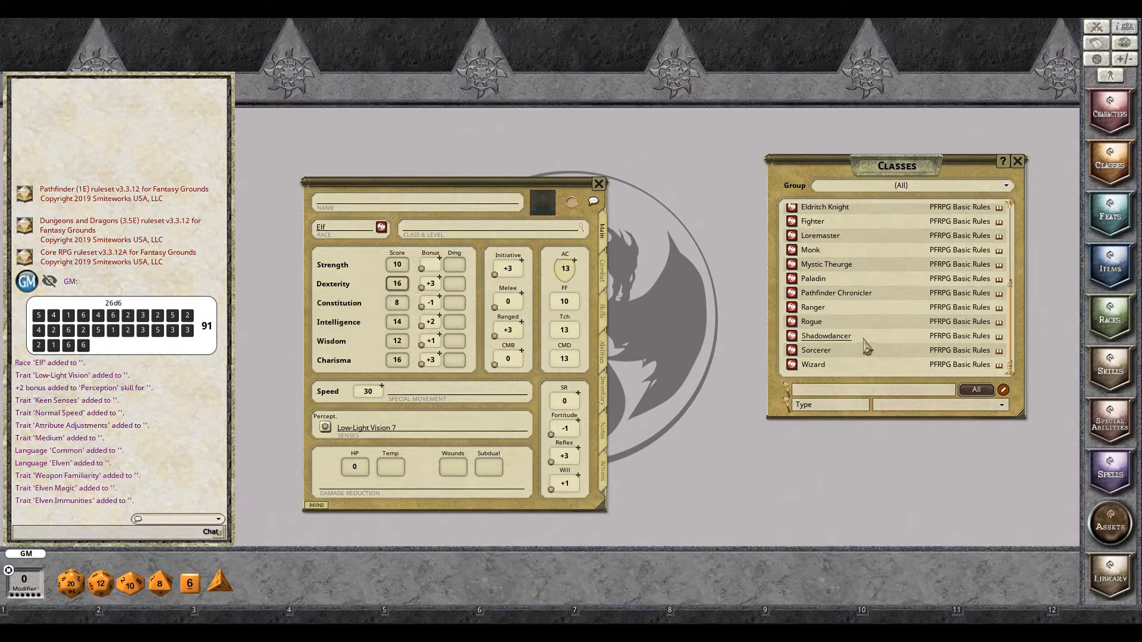
left_click_drag(794, 352, 452, 329)
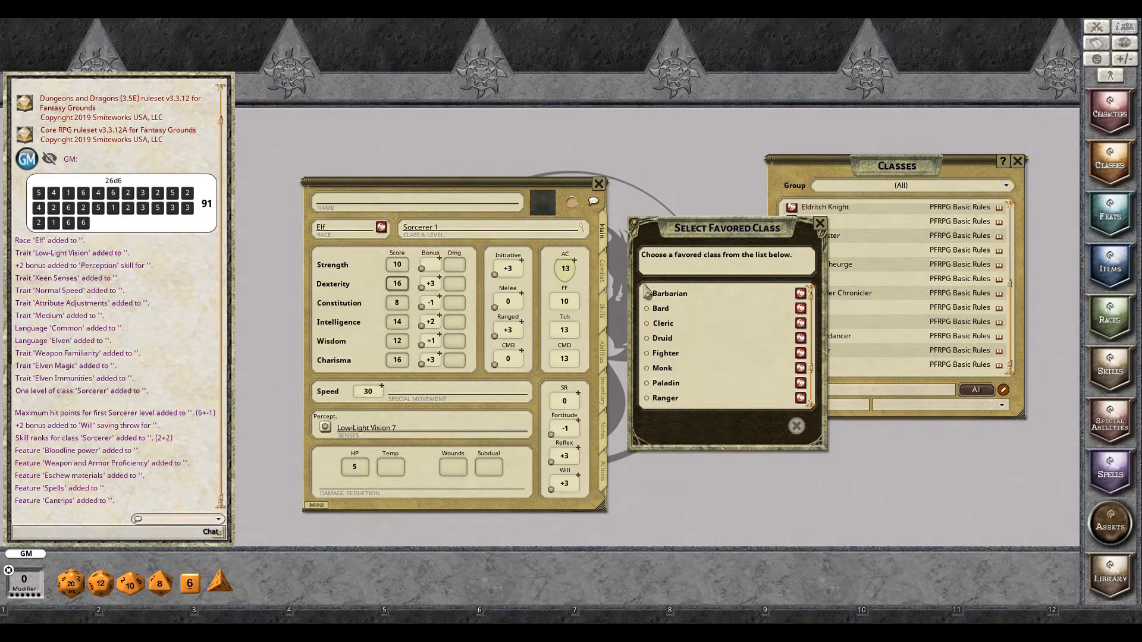
- Choose Sorcerer as the favored class and take +1 skill rank as the favored class bonus
scroll(742, 335, "down", 3)
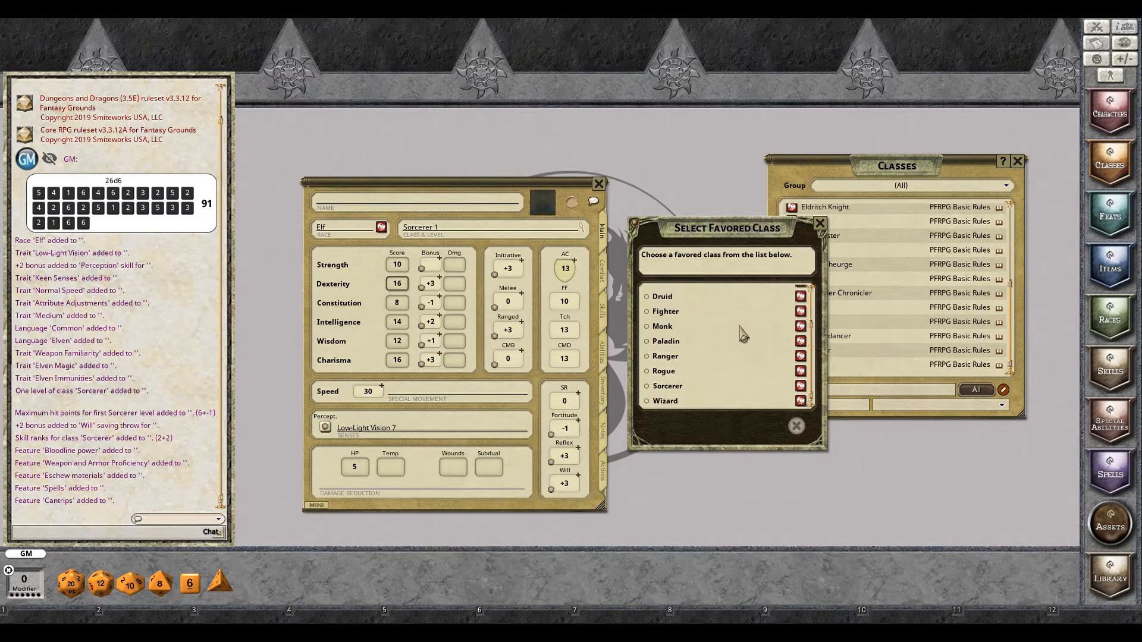
left_click(646, 387)
left_click(775, 426)
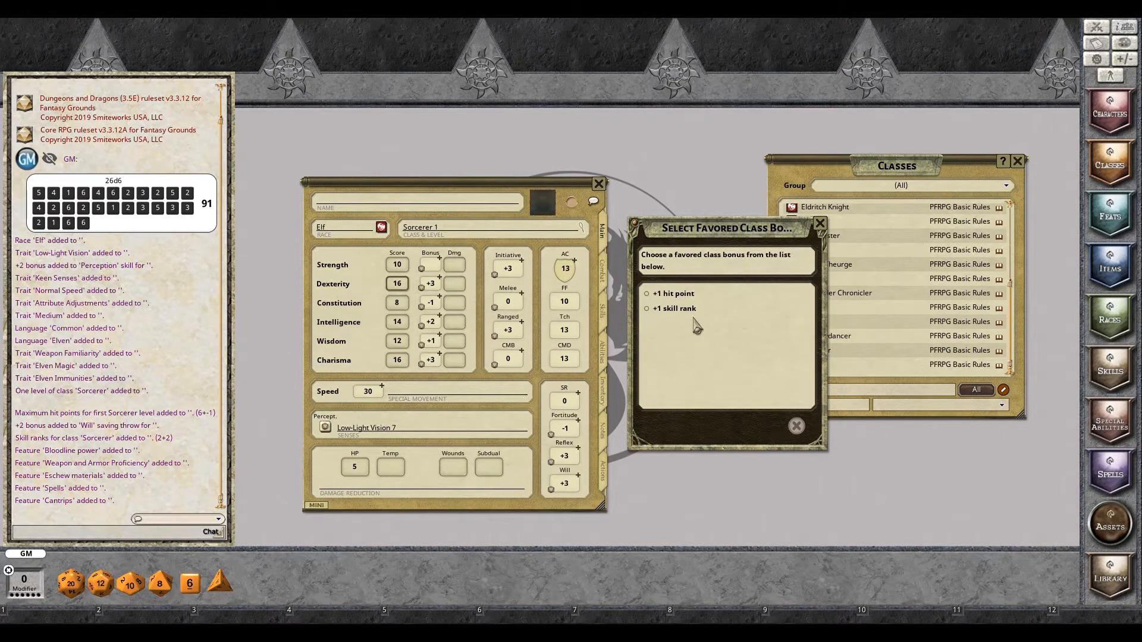
left_click(647, 309)
left_click(776, 426)
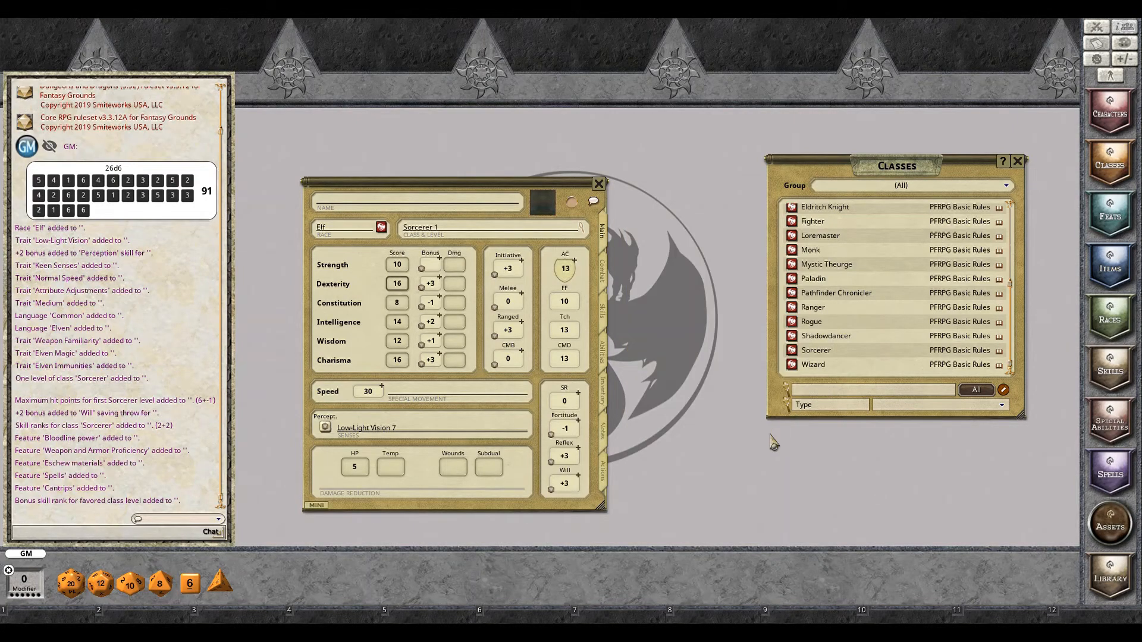
- Review the character's class skills and check the Sorcerer skill rank allowance in the class and level details
left_click(604, 312)
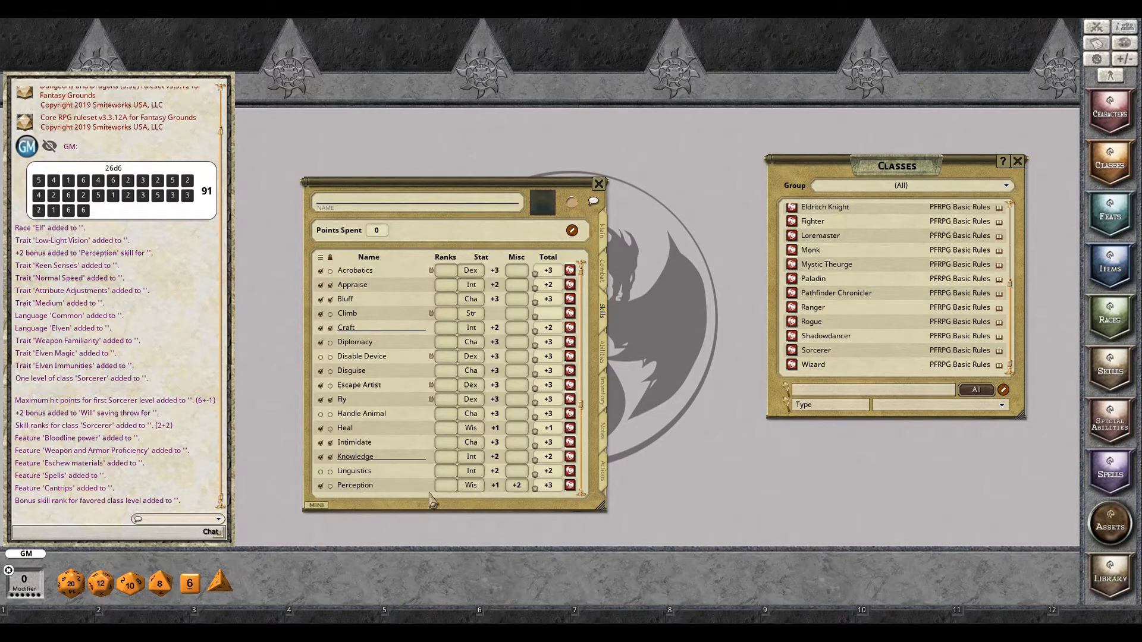
scroll(463, 425, "down", 3)
scroll(493, 351, "up", 3)
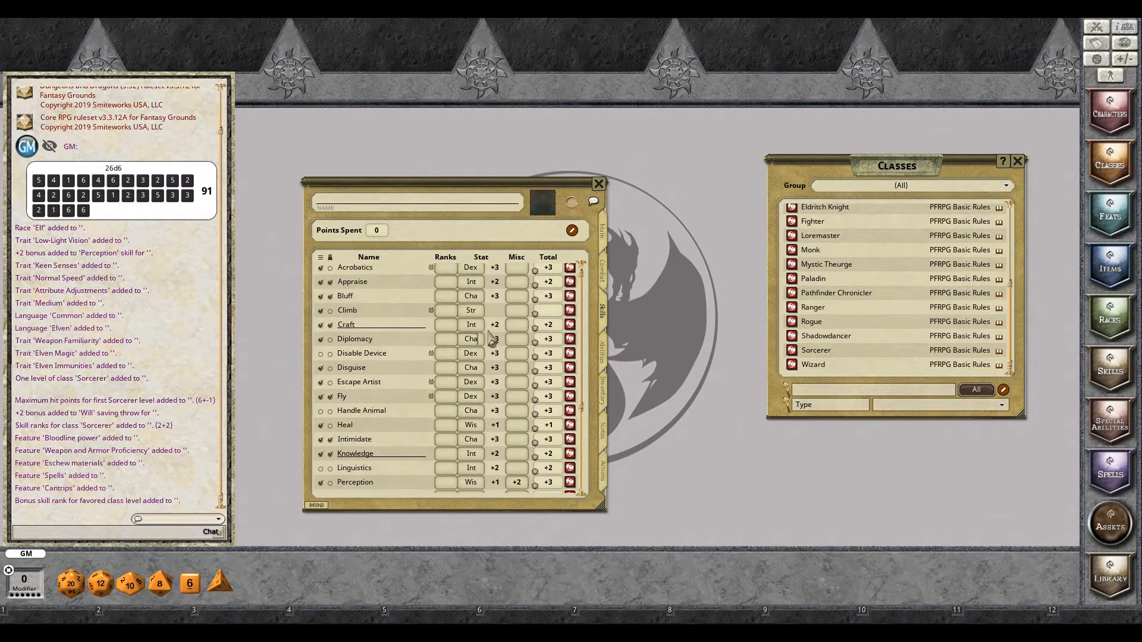
left_click(606, 250)
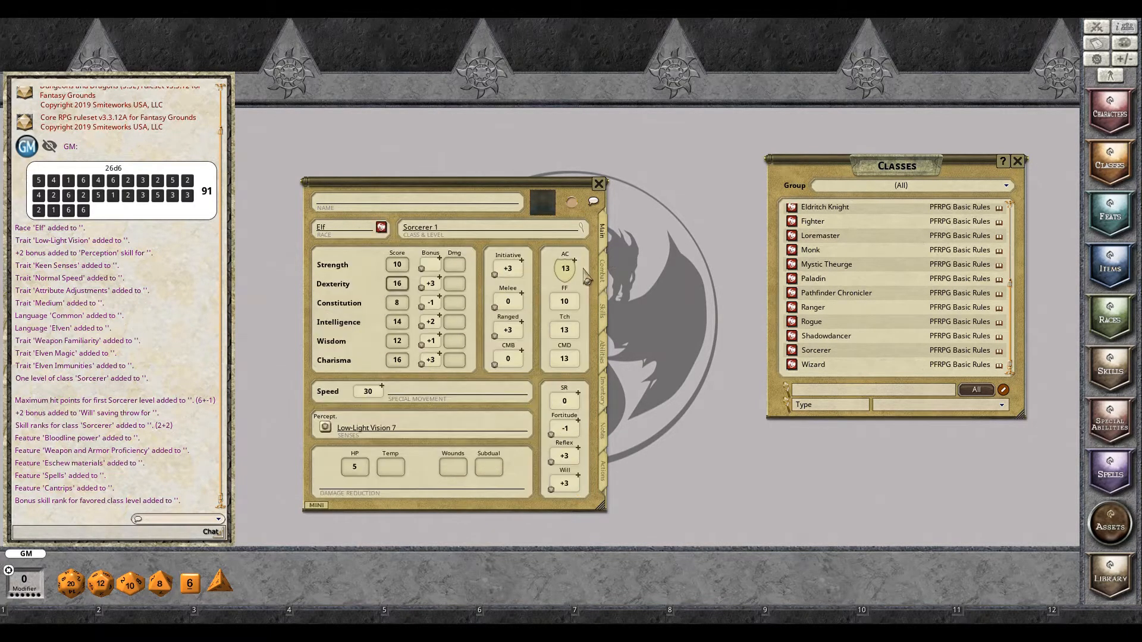
left_click(582, 228)
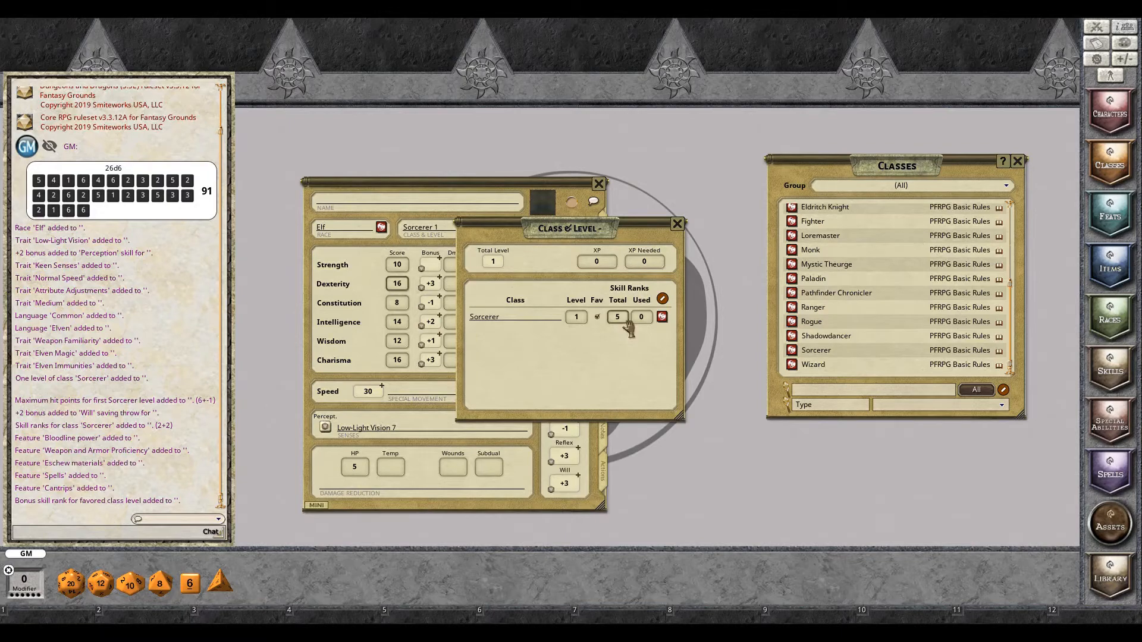
left_click(677, 225)
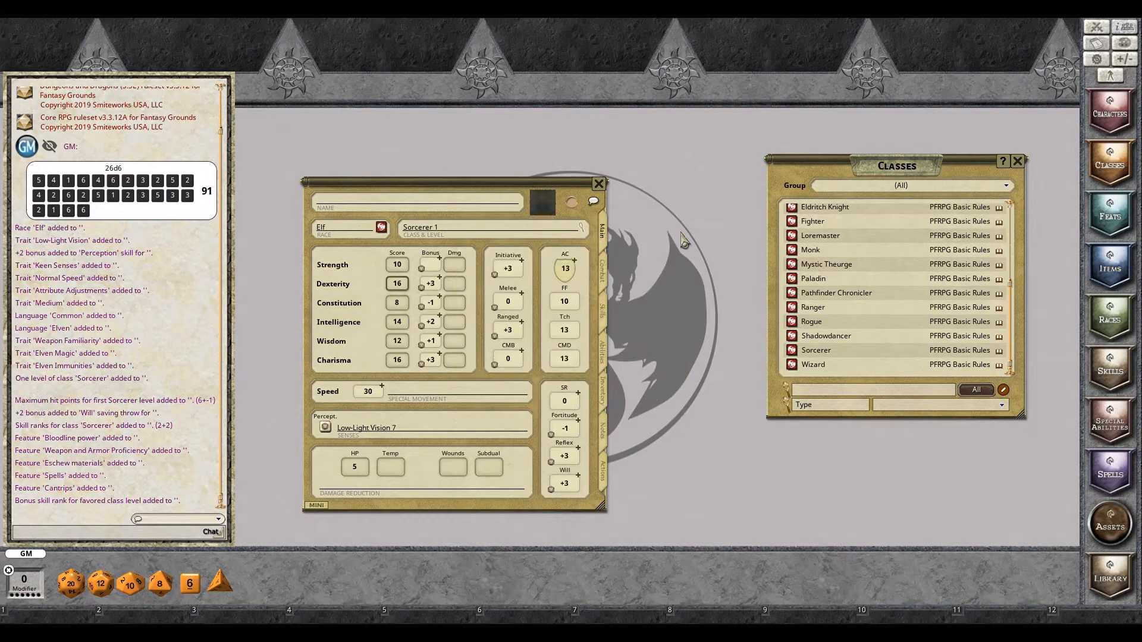
- Allocate 1 skill rank each to Bluff, Spellcraft and Use Magic Device
left_click(609, 317)
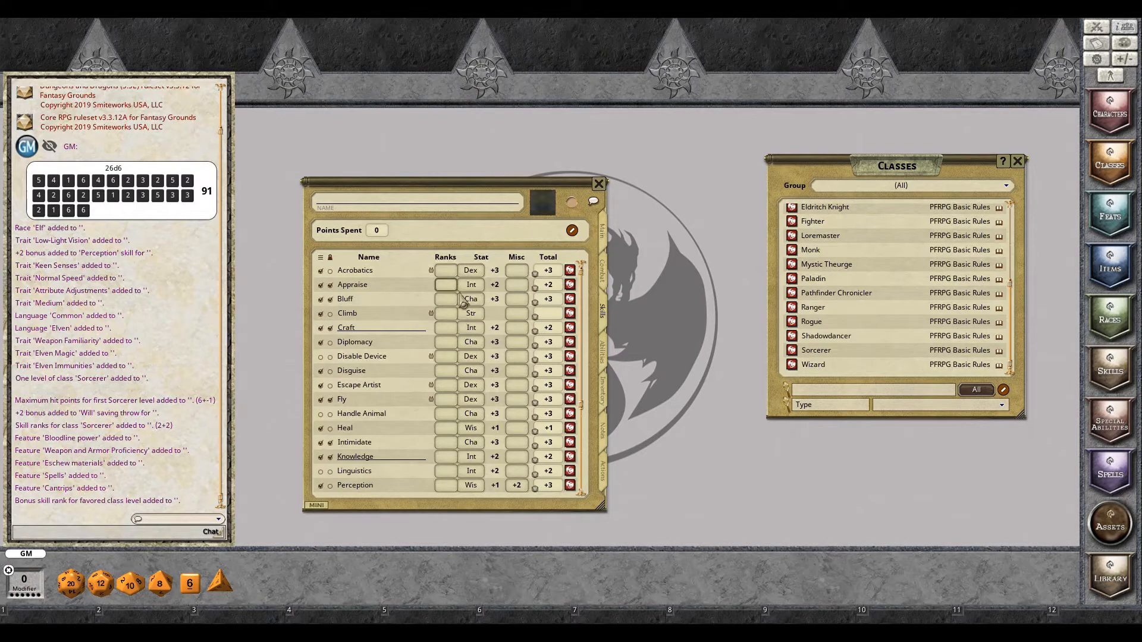
type("1")
scroll(455, 333, "down", 6)
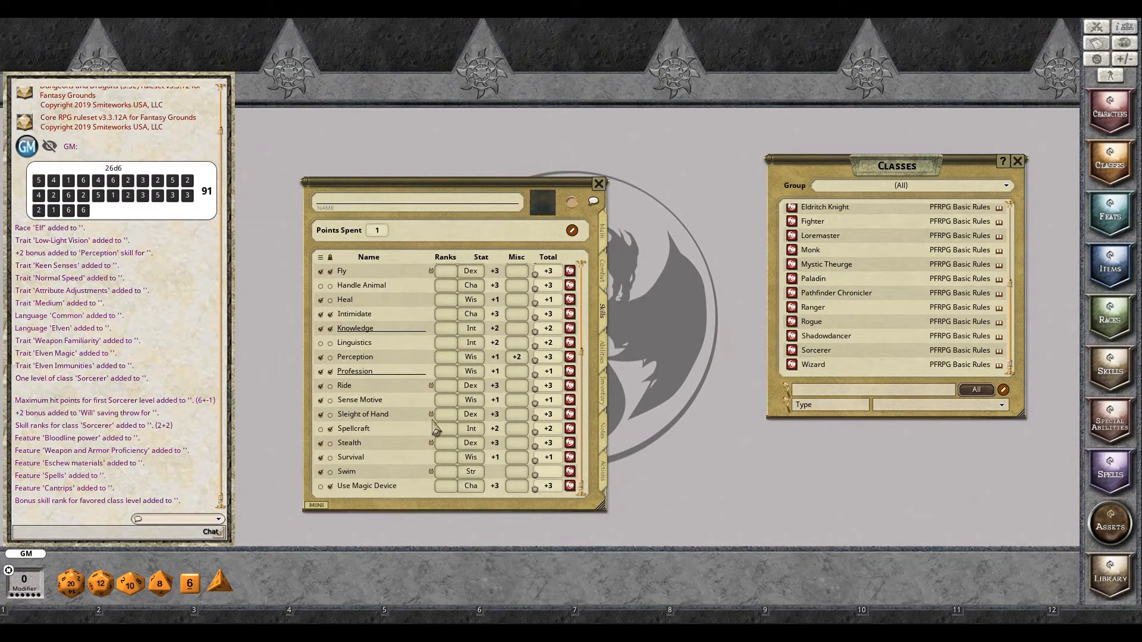
left_click(447, 428)
type("1")
left_click(456, 488)
type("1")
- Allocate 1 skill rank each to Intimidate and Knowledge
scroll(408, 392, "up", 3)
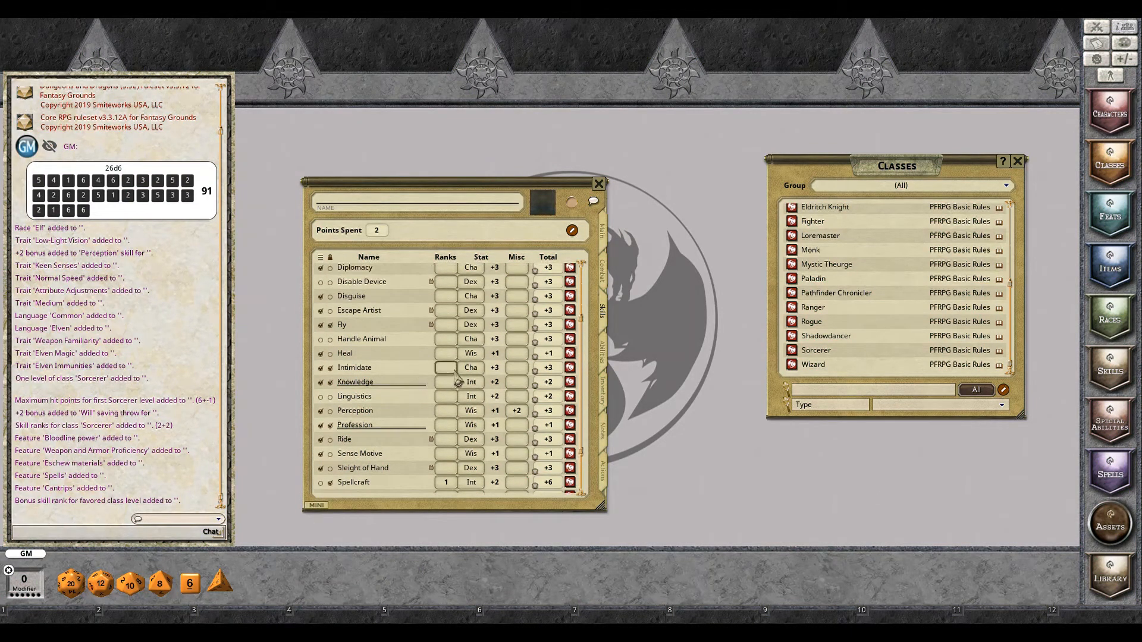
type("1")
scroll(416, 375, "up", 2)
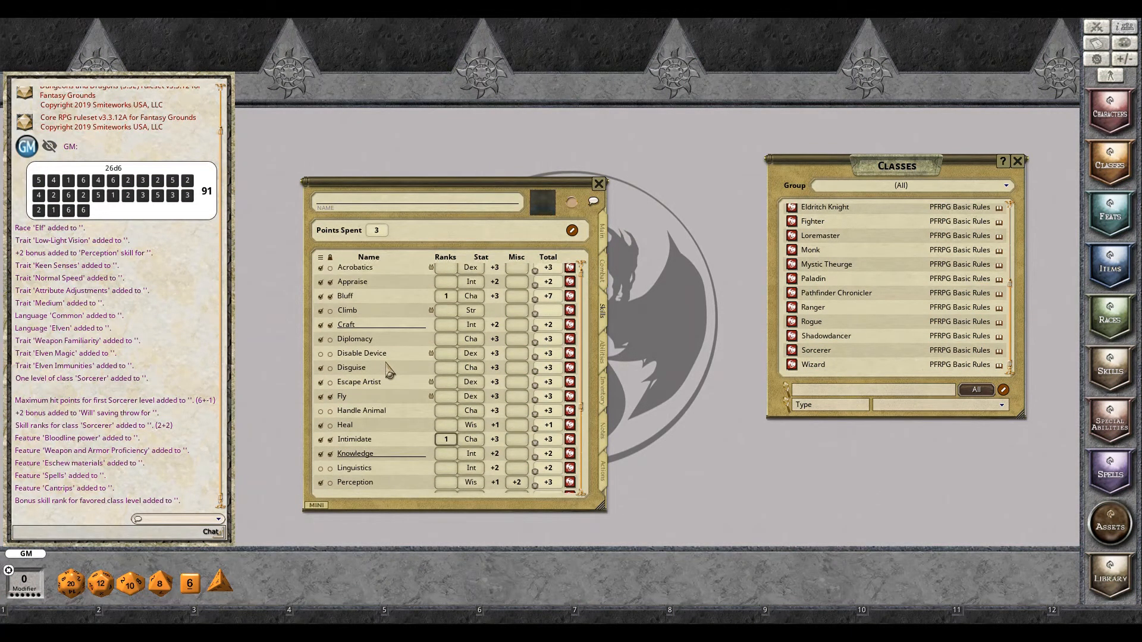
scroll(417, 380, "down", 2)
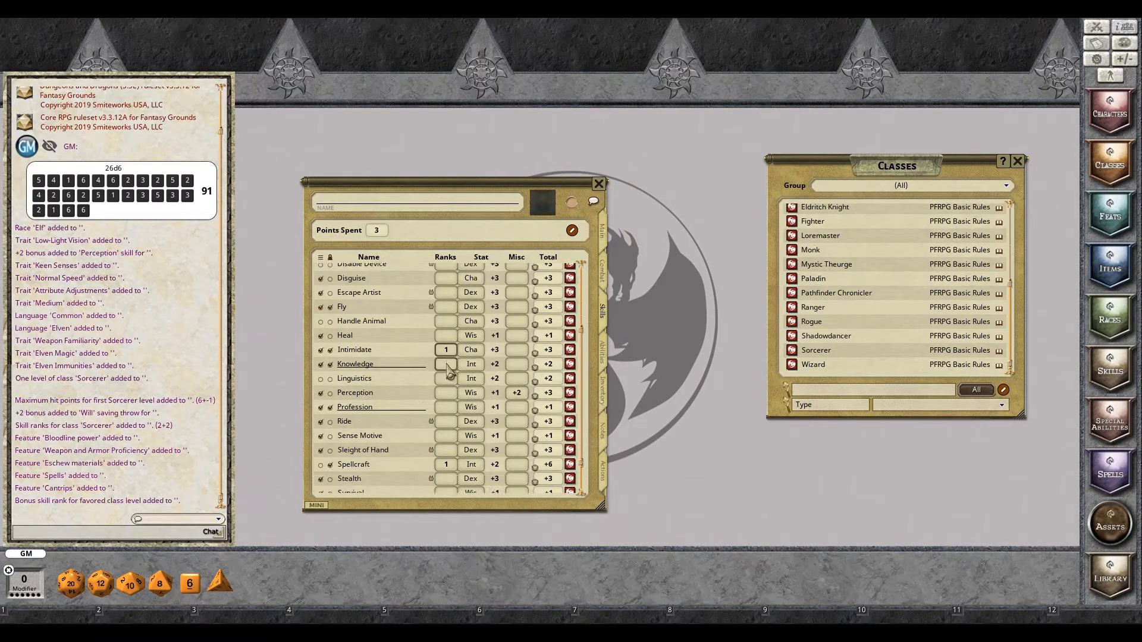
left_click(447, 365)
type("1")
- Review the character's class abilities by reading the Eschew materials and Spells feature descriptions
left_click(608, 359)
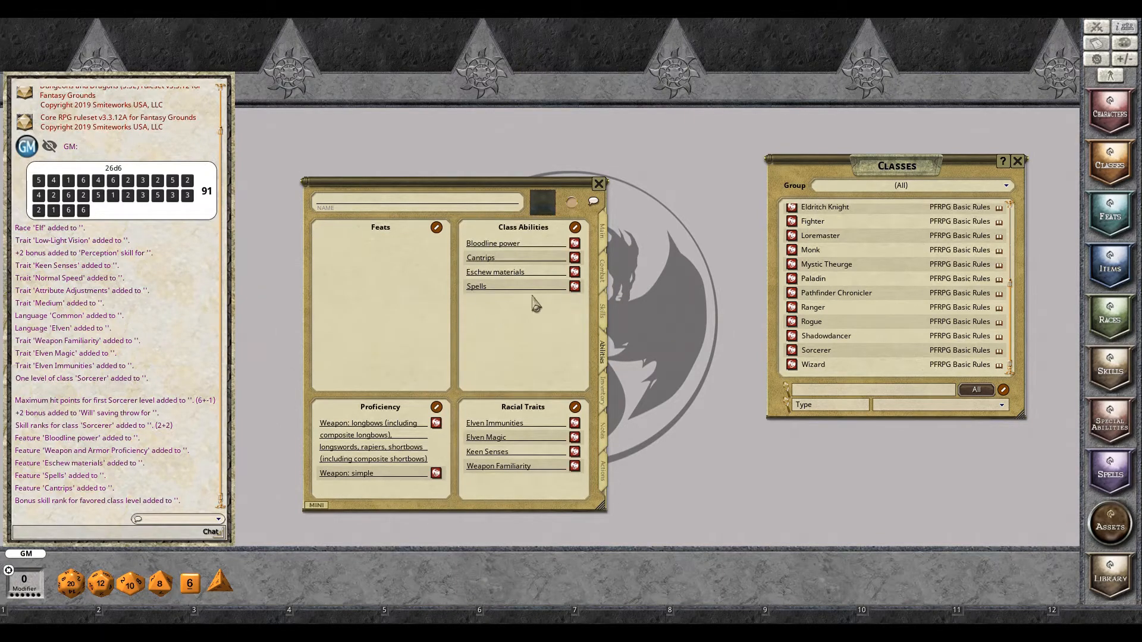
left_click(575, 273)
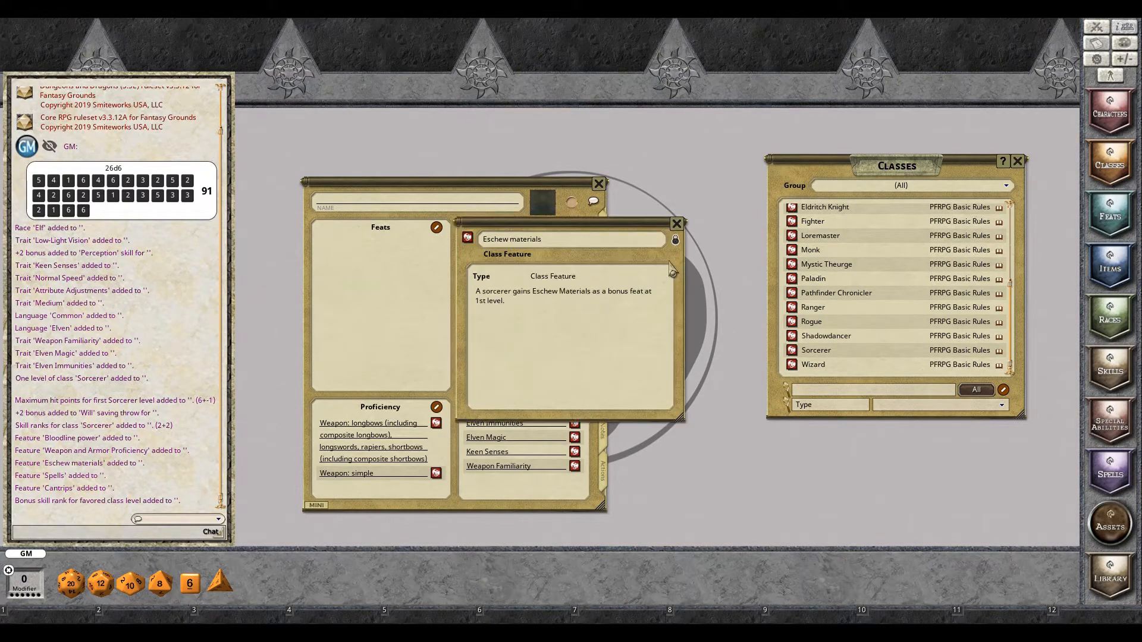
left_click(677, 224)
left_click(575, 287)
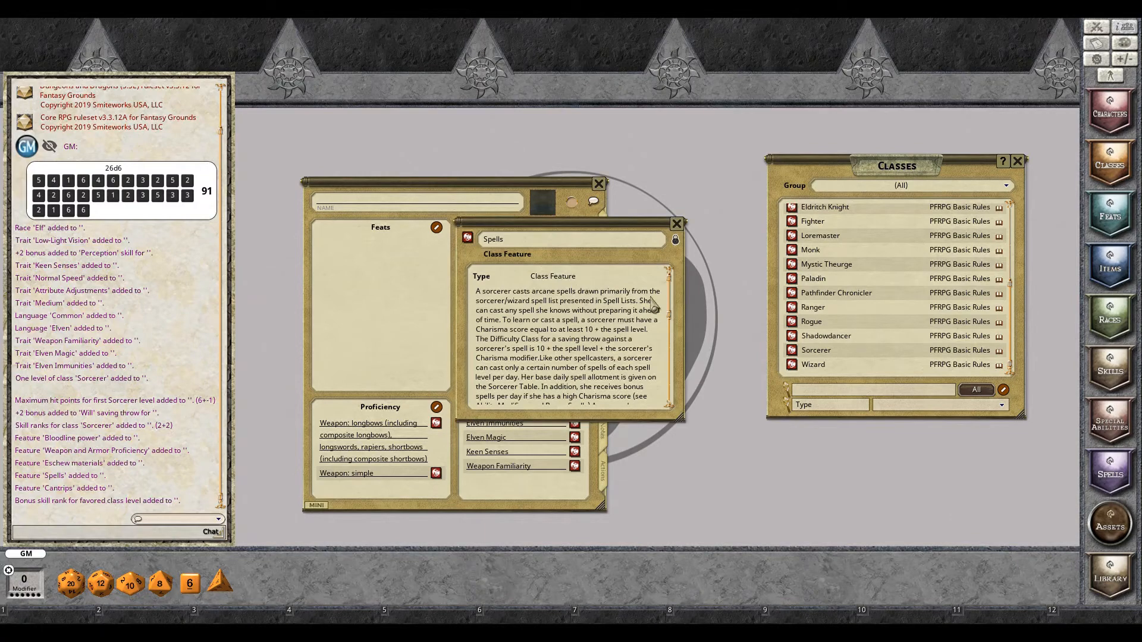
scroll(610, 315, "down", 6)
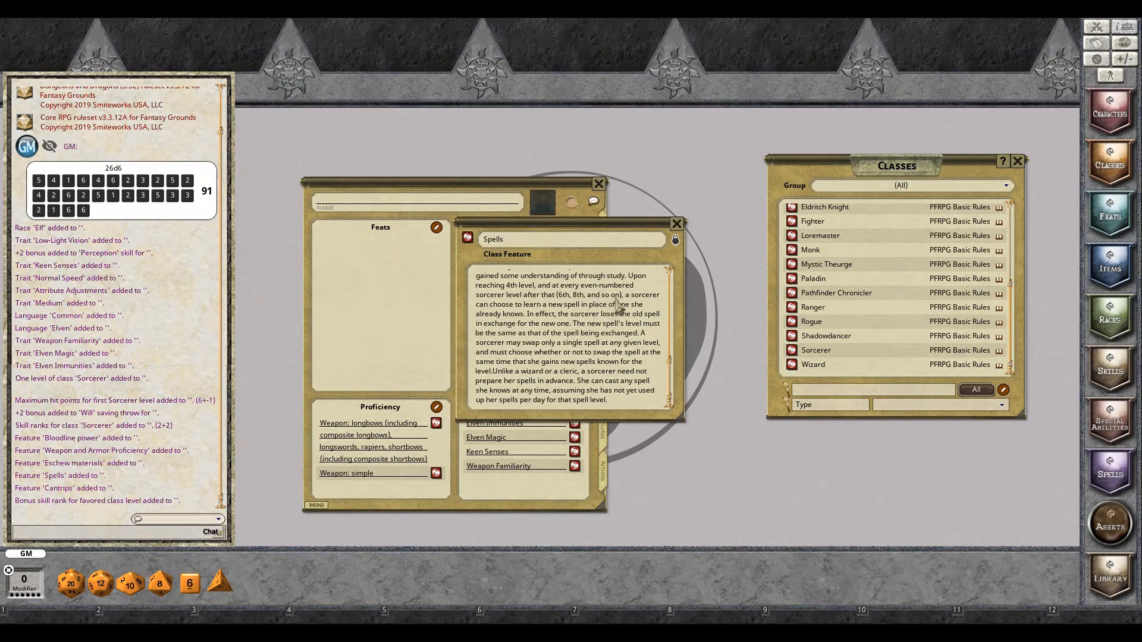
scroll(625, 295, "up", 6)
left_click(677, 224)
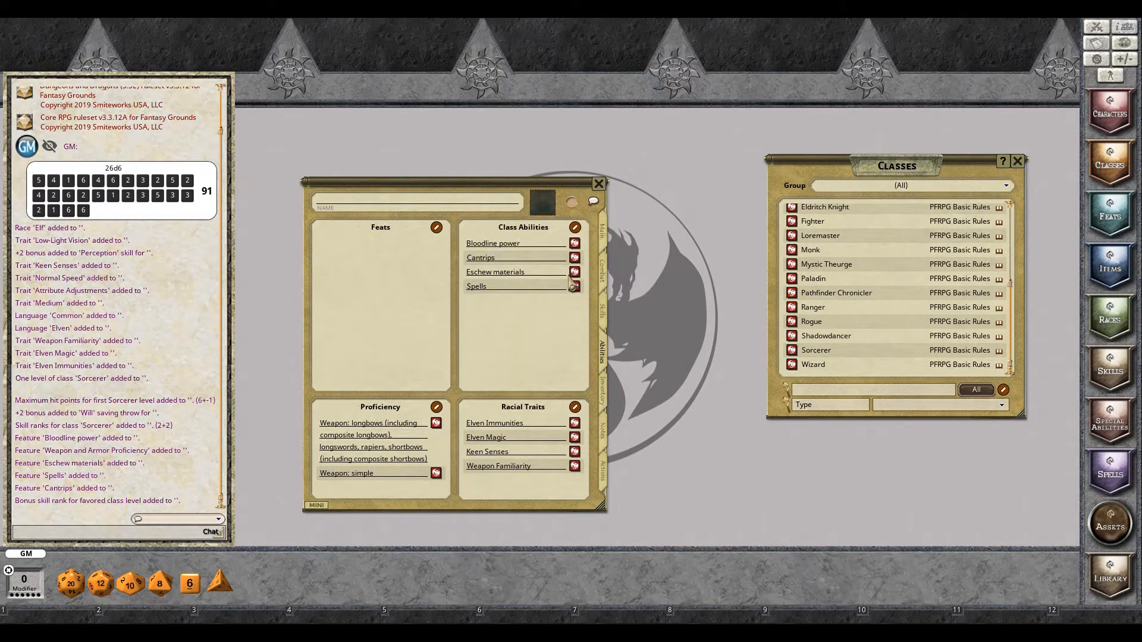
- Close the class list and name the character Spellato
left_click(1017, 162)
left_click(603, 236)
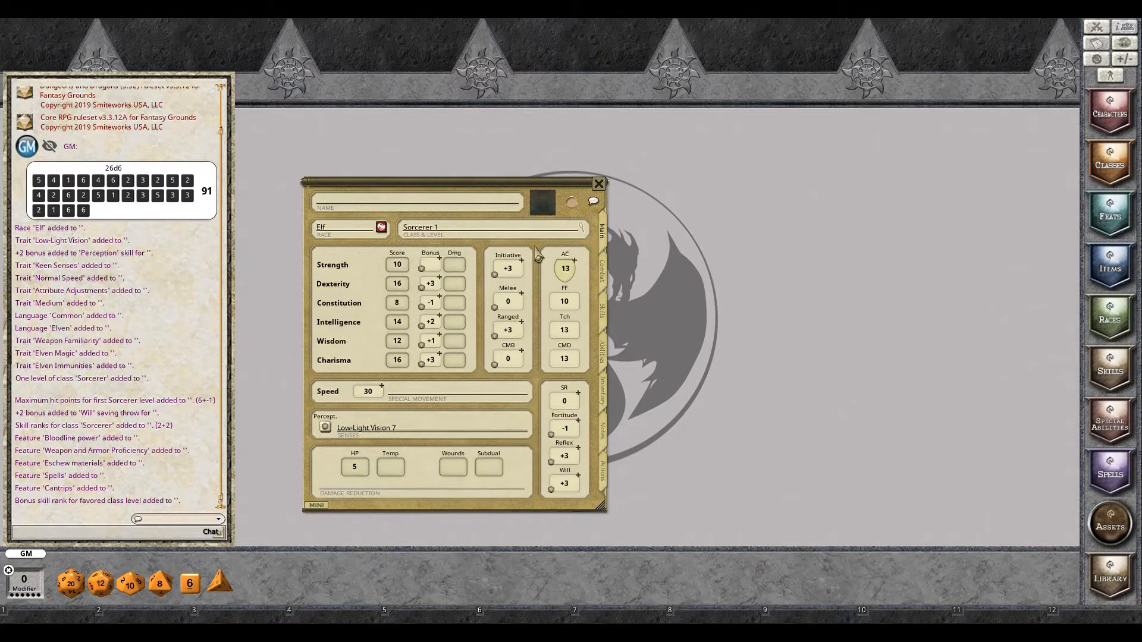
left_click(436, 209)
key("shift")
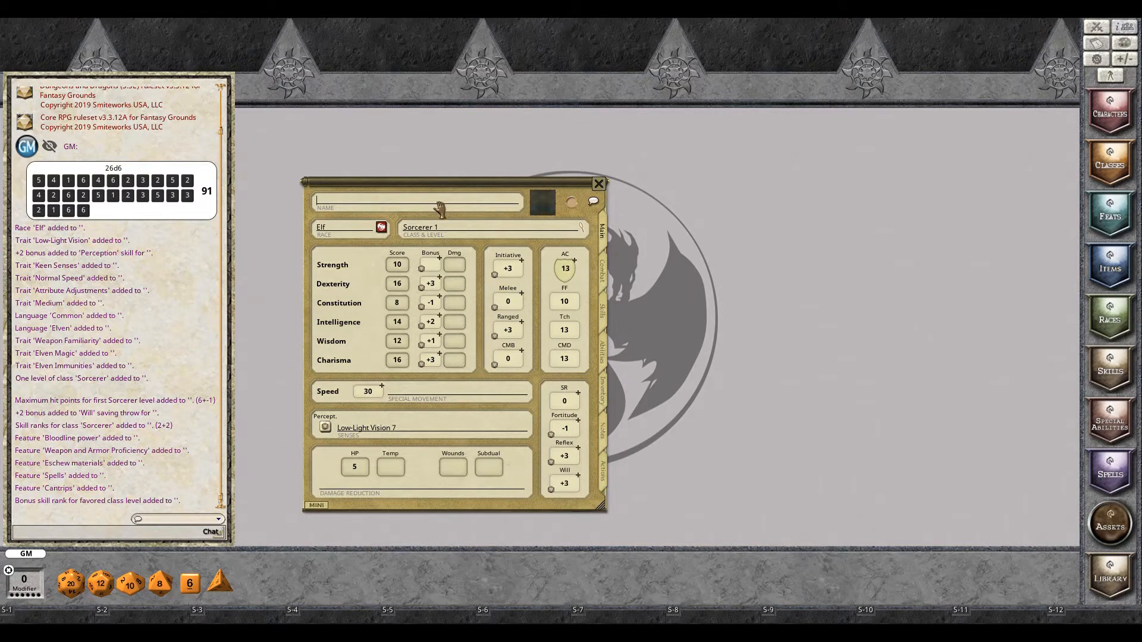
type("Spellato")
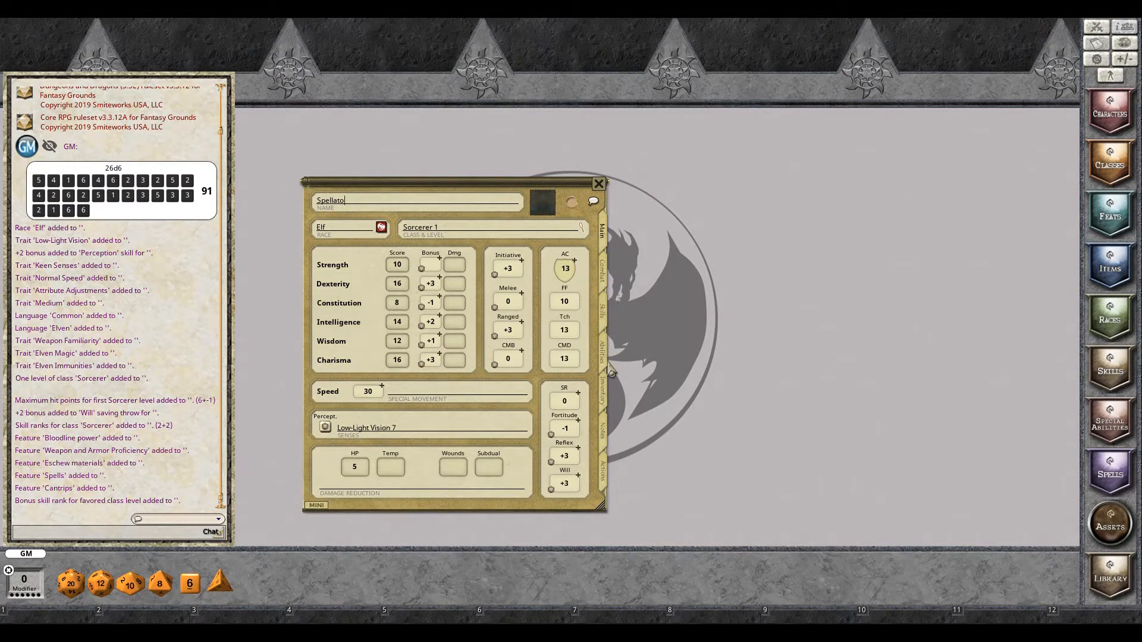
- Search the spell list for "read" and add Read Magic to the character's level 0 Sorcerer spells
left_click(608, 330)
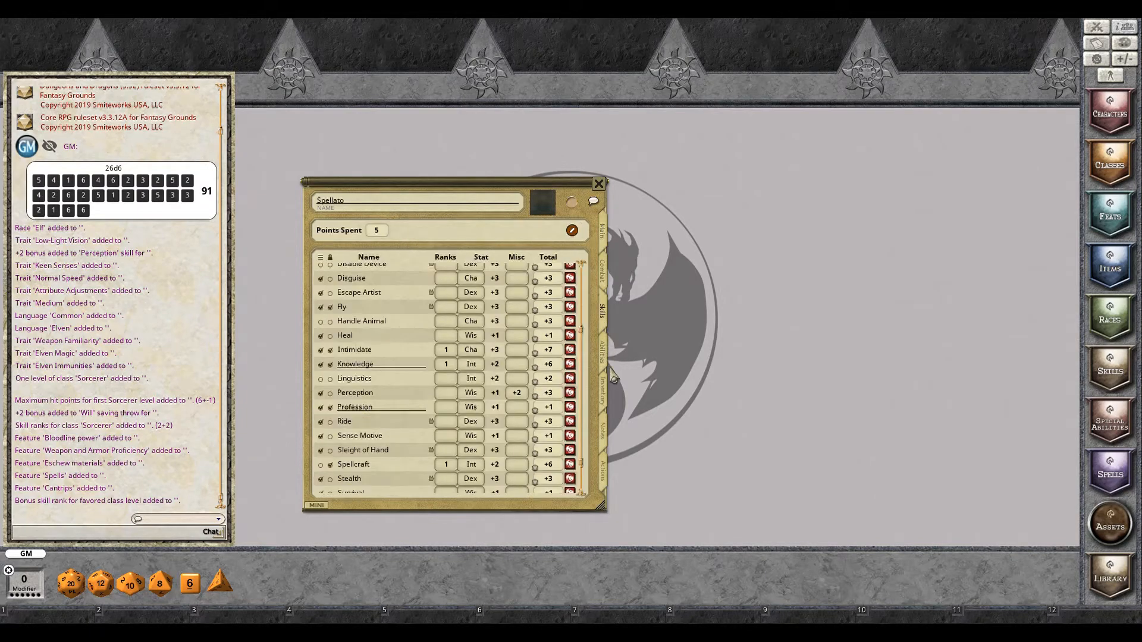
left_click(613, 282)
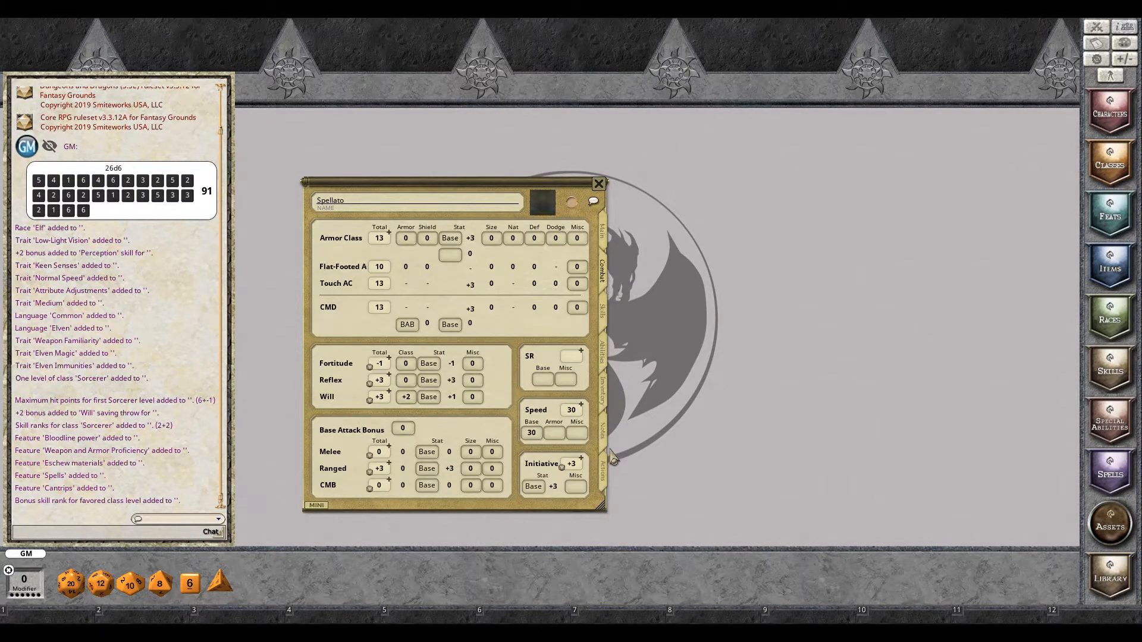
left_click(613, 476)
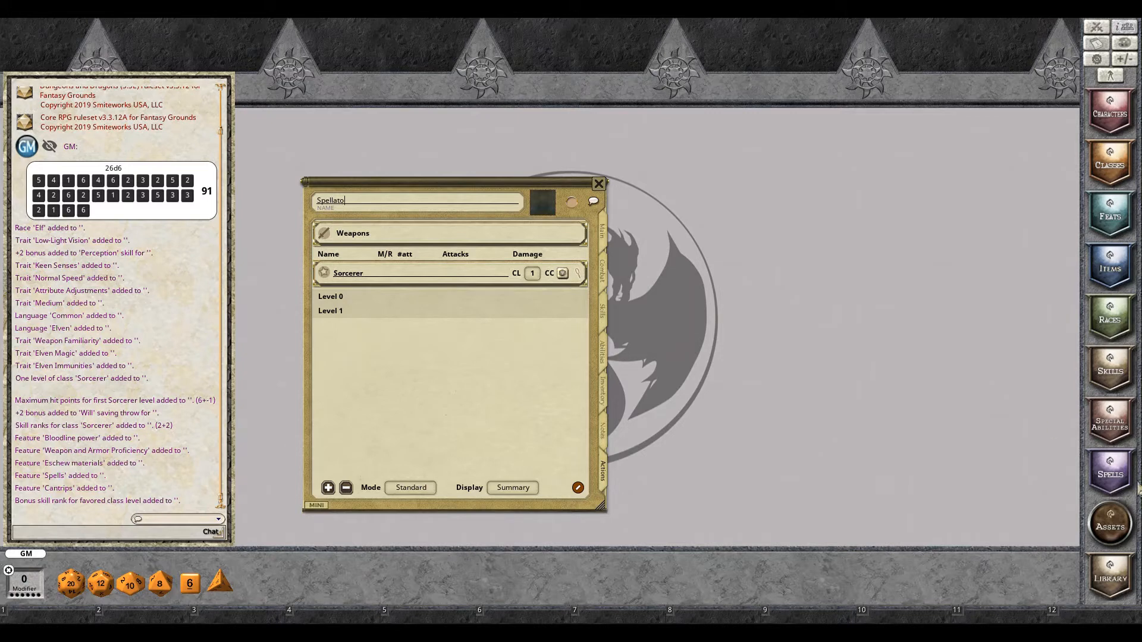
left_click(1118, 476)
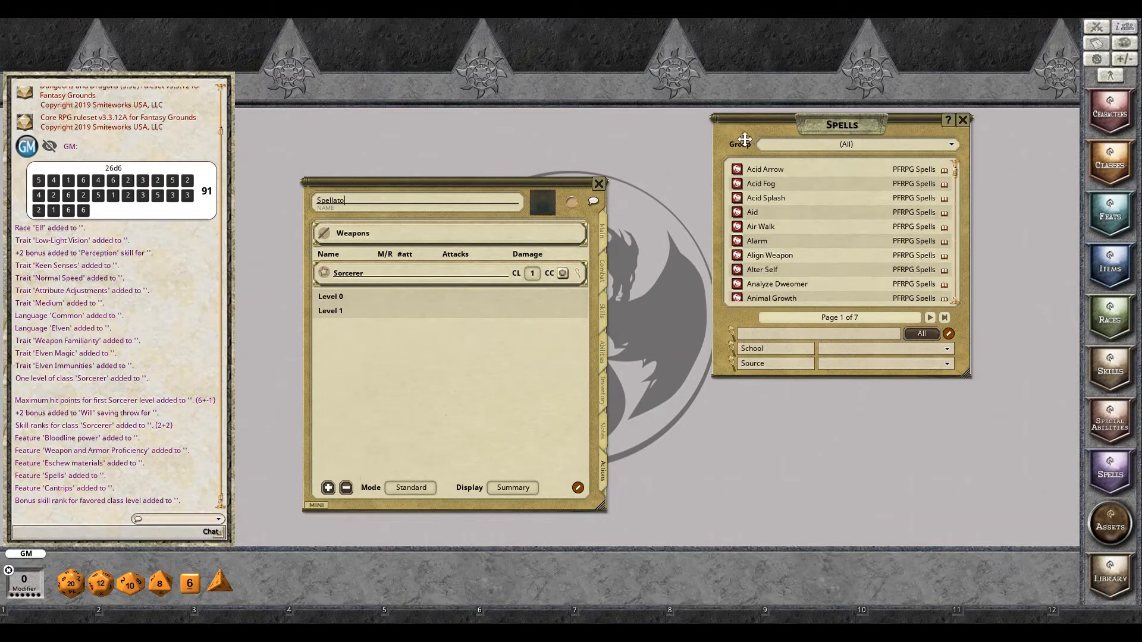
left_click_drag(751, 148, 738, 175)
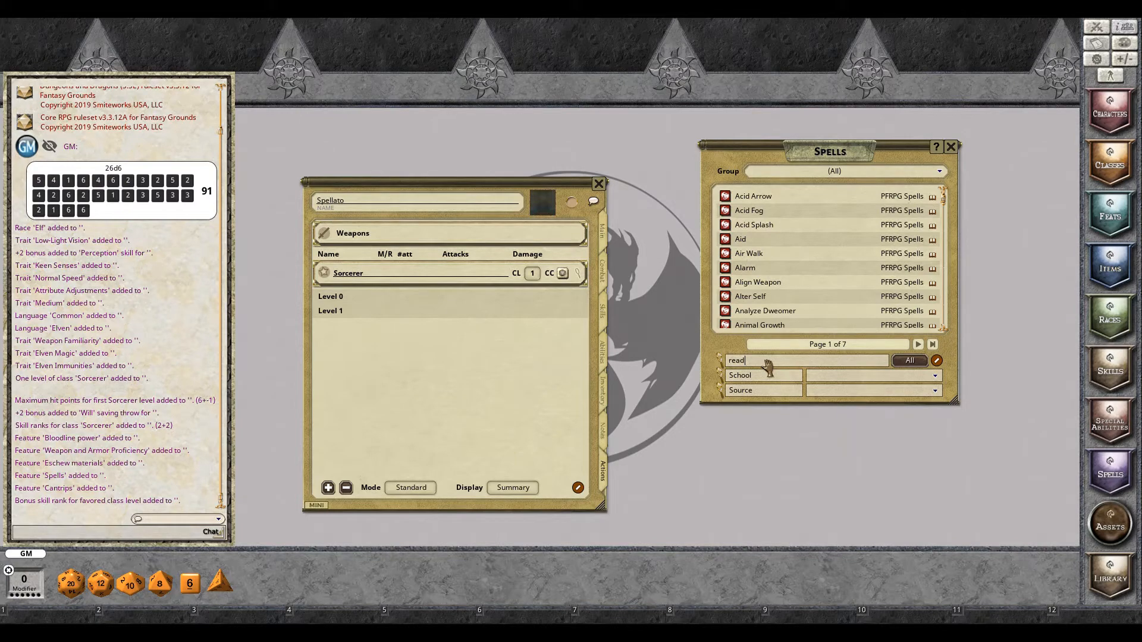
key("Return")
left_click_drag(513, 290, 437, 302)
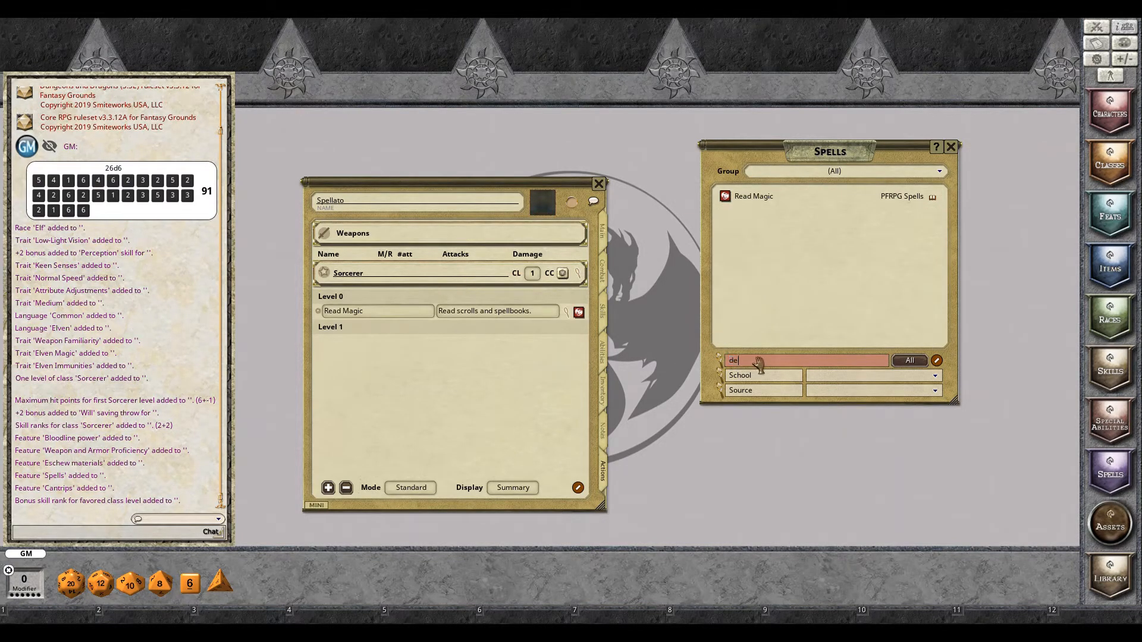
- Find Detect Magic and Daze in the spell list and add both to the level 0 Sorcerer spells
key("Return")
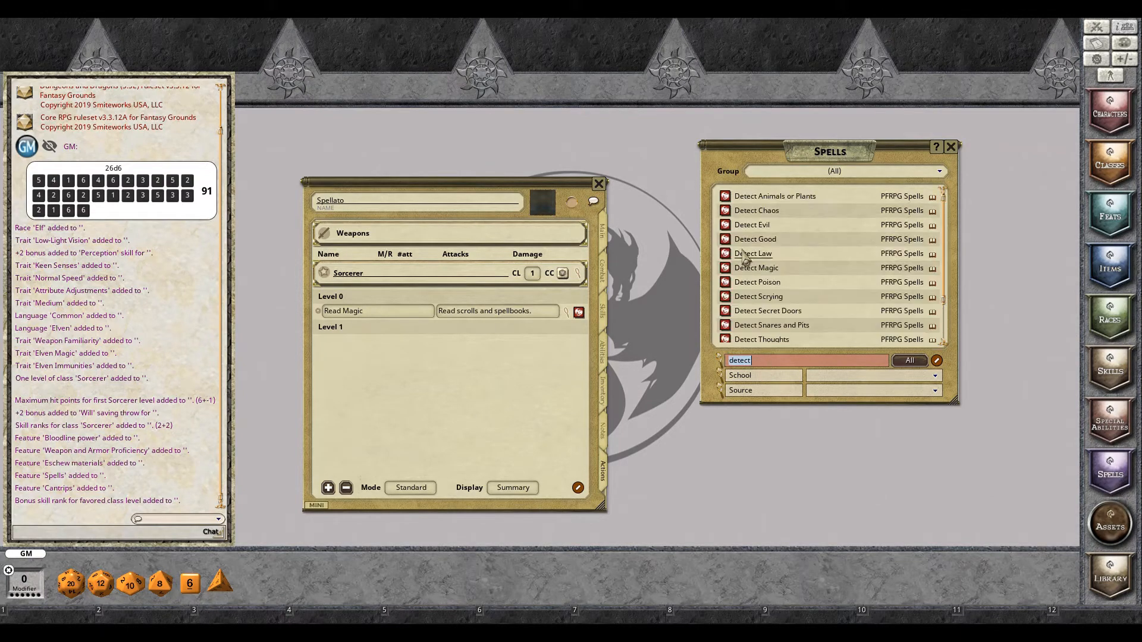
left_click_drag(737, 273, 455, 306)
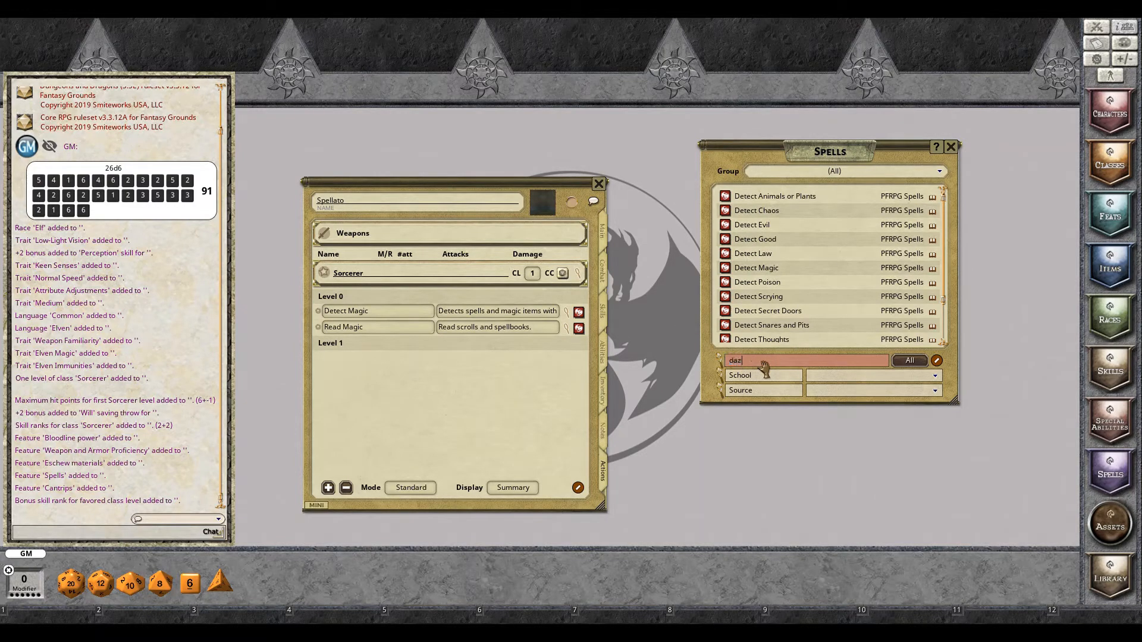
key("Return")
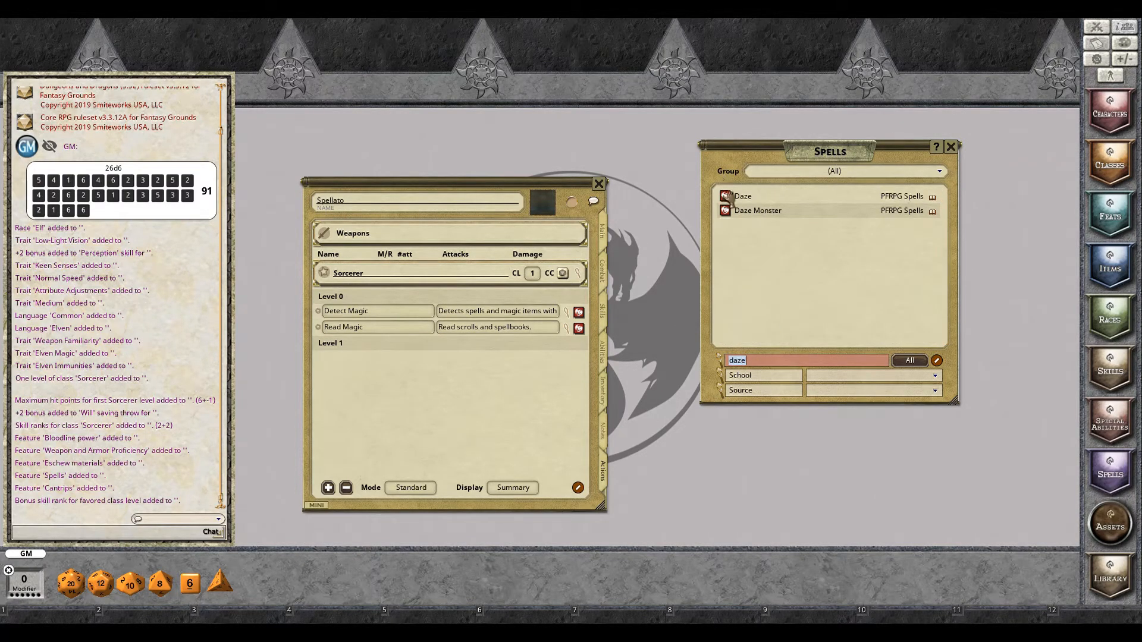
left_click_drag(727, 196, 456, 304)
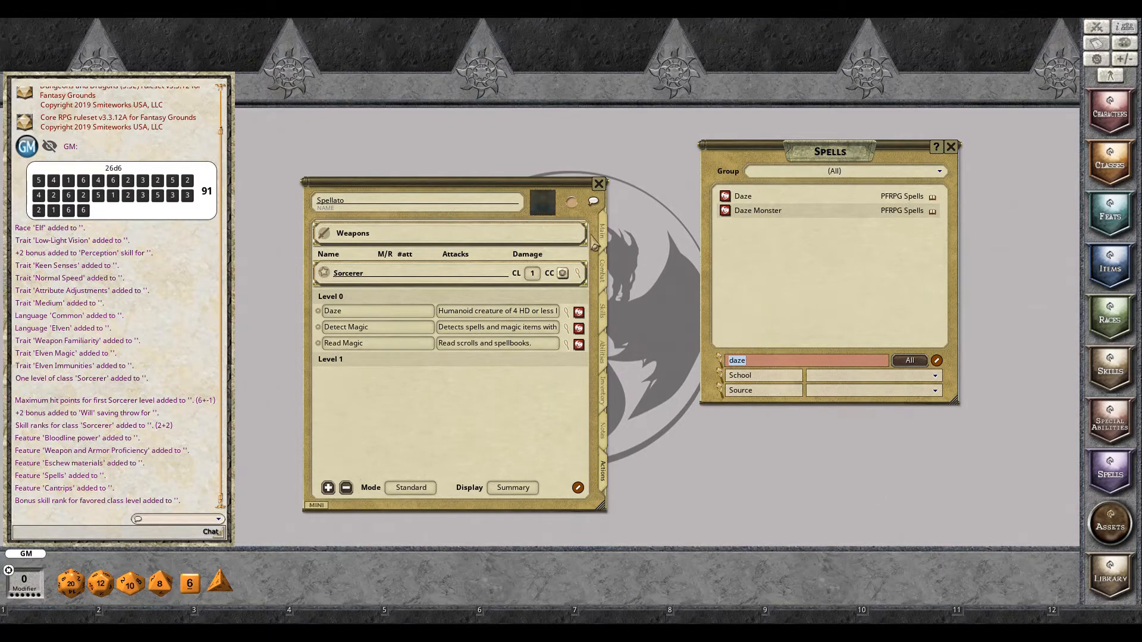
- Check the Sorcerer Spells Known table in the class description for the first-level allowance
left_click(603, 233)
left_click(588, 231)
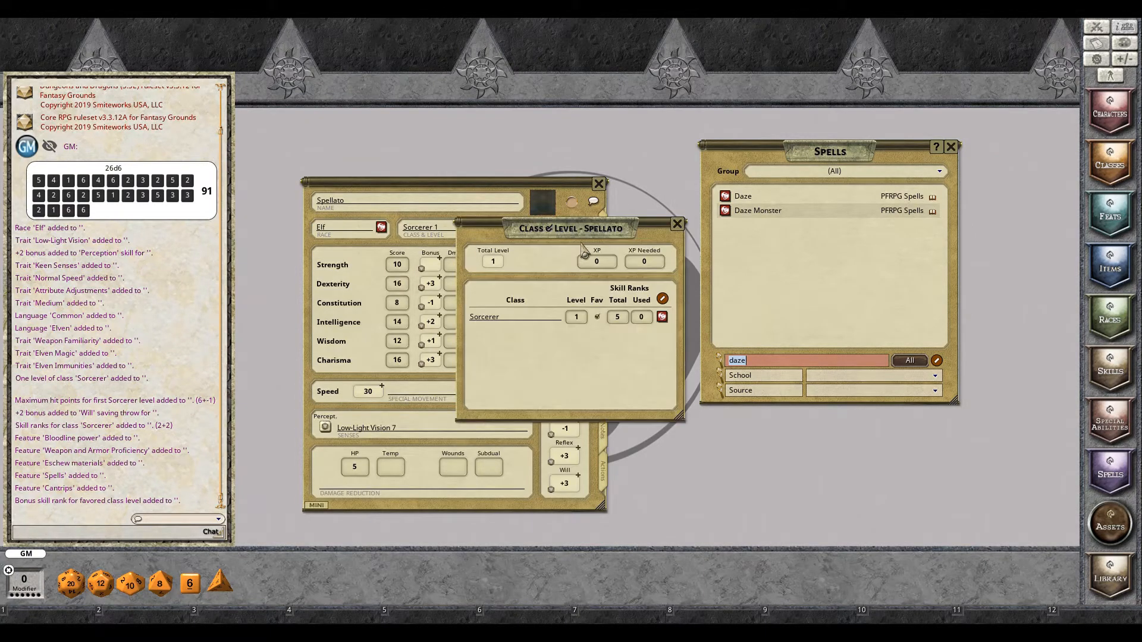
left_click(664, 323)
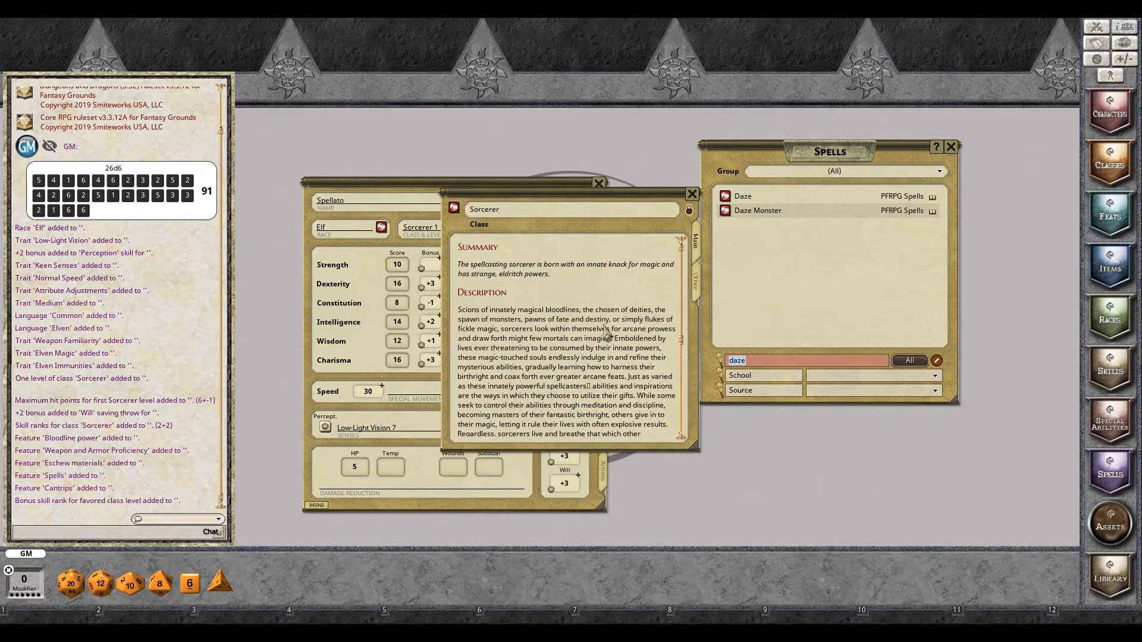
scroll(606, 325, "down", 5)
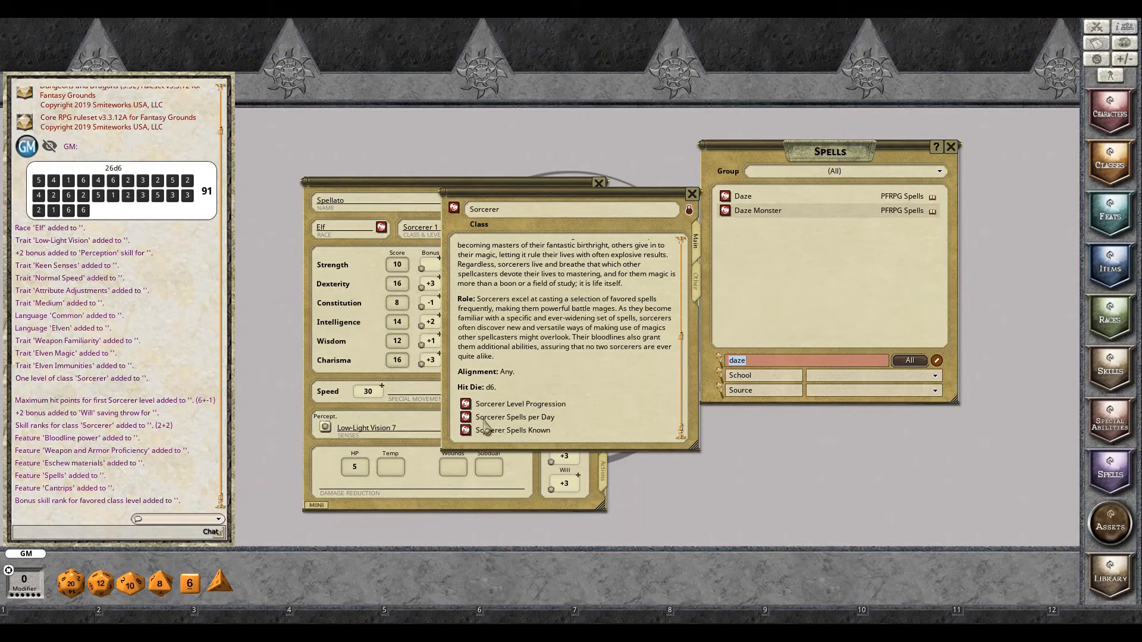
left_click(468, 430)
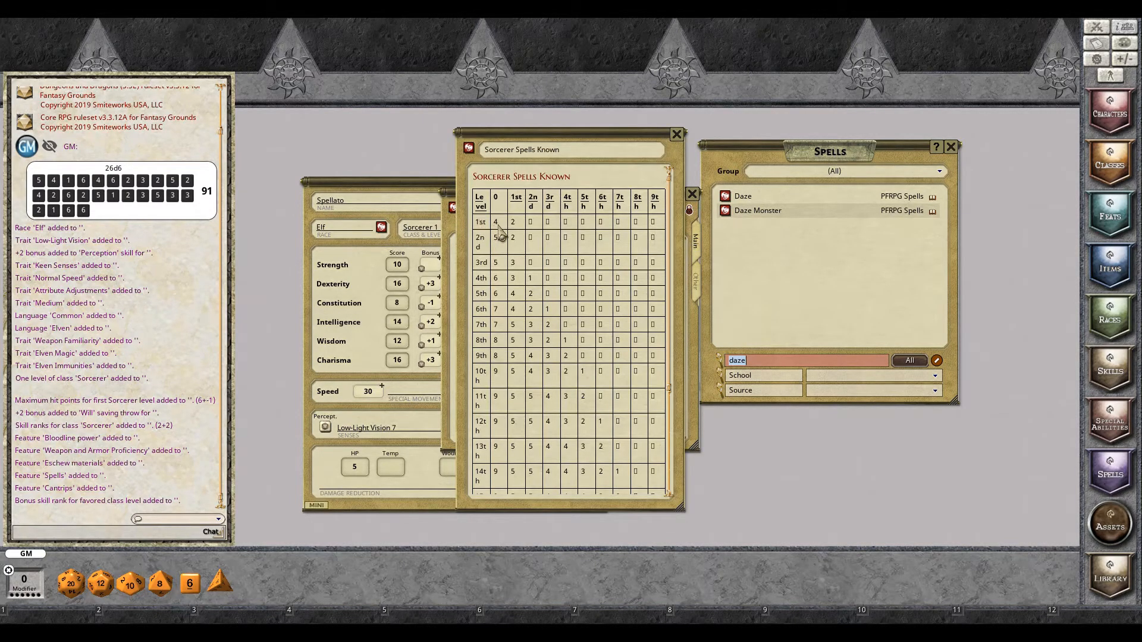
left_click(676, 135)
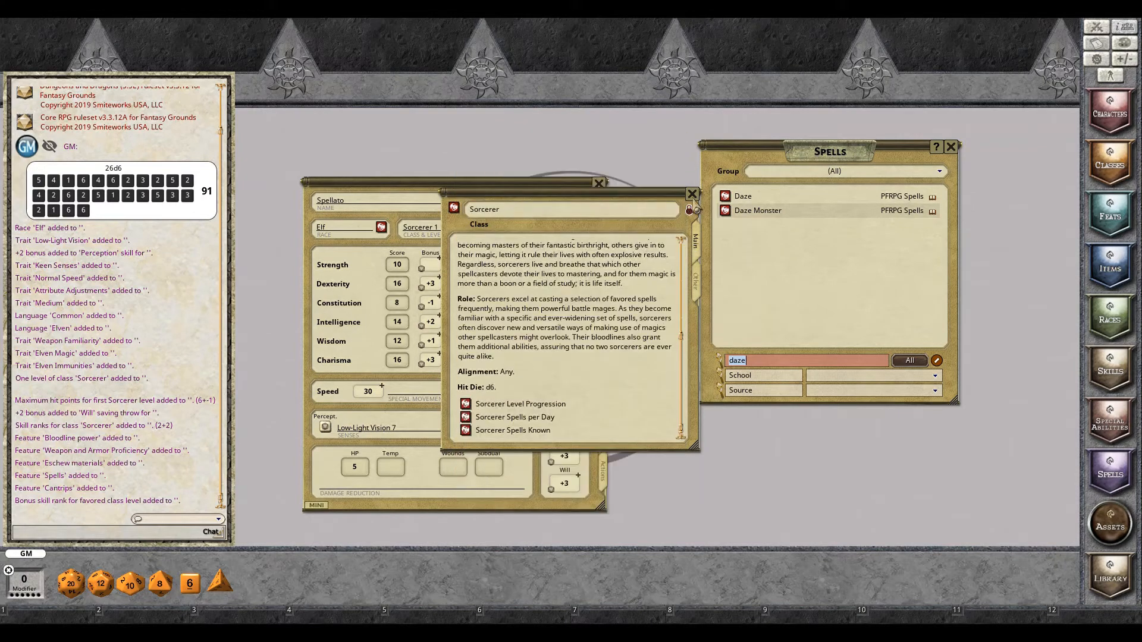
left_click(692, 194)
left_click(678, 224)
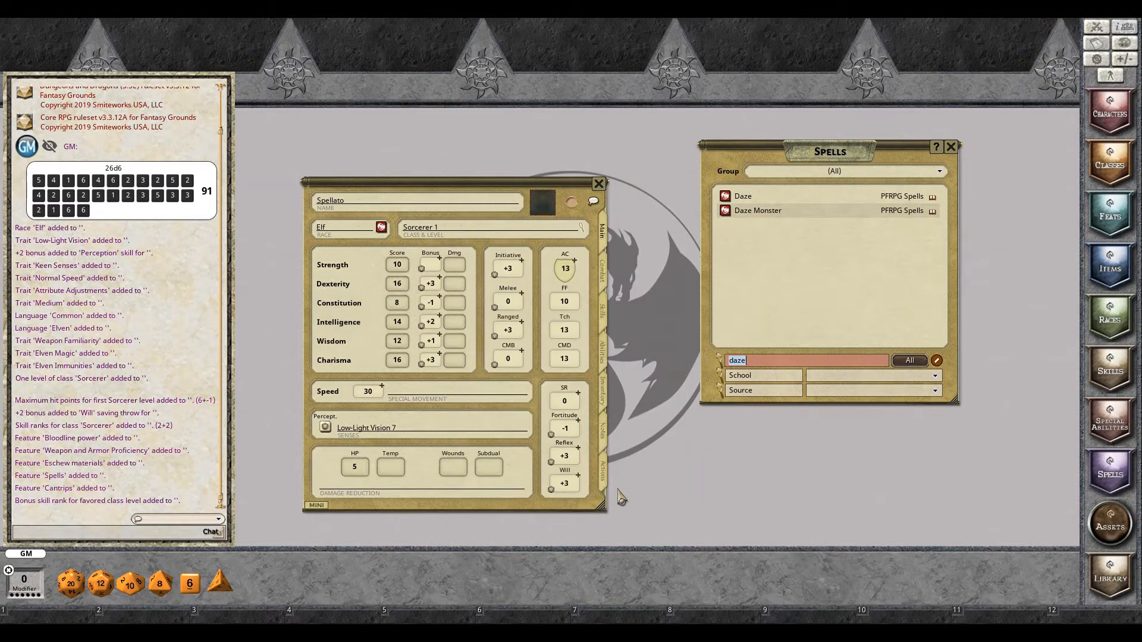
- Search the spell list for "acid", add Acid Splash to the level 0 Sorcerer spells and cast it to the chat
left_click(608, 481)
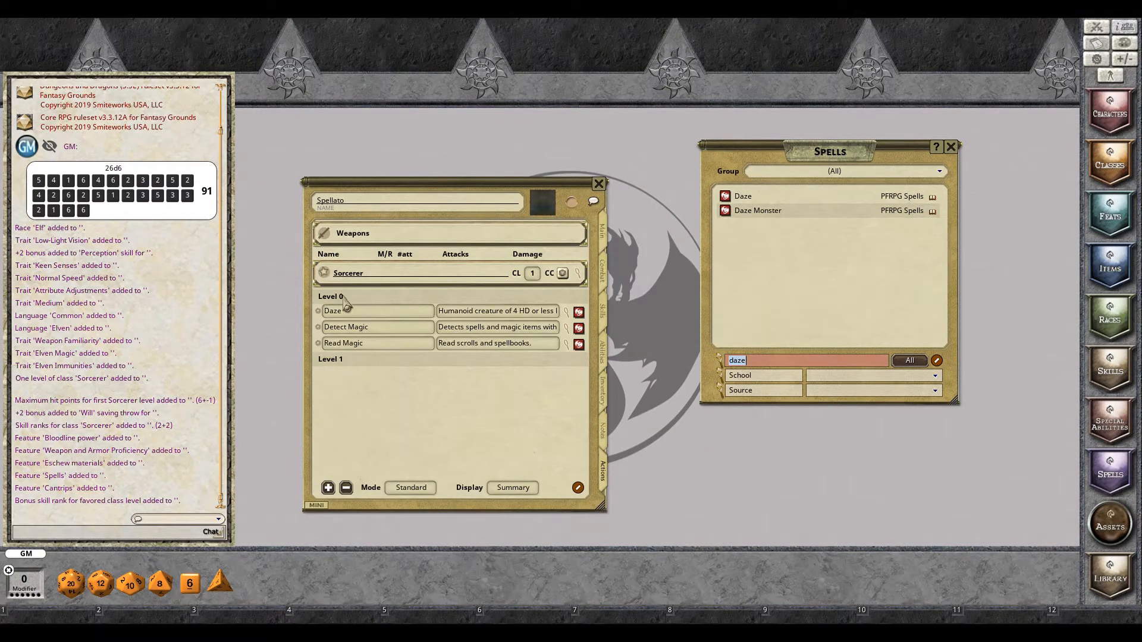
left_click(768, 359)
type("acid")
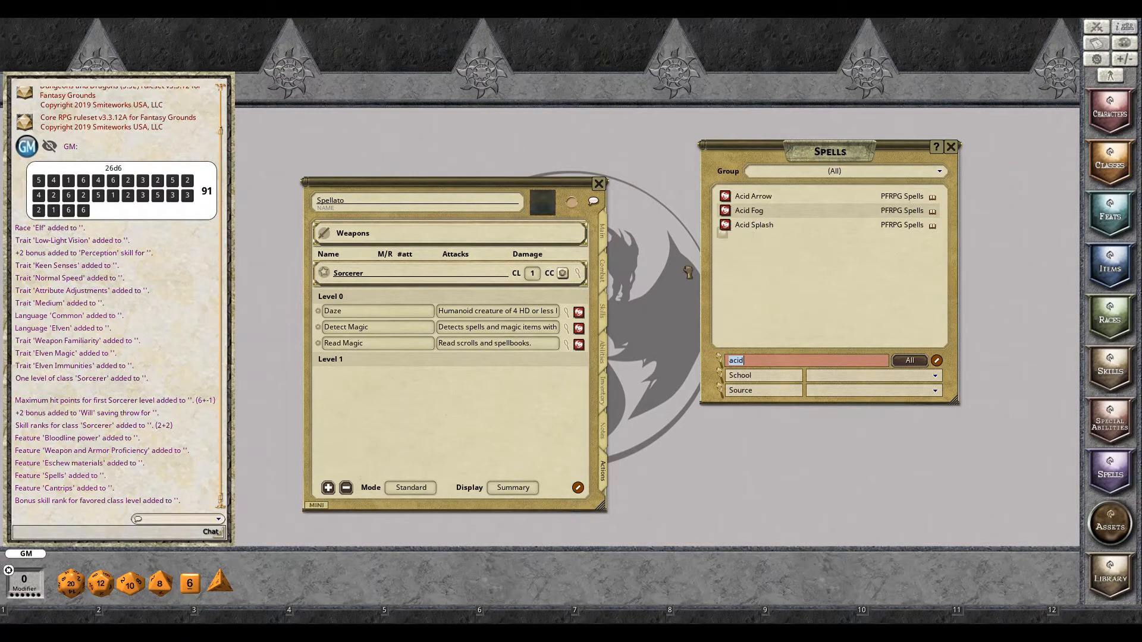
left_click_drag(725, 225, 436, 325)
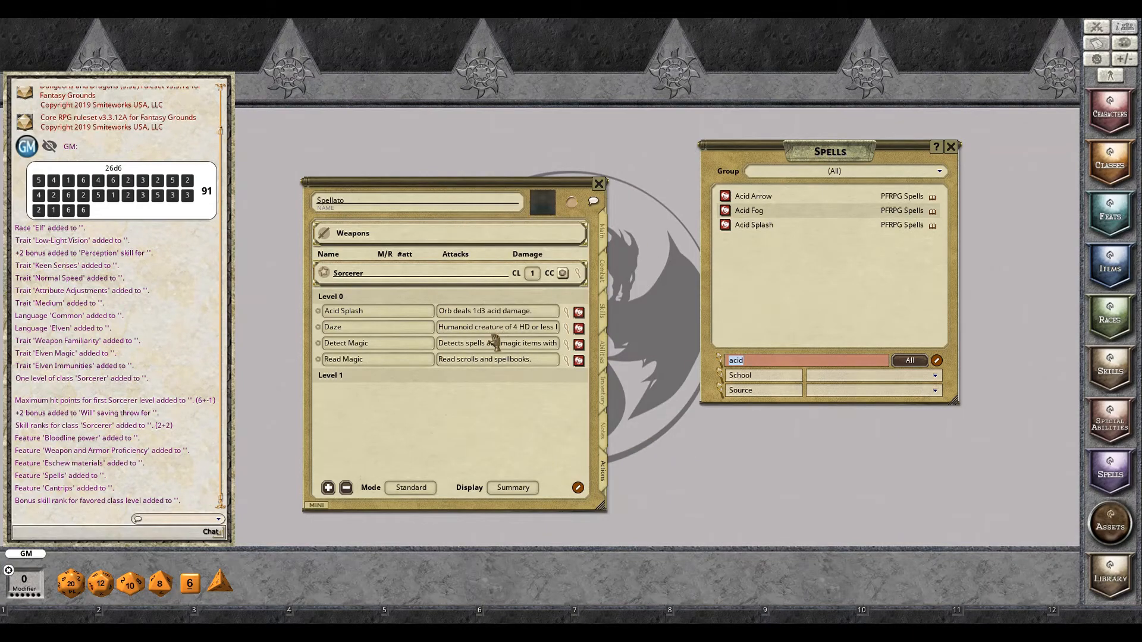
double_click(326, 311)
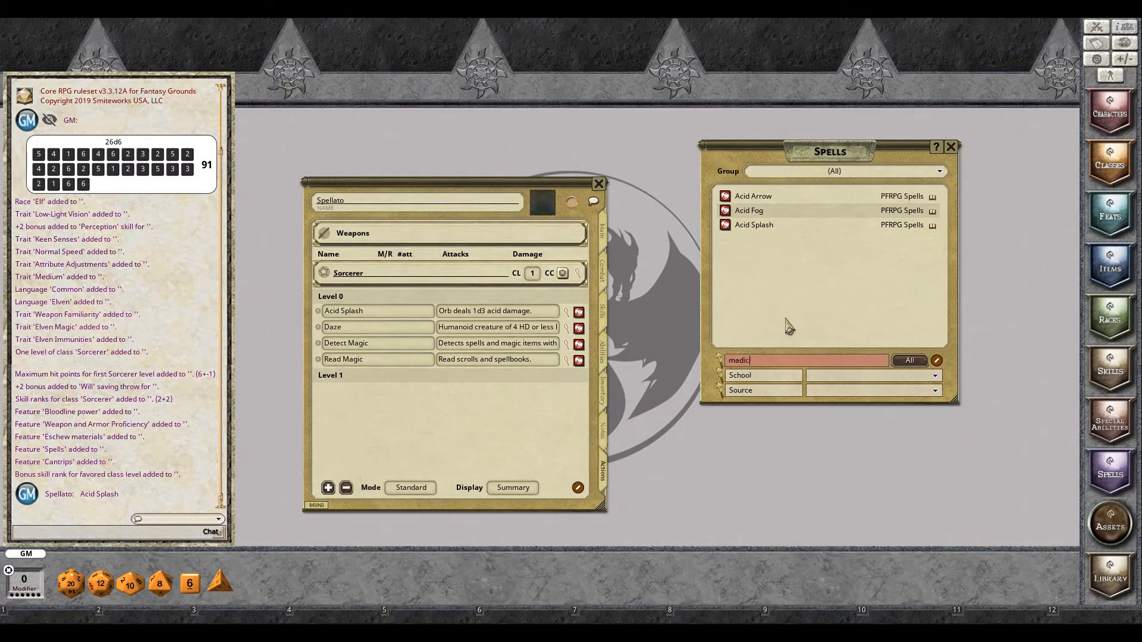
- Search the spell list for "mage armo" and add Mage Armor to the level 1 Sorcerer spells
key("Return")
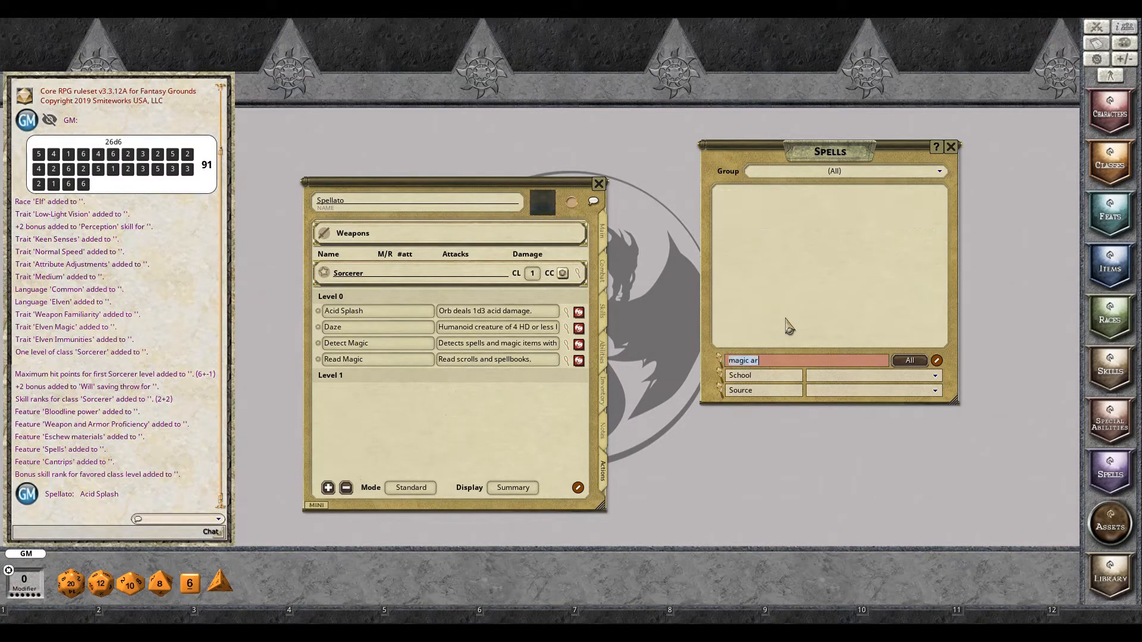
key("BackSpace")
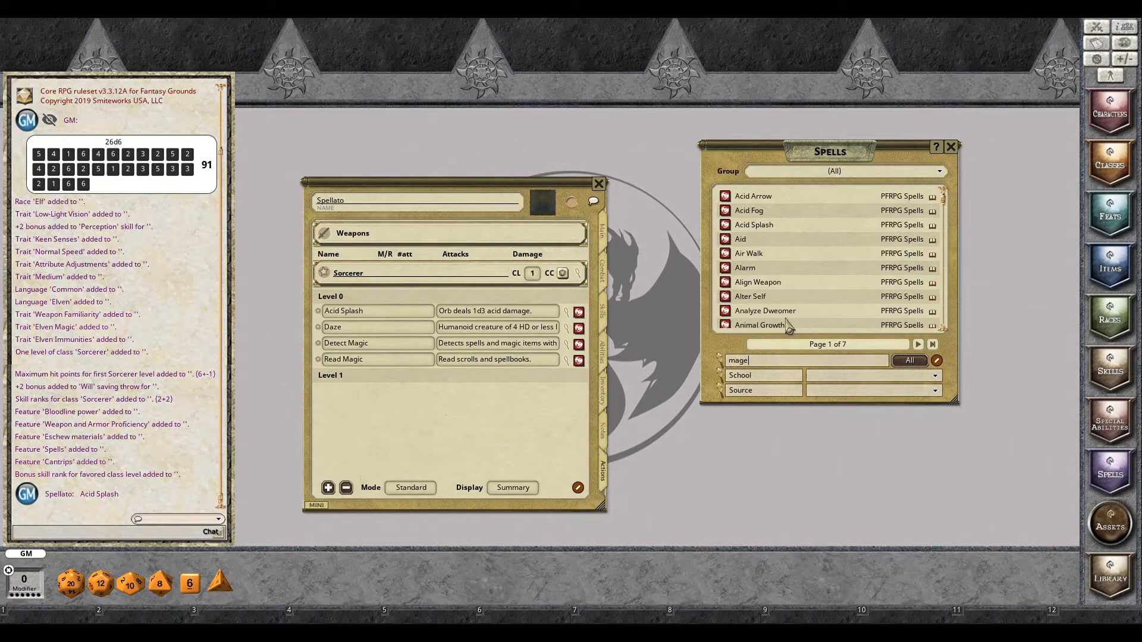
key("Return")
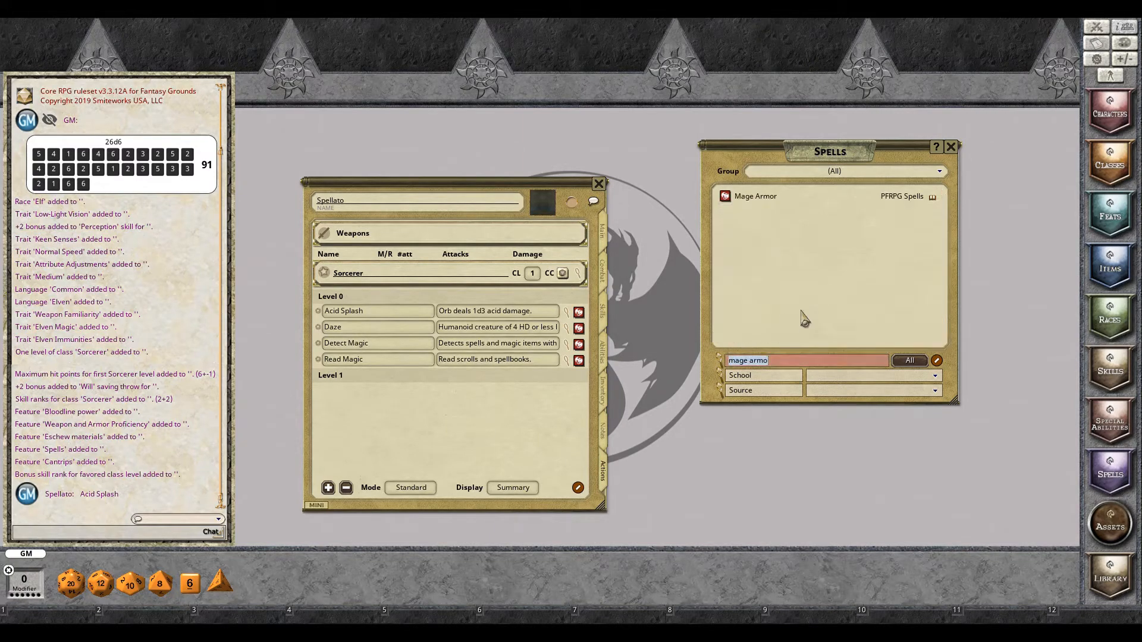
left_click_drag(727, 198, 384, 379)
- Search the spell list for "color", add Color Spray to the level 1 Sorcerer spells and close the spell list
type("color")
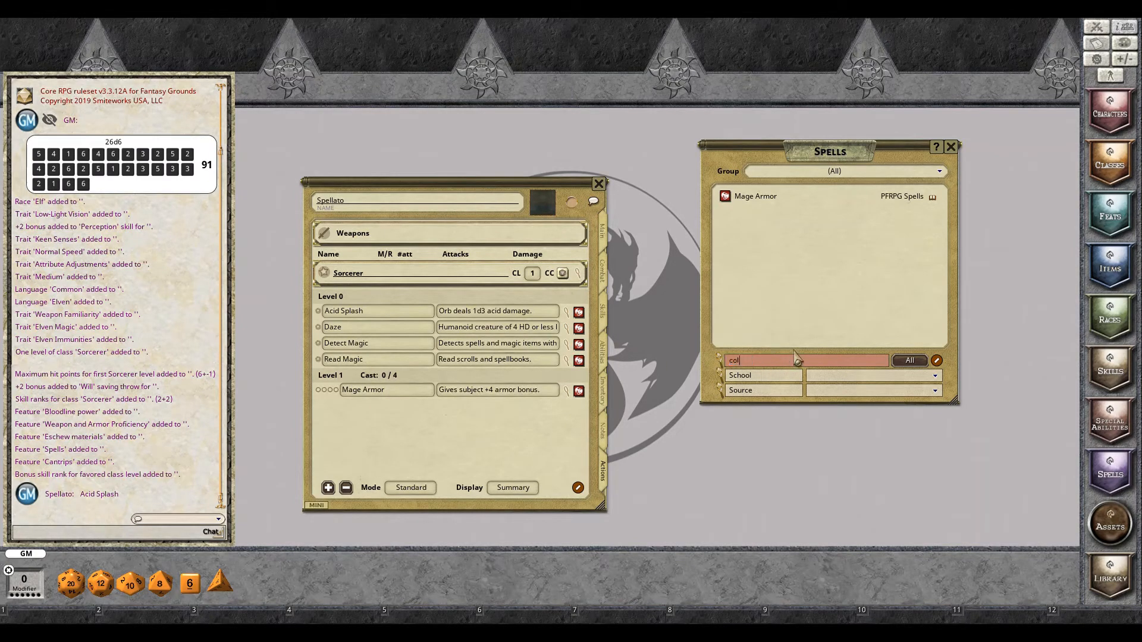
key("Return")
left_click_drag(727, 198, 436, 382)
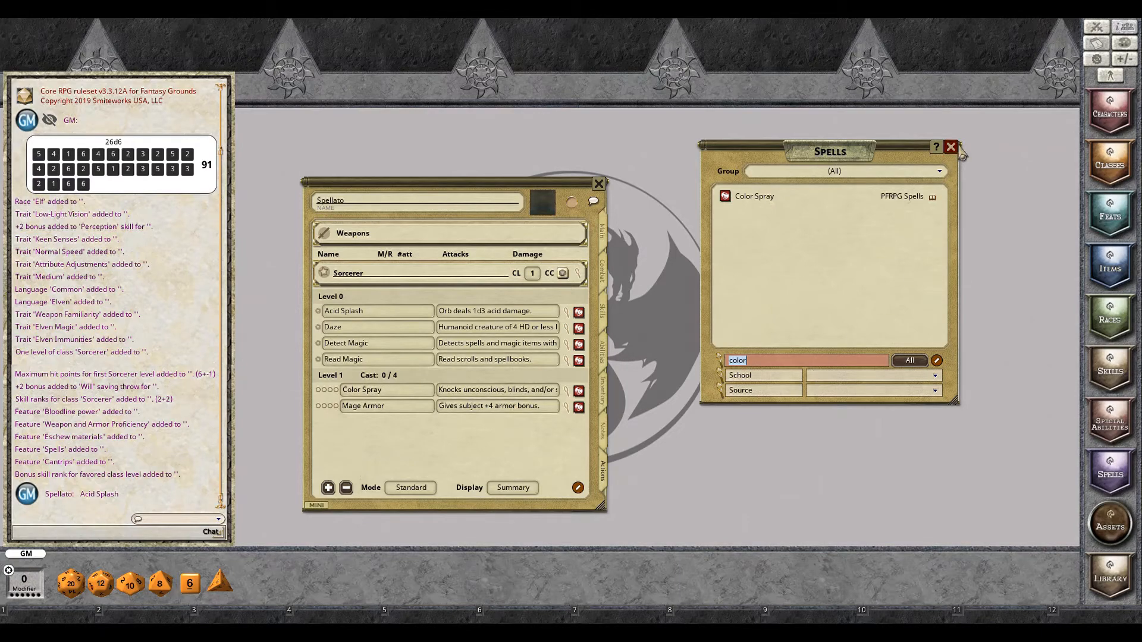
left_click(952, 148)
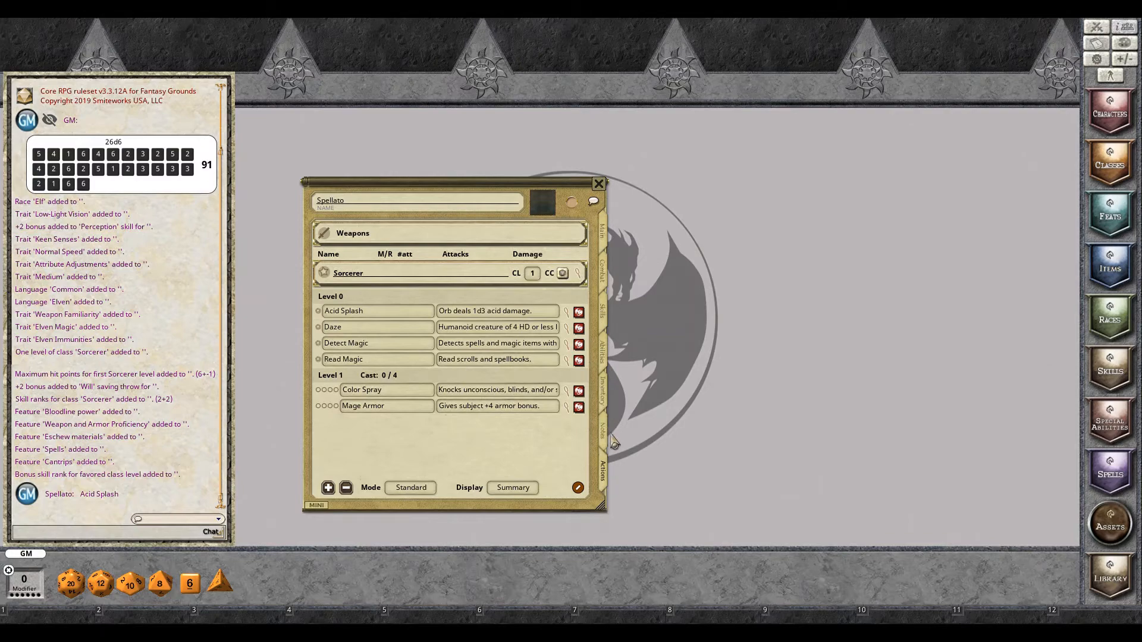
- Search the feats library for "esche" and add Eschew Materials to the character's feats
left_click(604, 354)
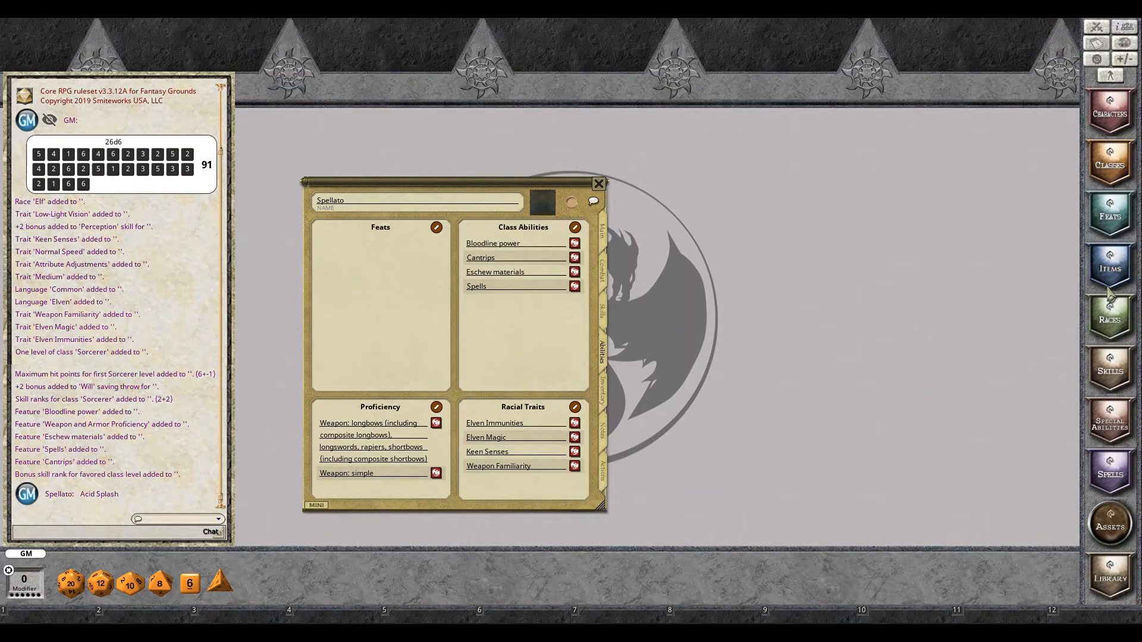
left_click(1108, 235)
left_click_drag(779, 92, 759, 228)
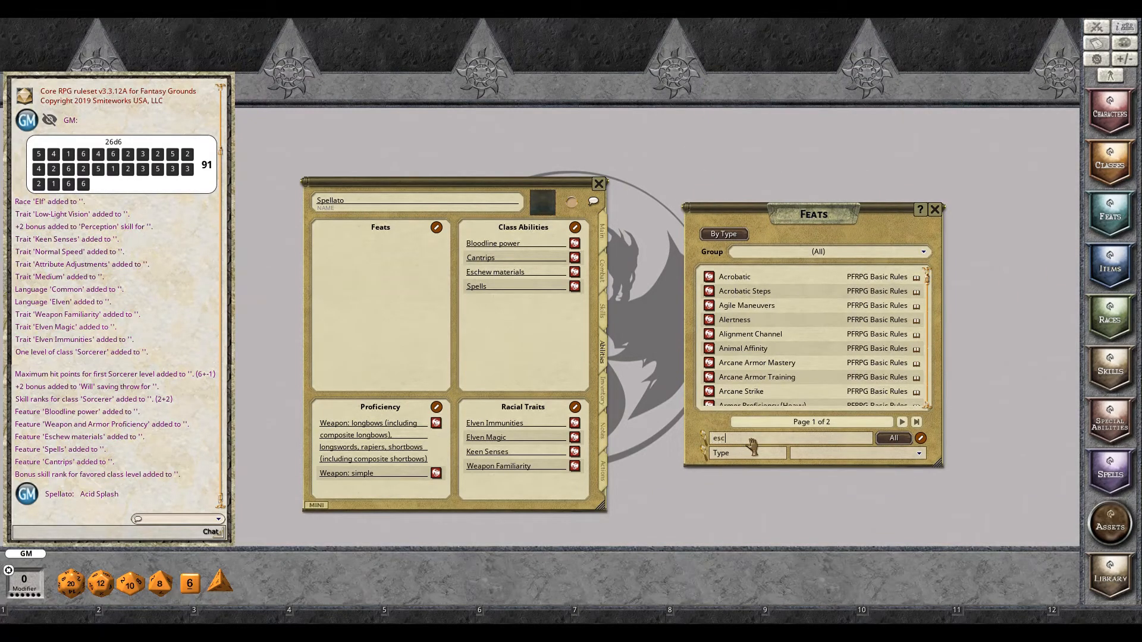
key("Return")
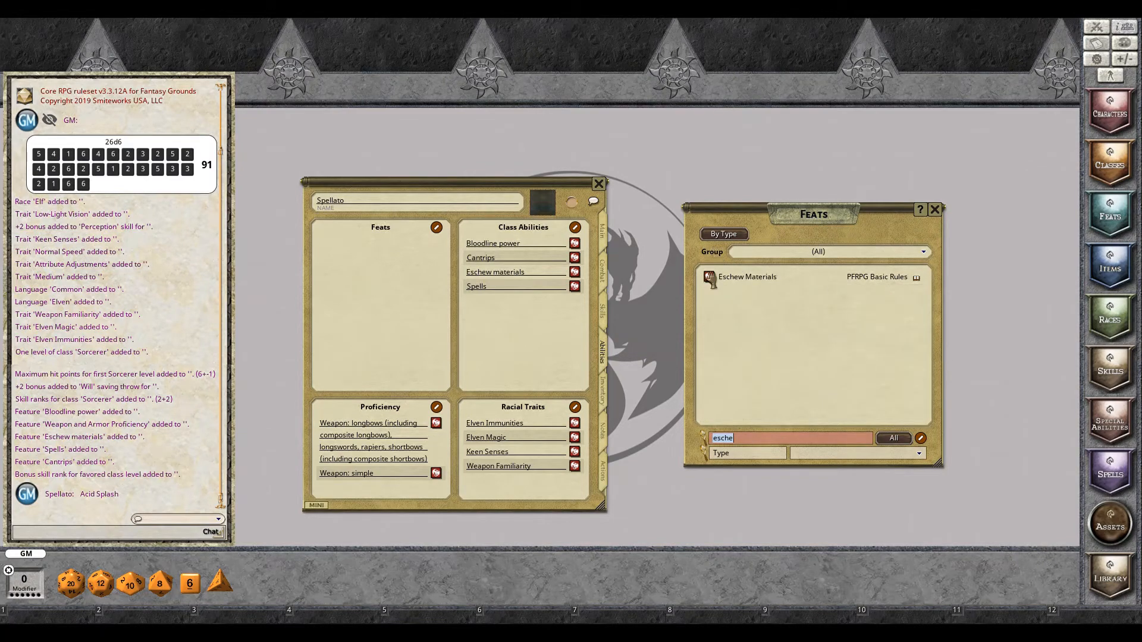
left_click_drag(709, 280, 357, 280)
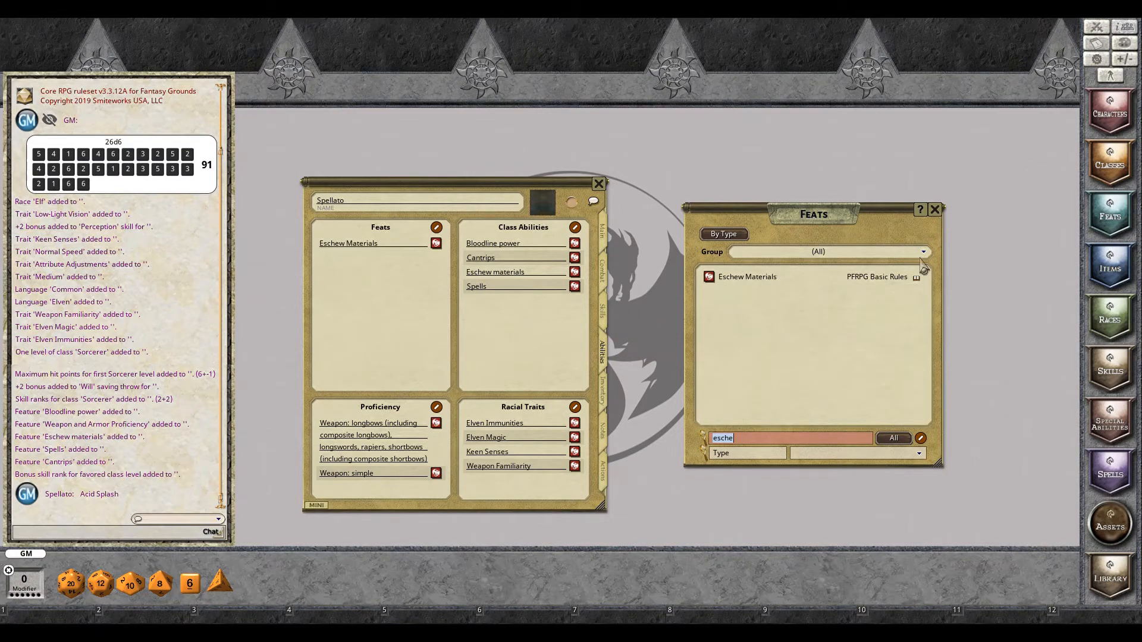
- Search the feats library for "comba", add Combat Casting to the character's feats and check its description
key("Return")
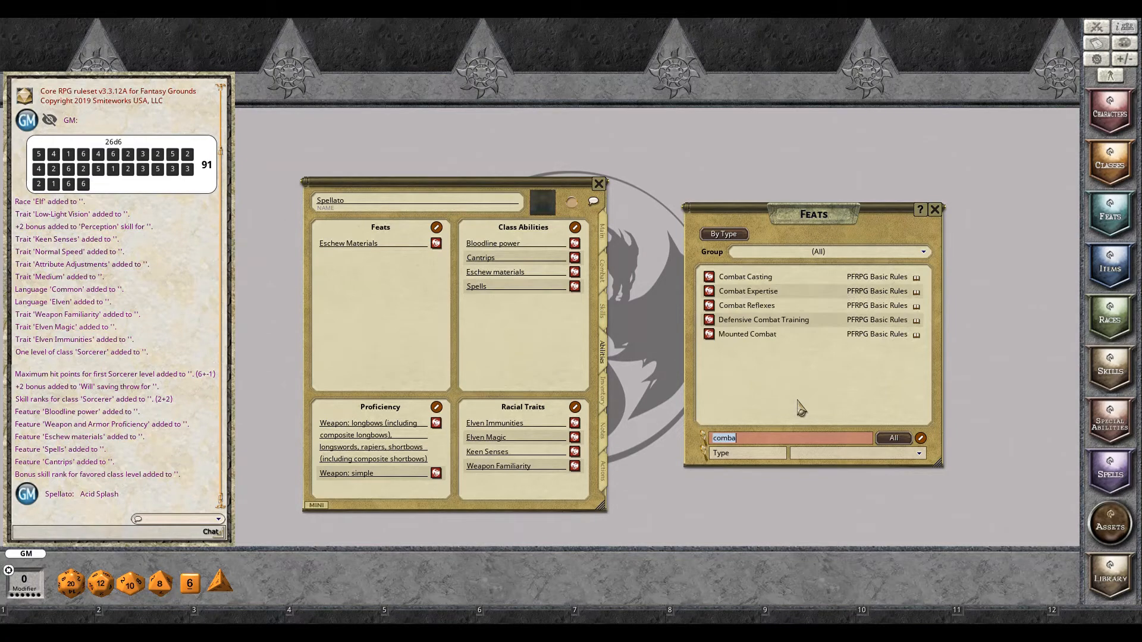
left_click_drag(711, 291, 372, 302)
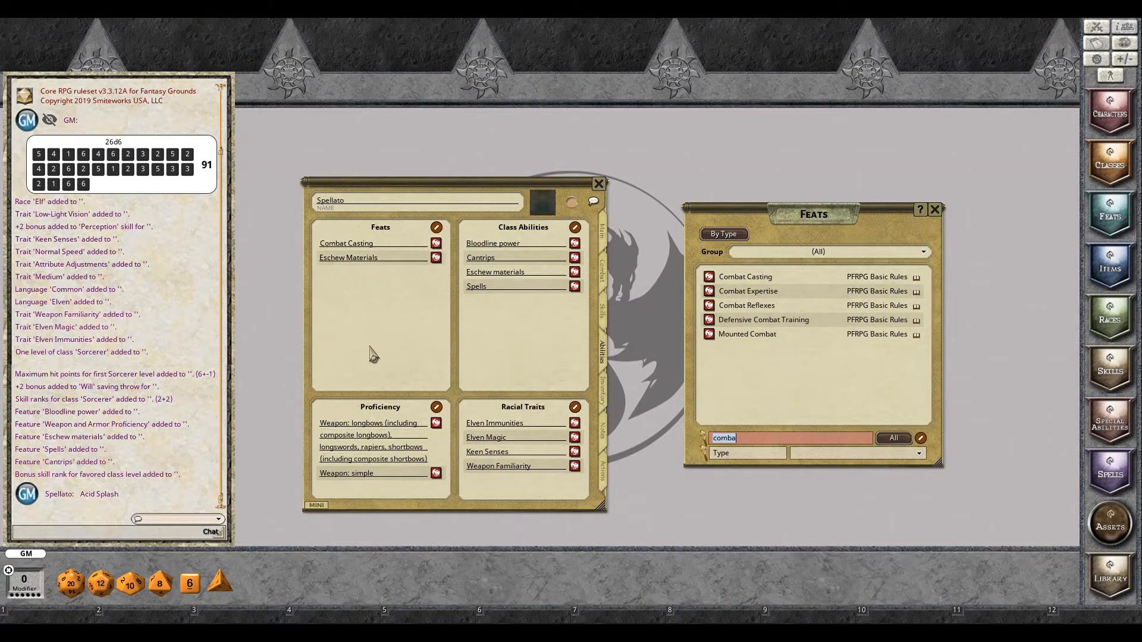
left_click(440, 244)
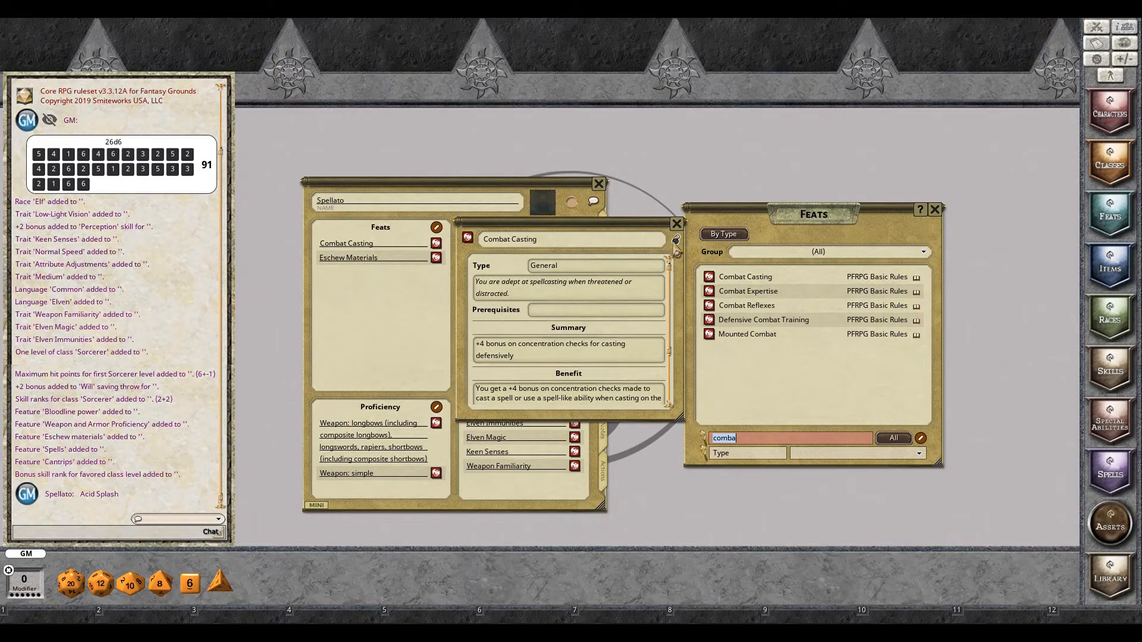
left_click(677, 224)
left_click(937, 211)
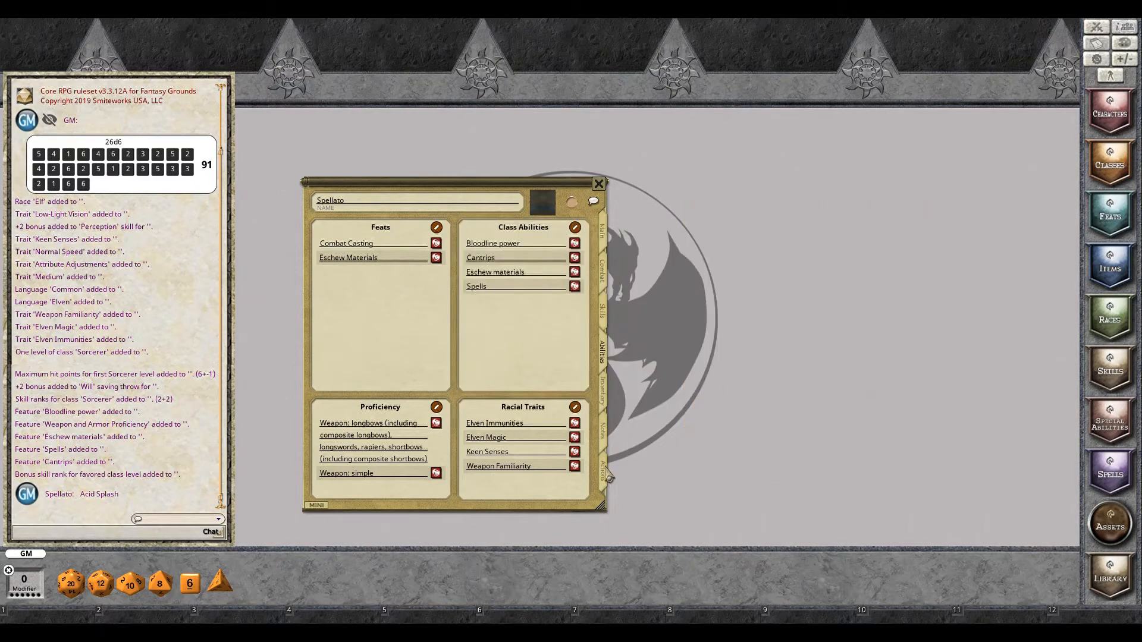
- Review the Bloodline power class ability and its list of available sorcerer bloodlines
left_click(605, 476)
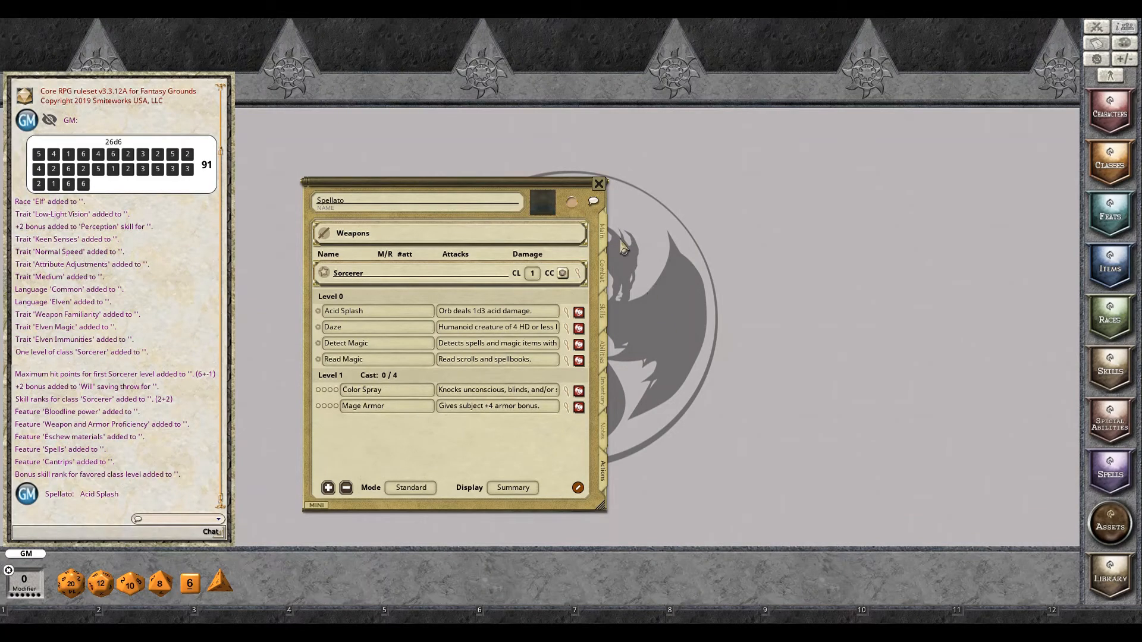
left_click(603, 354)
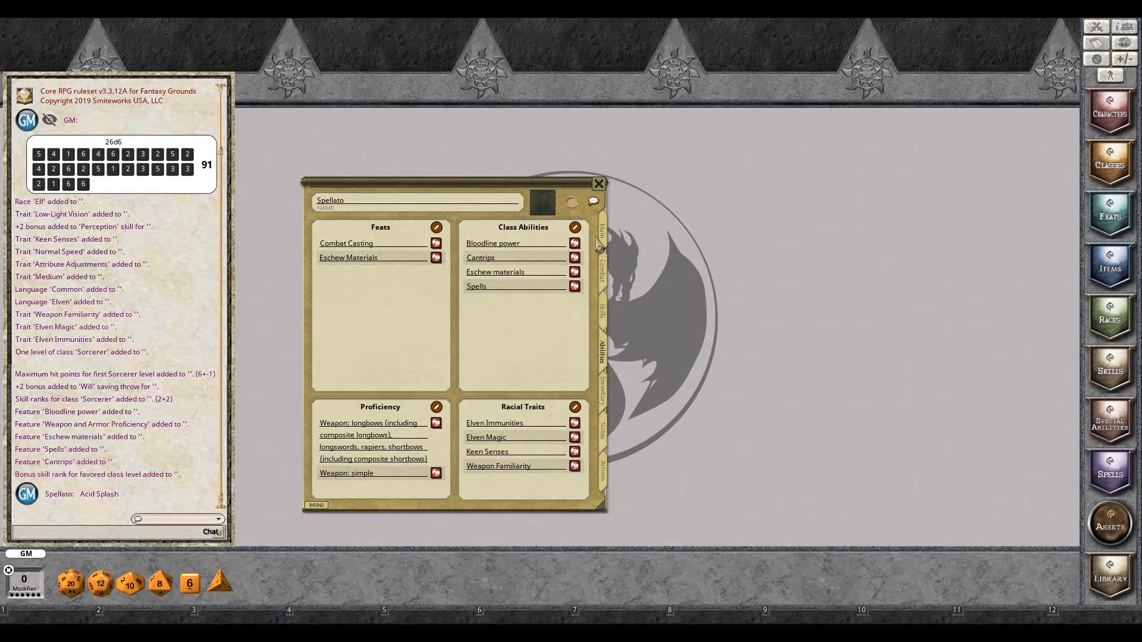
left_click(575, 243)
left_click_drag(598, 319, 790, 252)
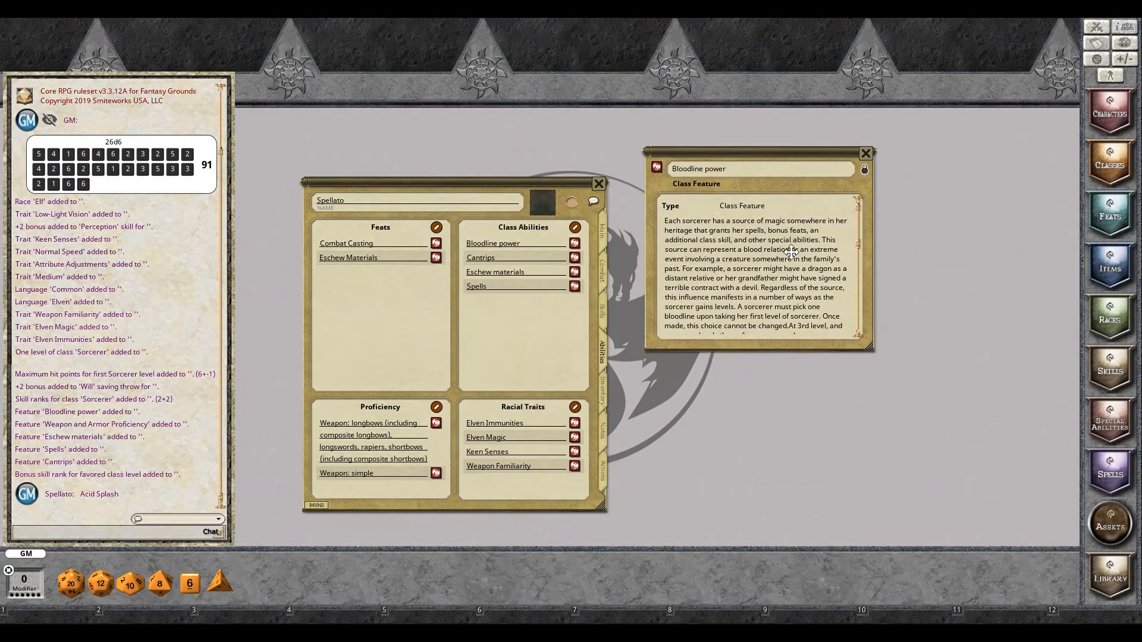
scroll(791, 251, "down", 10)
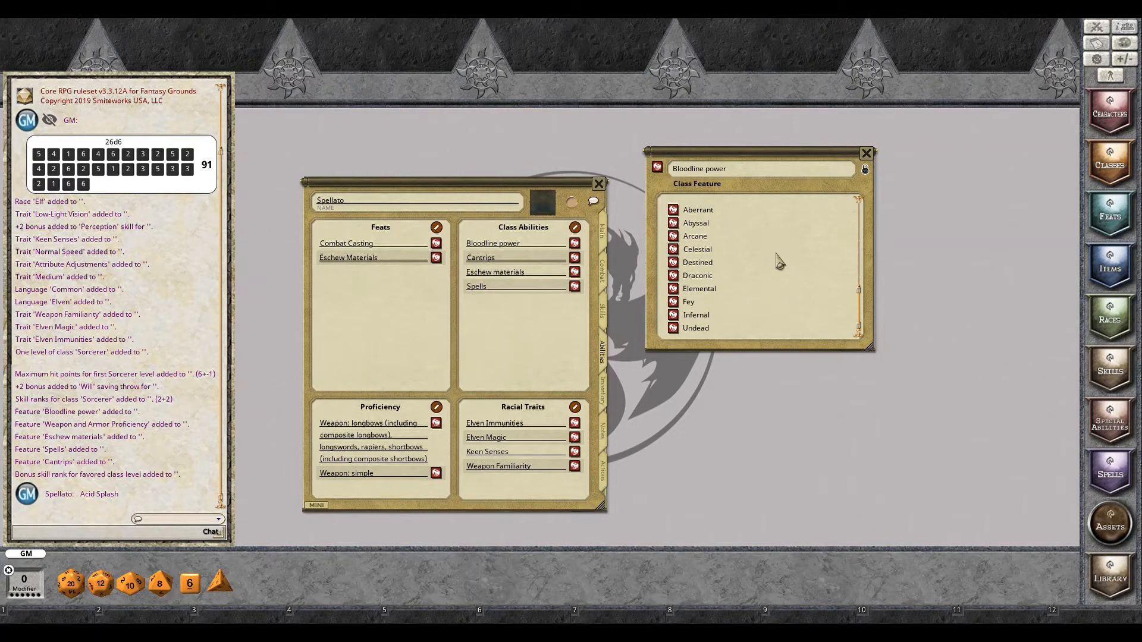
scroll(742, 264, "up", 1)
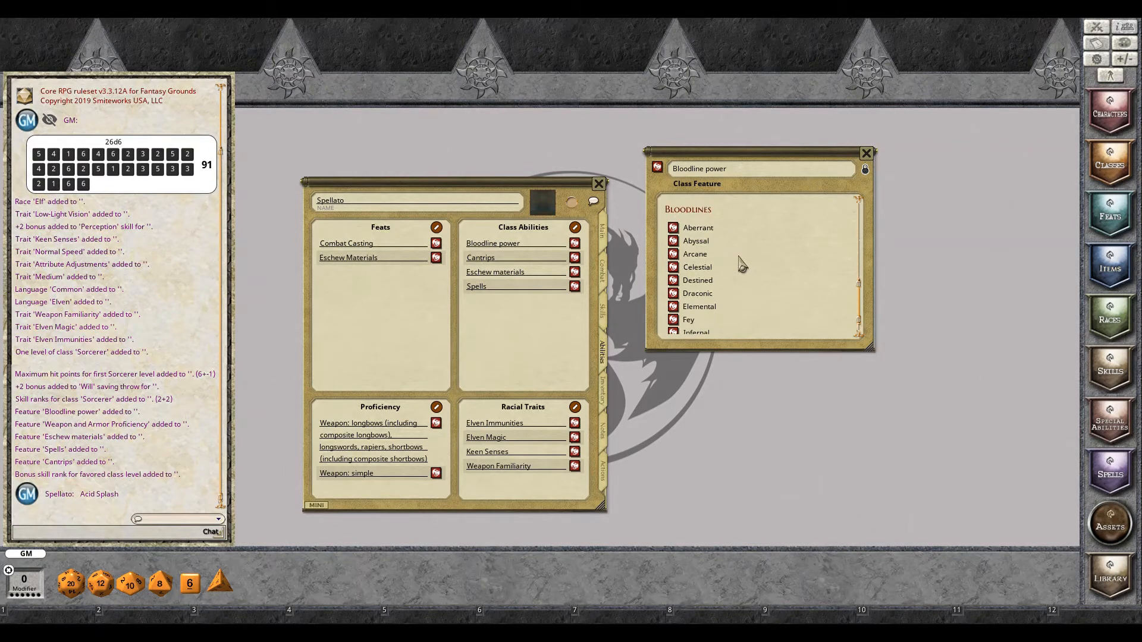
scroll(742, 264, "down", 1)
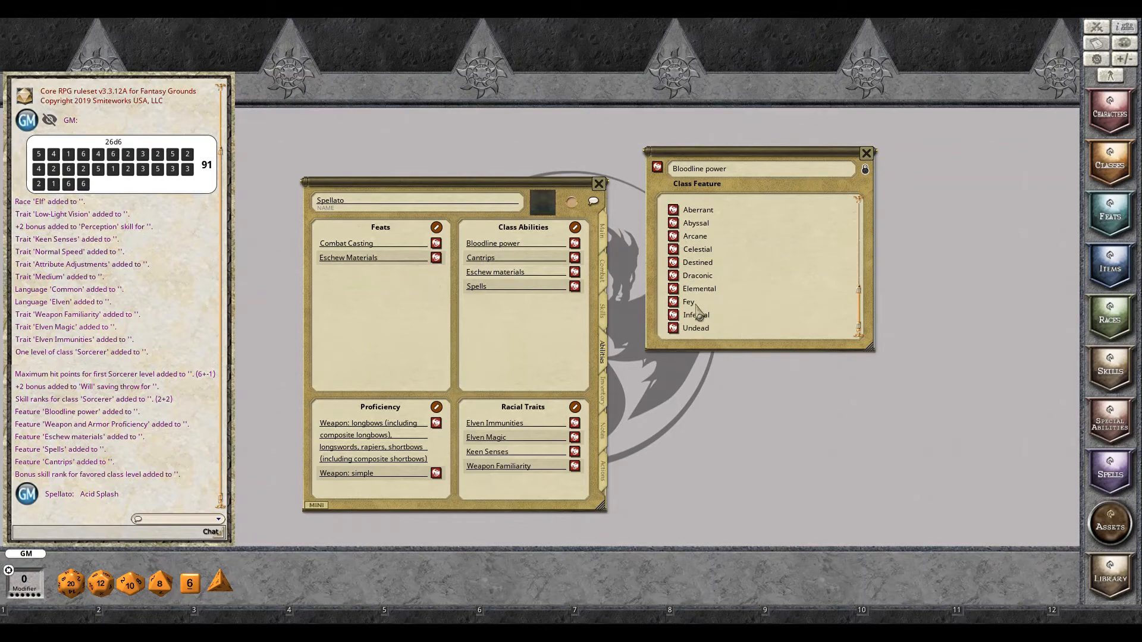
- Read the Elemental bloodline's description, bonus feats, arcana and powers, including the Elemental Ray entry
left_click(677, 288)
left_click_drag(627, 343, 836, 294)
scroll(833, 304, "down", 3)
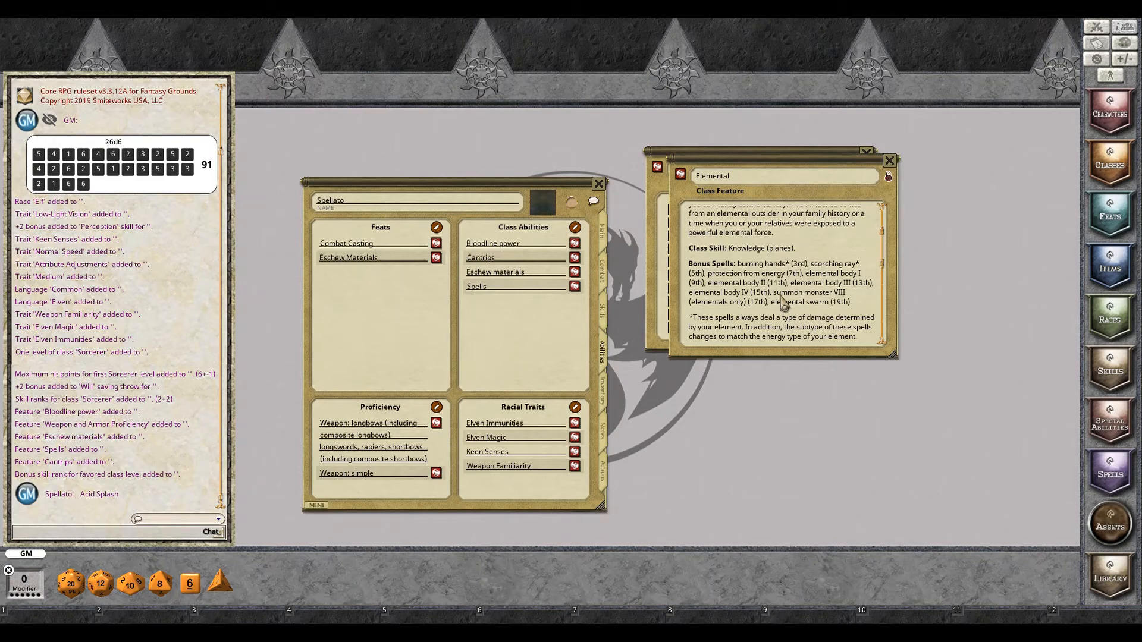
scroll(784, 304, "down", 4)
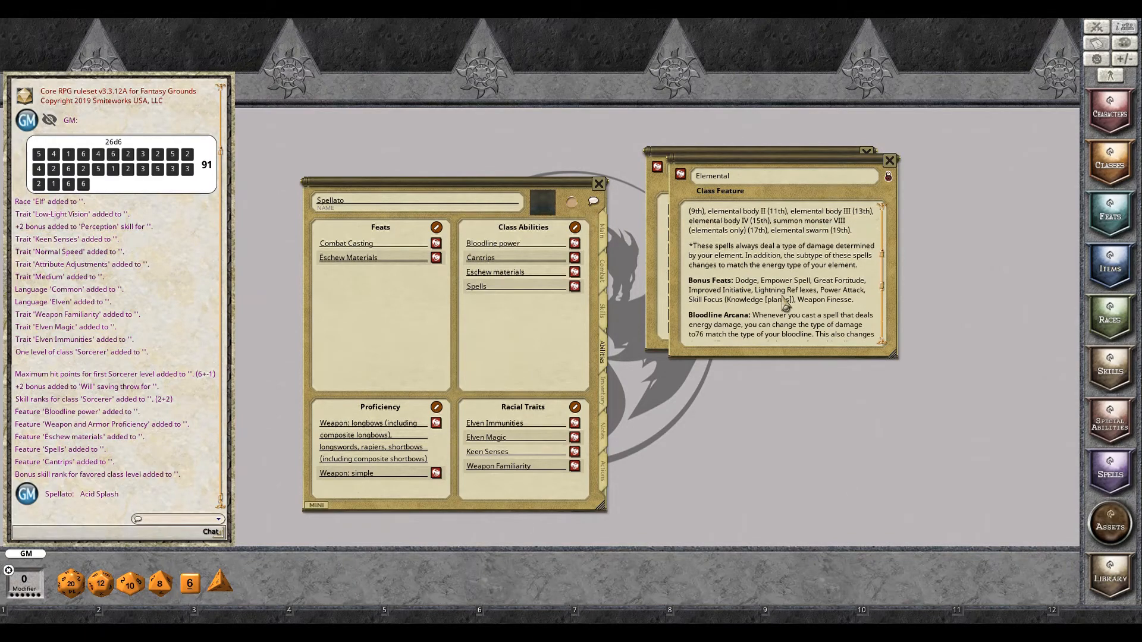
scroll(788, 299, "down", 2)
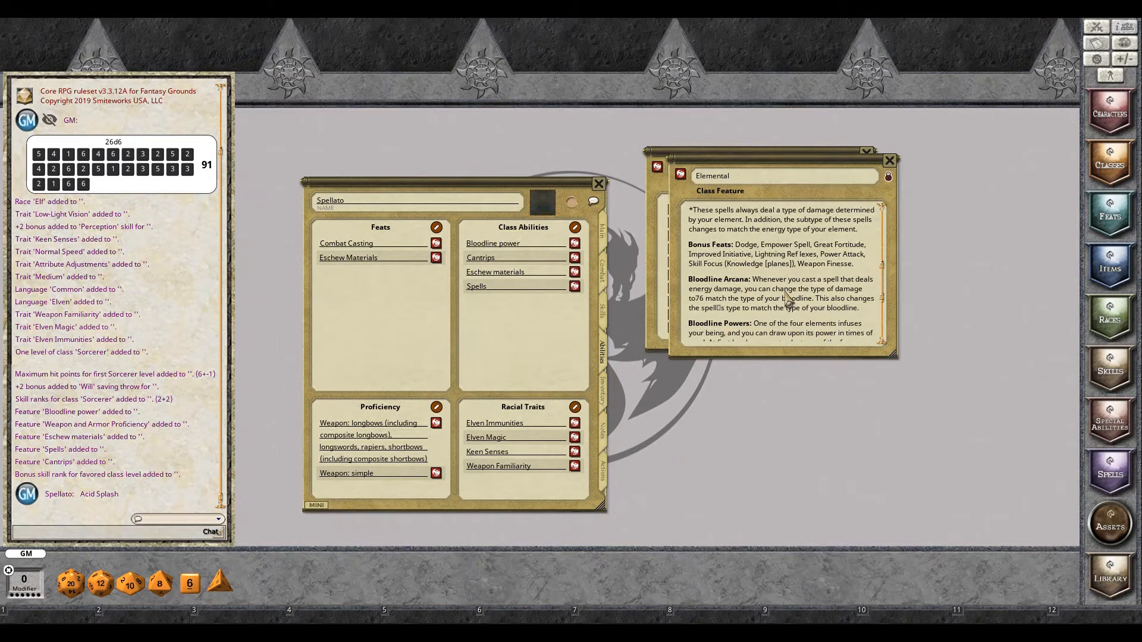
scroll(788, 299, "down", 2)
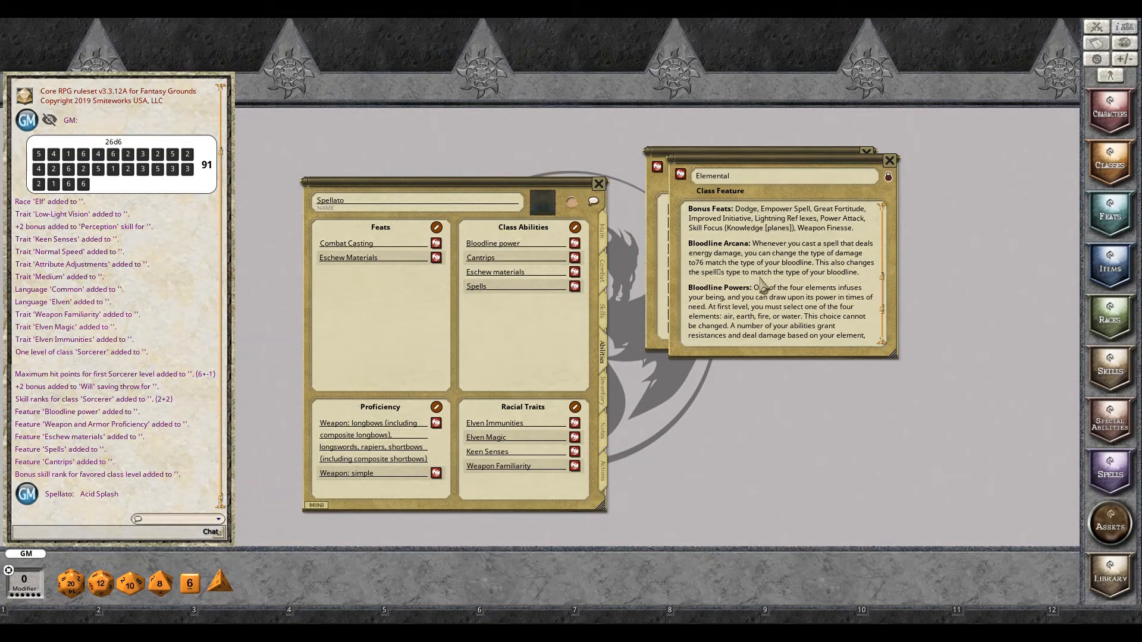
scroll(764, 285, "down", 3)
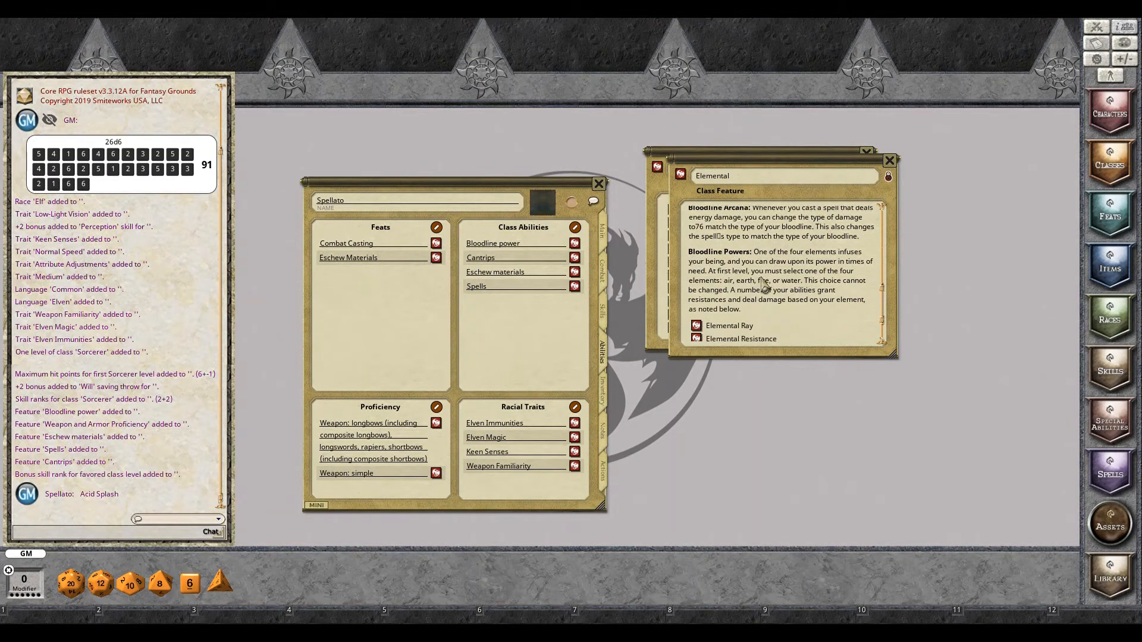
scroll(766, 284, "down", 1)
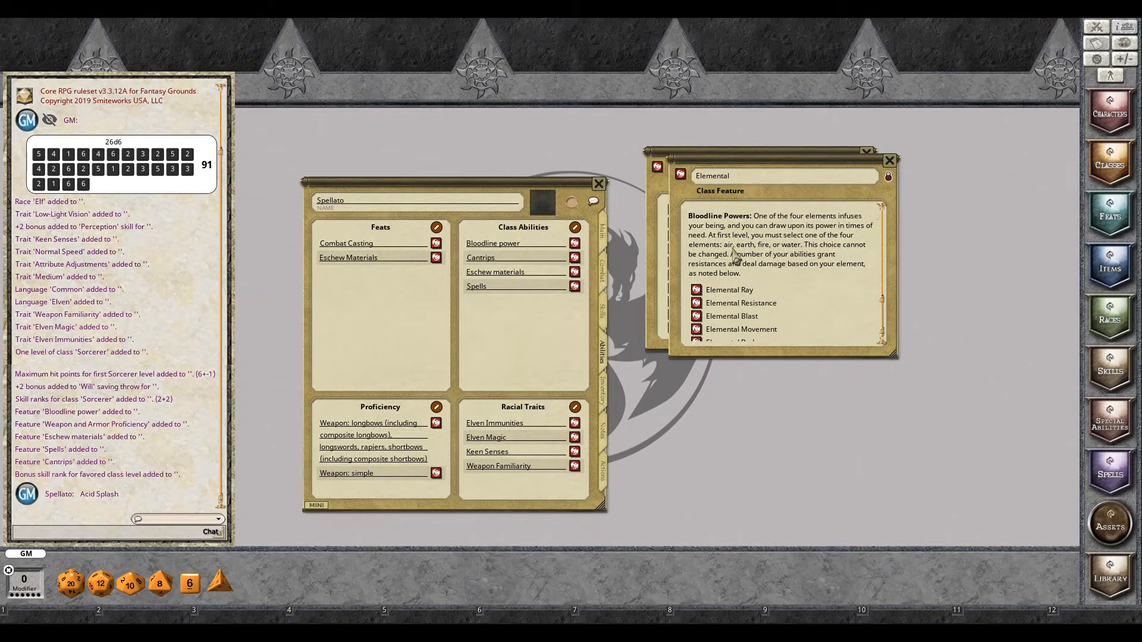
scroll(825, 262, "down", 1)
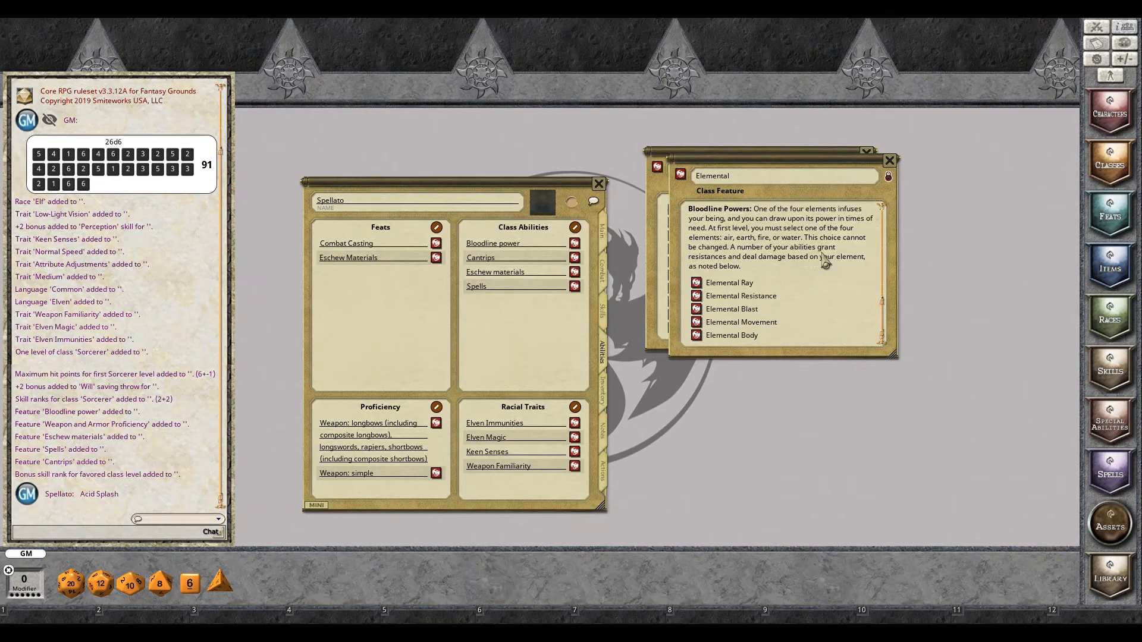
left_click(697, 284)
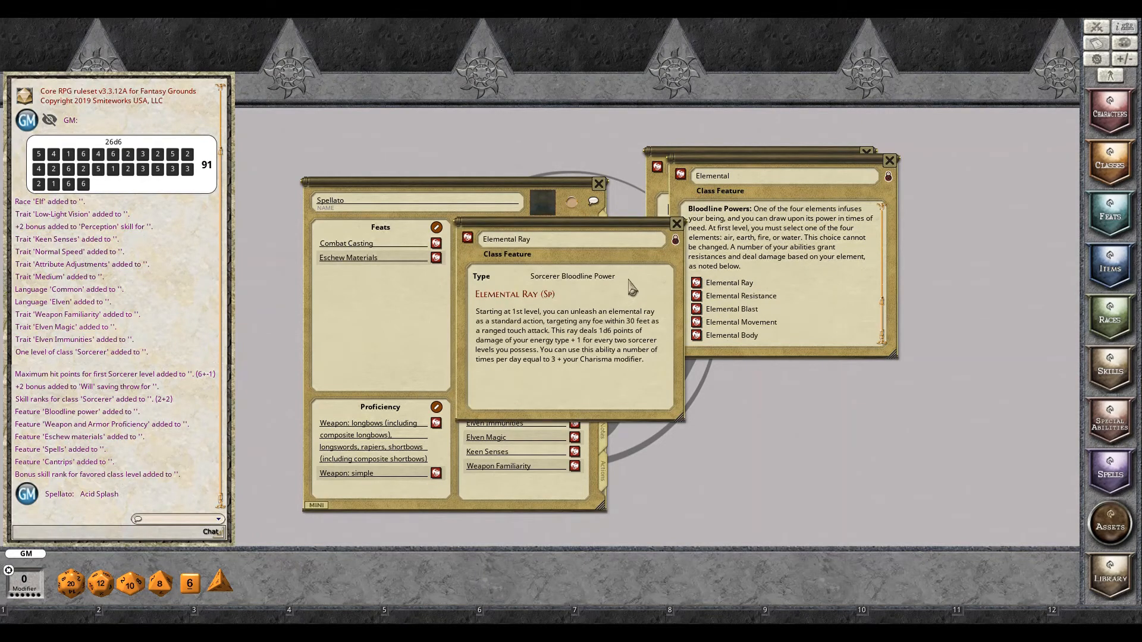
left_click_drag(629, 287, 908, 374)
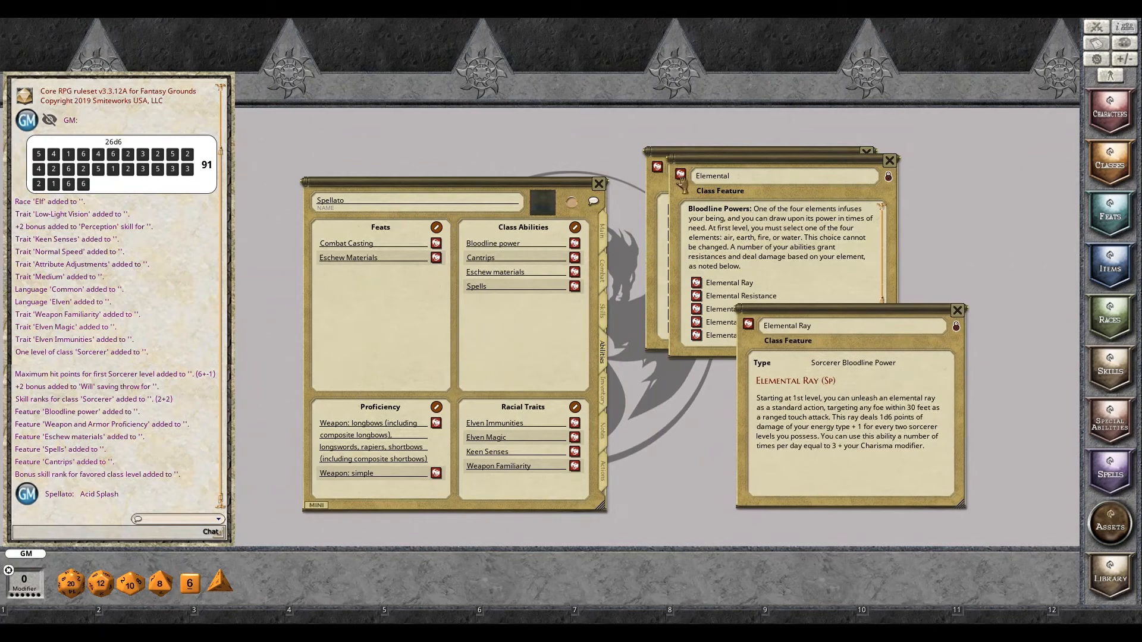
- Add the Elemental bloodline to the character's feats and check the resulting entry
left_click_drag(681, 176, 368, 306)
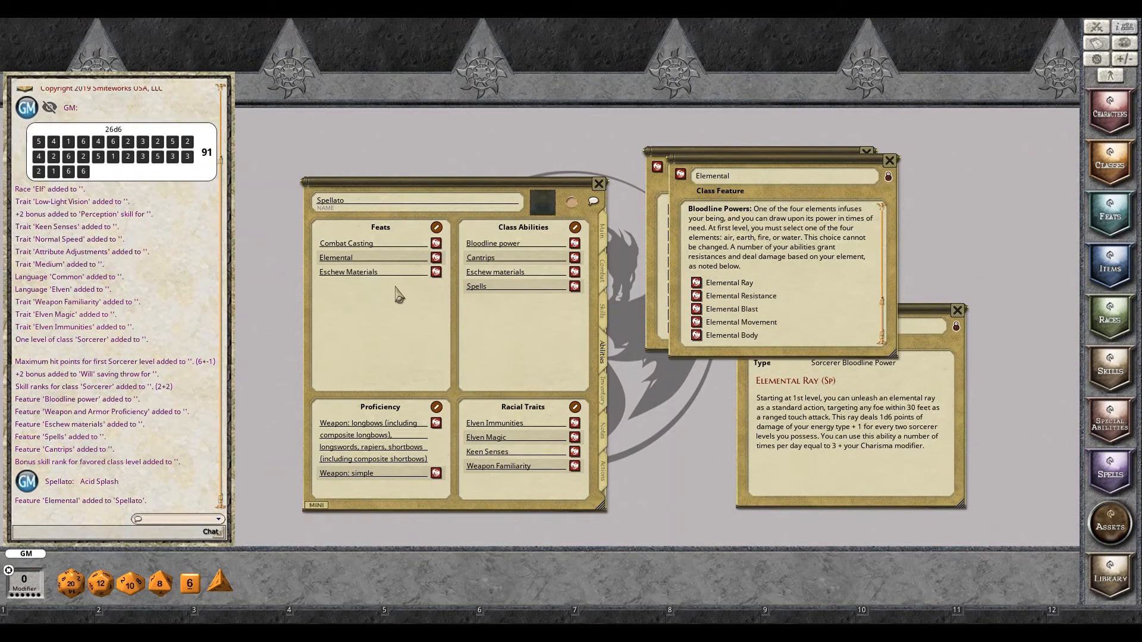
left_click(436, 257)
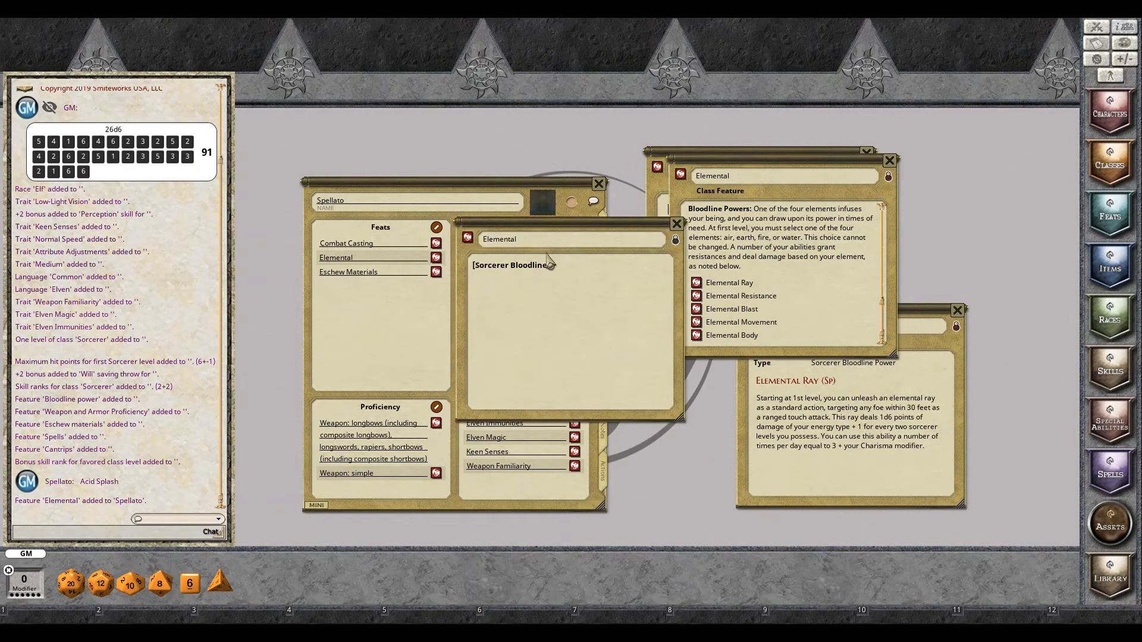
left_click(677, 224)
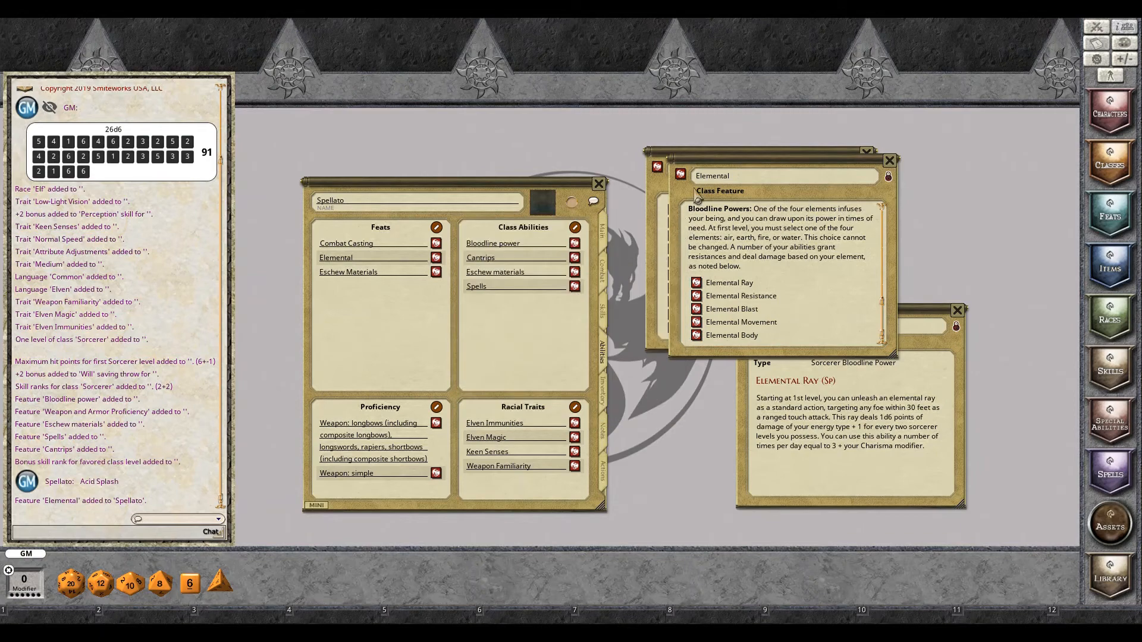
- Add the Elemental bloodline to the class abilities, open its entry and close the bloodline reference windows
left_click_drag(681, 177, 510, 329)
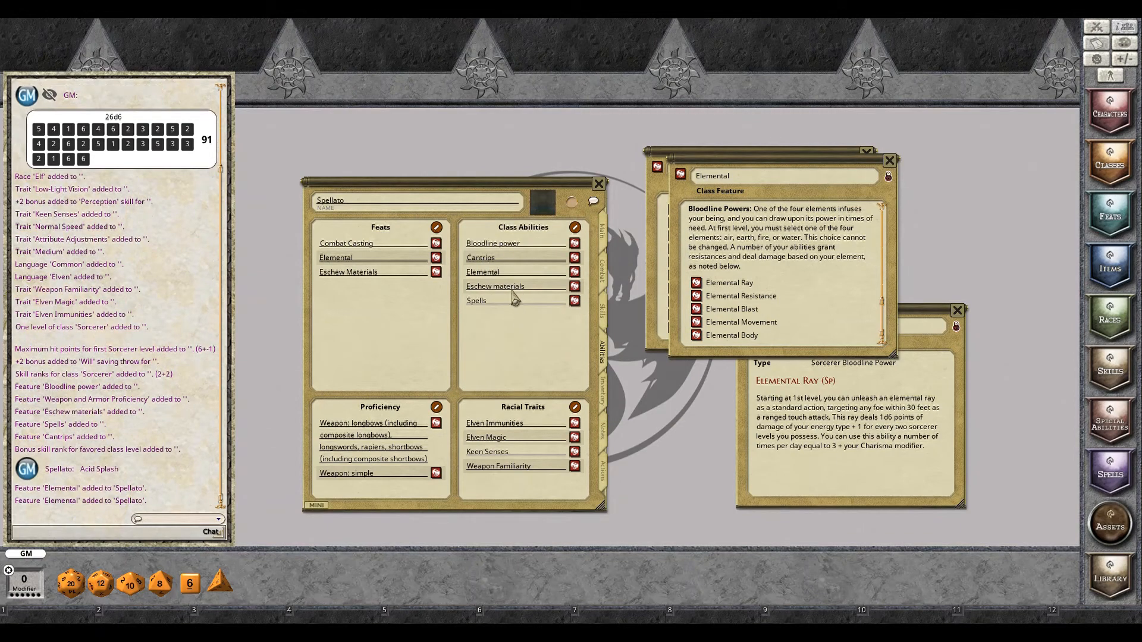
left_click(576, 273)
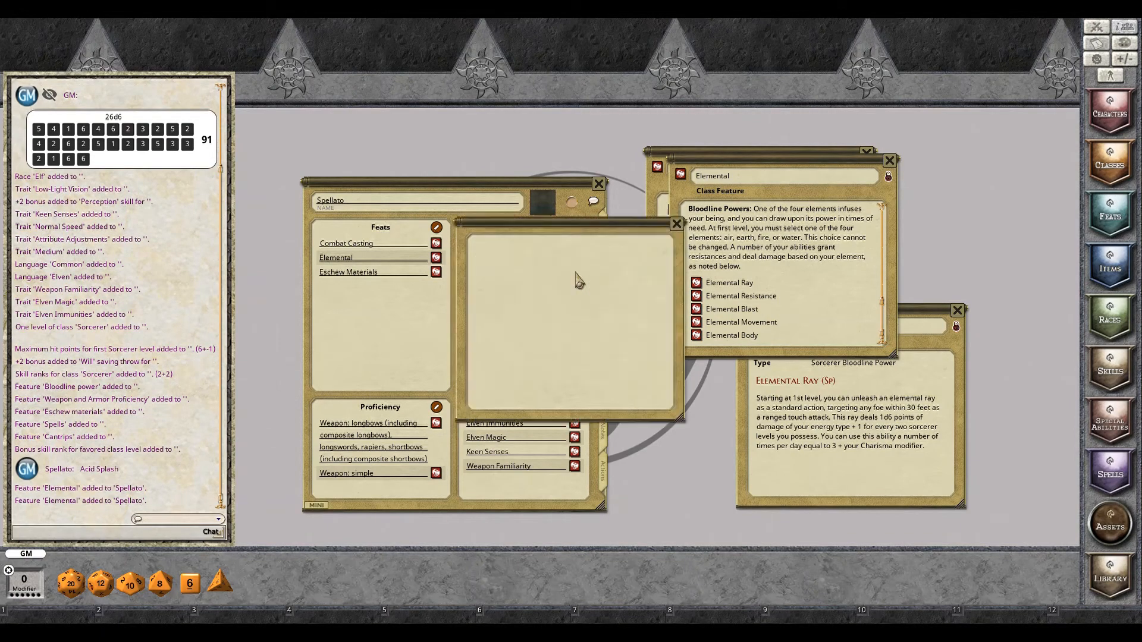
left_click(890, 161)
left_click(867, 152)
left_click(957, 310)
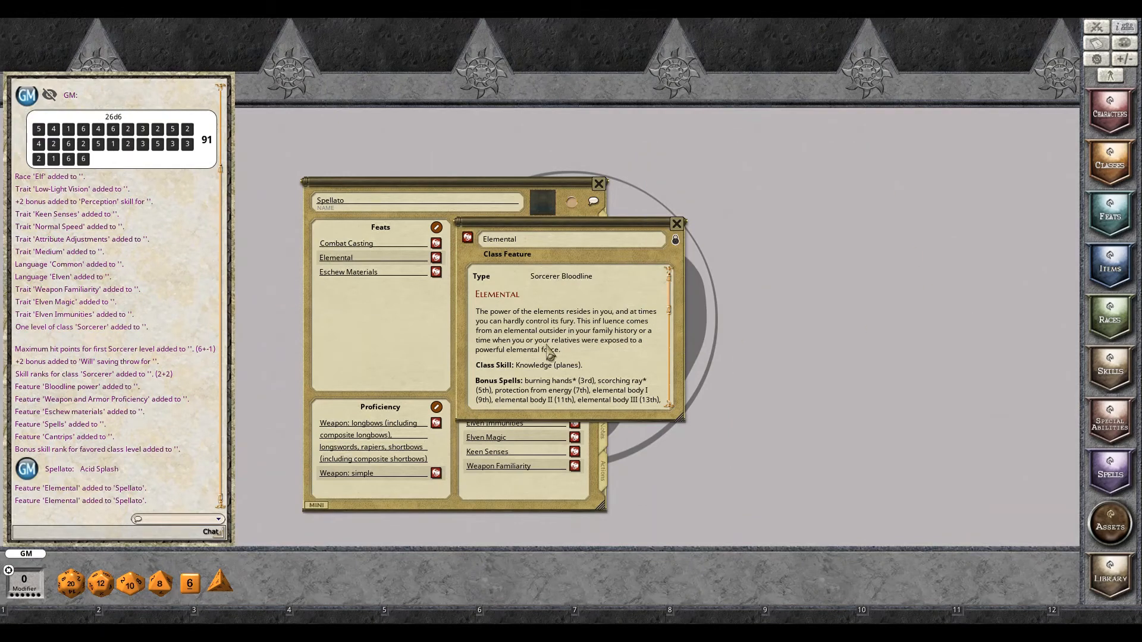
- Remove the duplicate Elemental entry from the character's feats, check the bloodline powers and close the Elemental description
left_click_drag(547, 345, 748, 297)
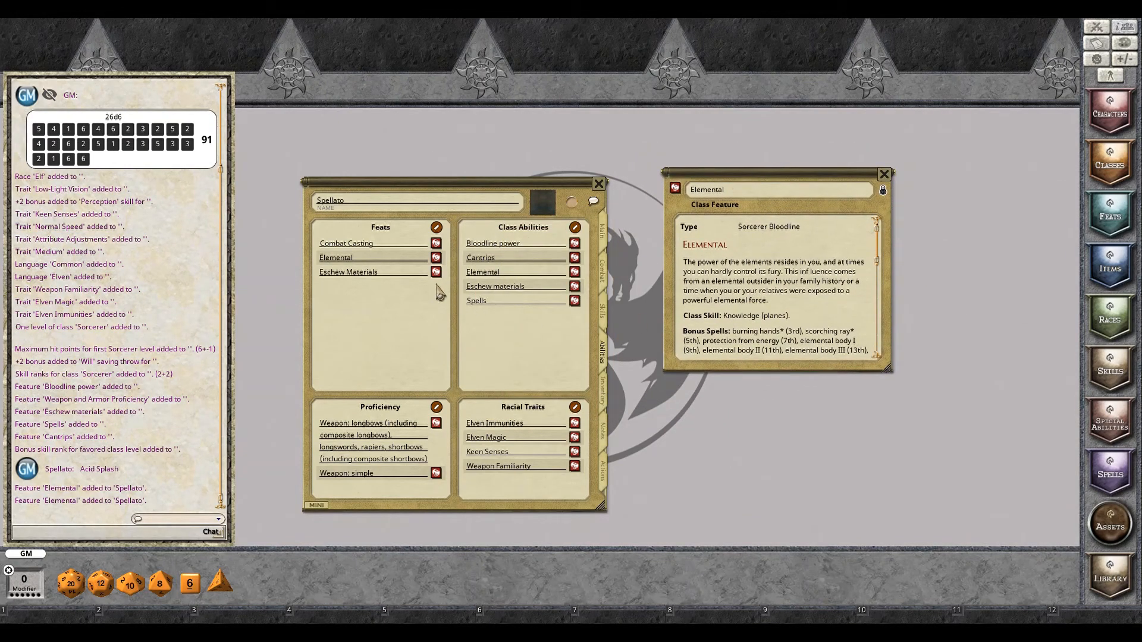
left_click(437, 227)
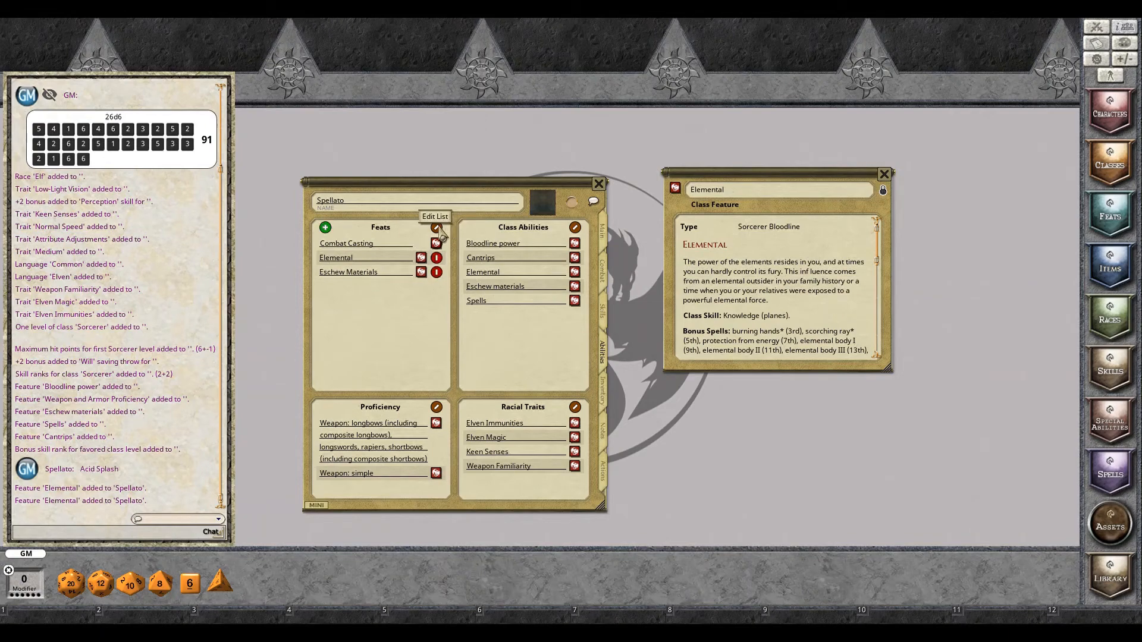
left_click(437, 258)
left_click(436, 258)
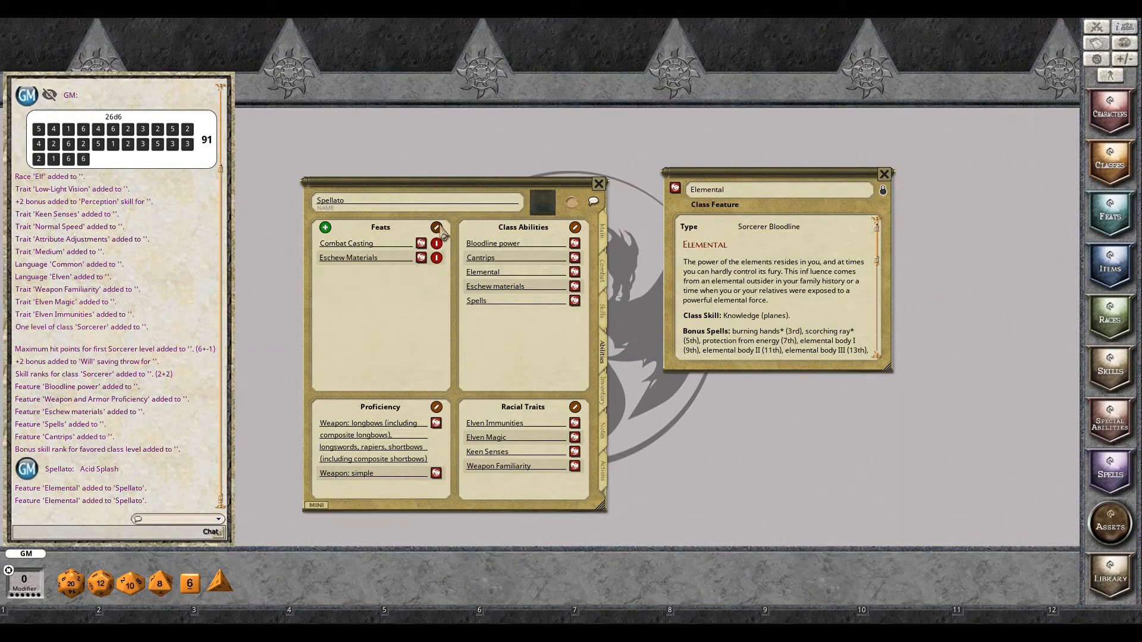
left_click(436, 227)
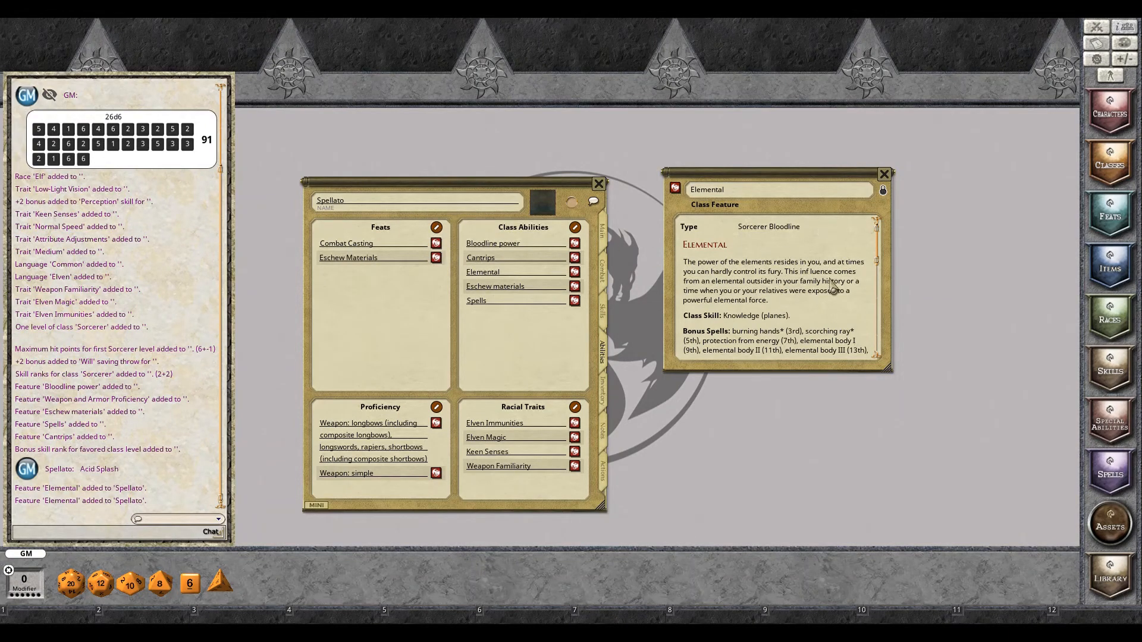
scroll(823, 284, "down", 5)
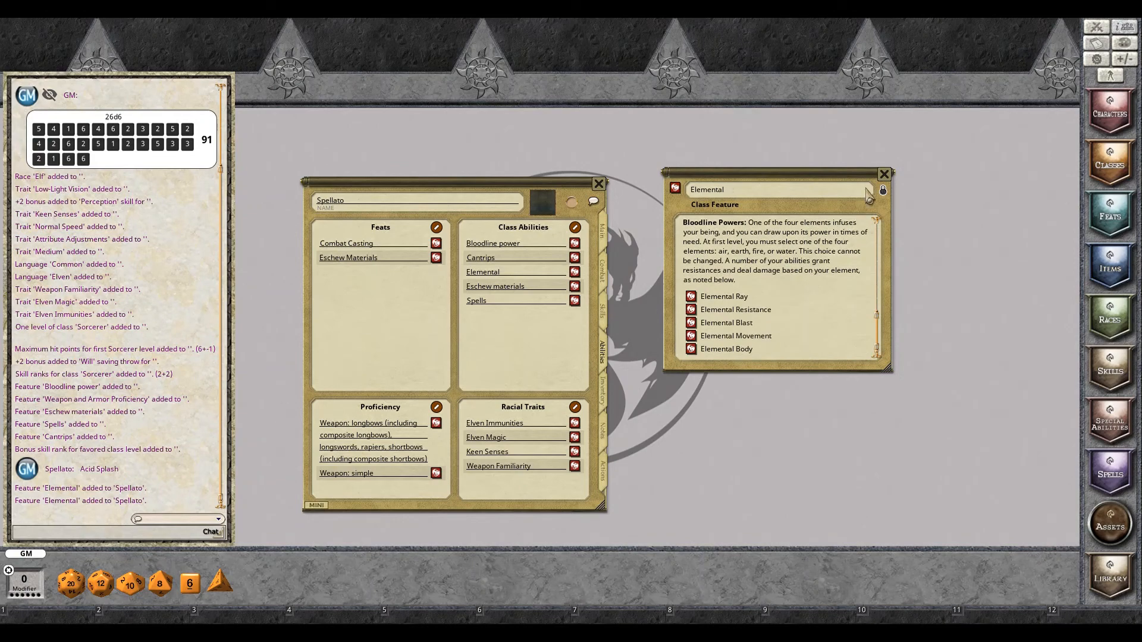
left_click(885, 175)
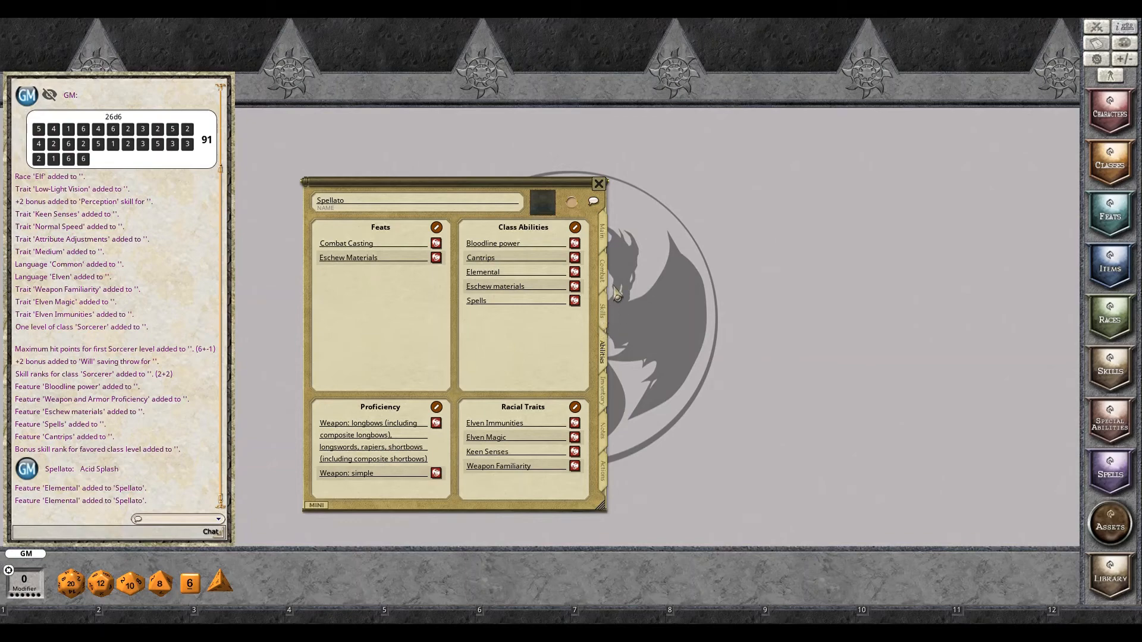
- Find the Quarterstaff and the Shortbow in the item library and add both to the character's inventory
left_click(604, 392)
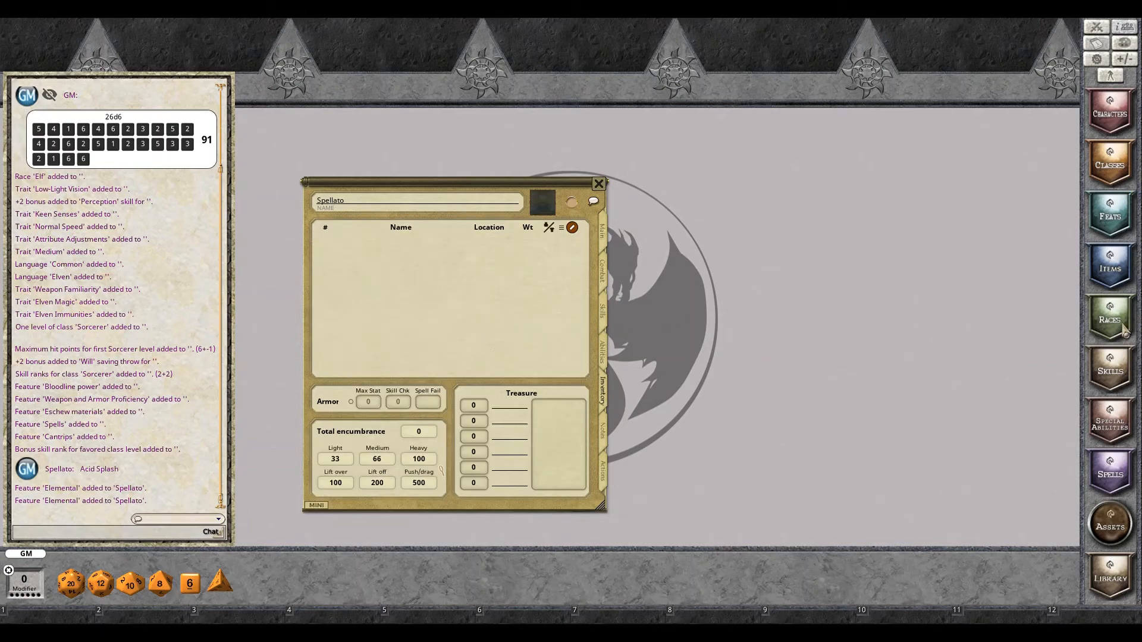
left_click(1110, 264)
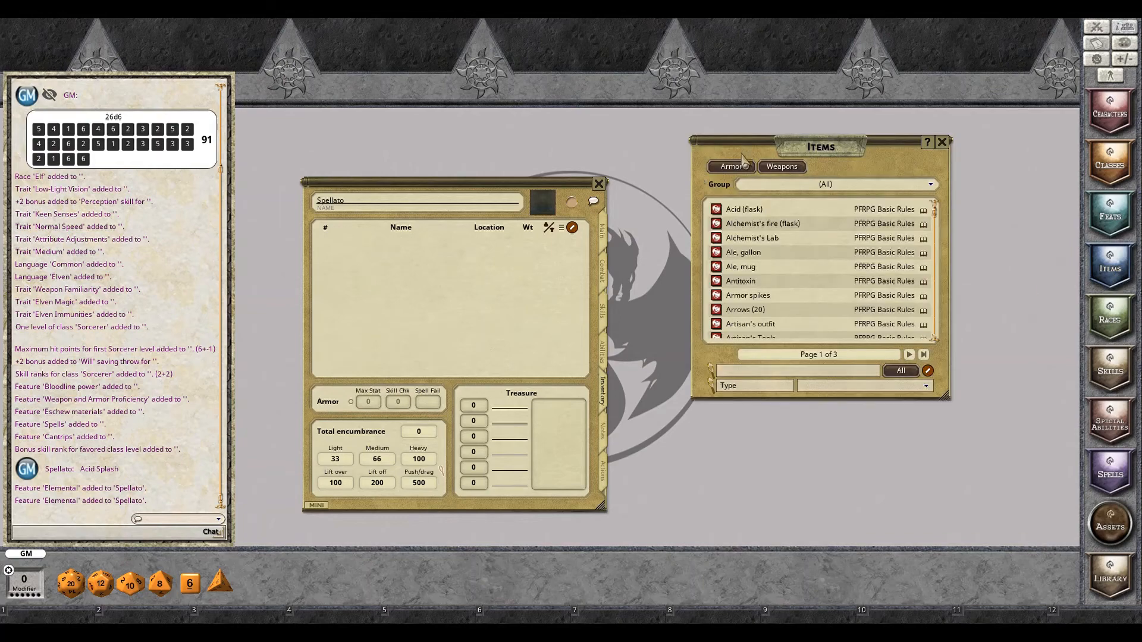
left_click(745, 374)
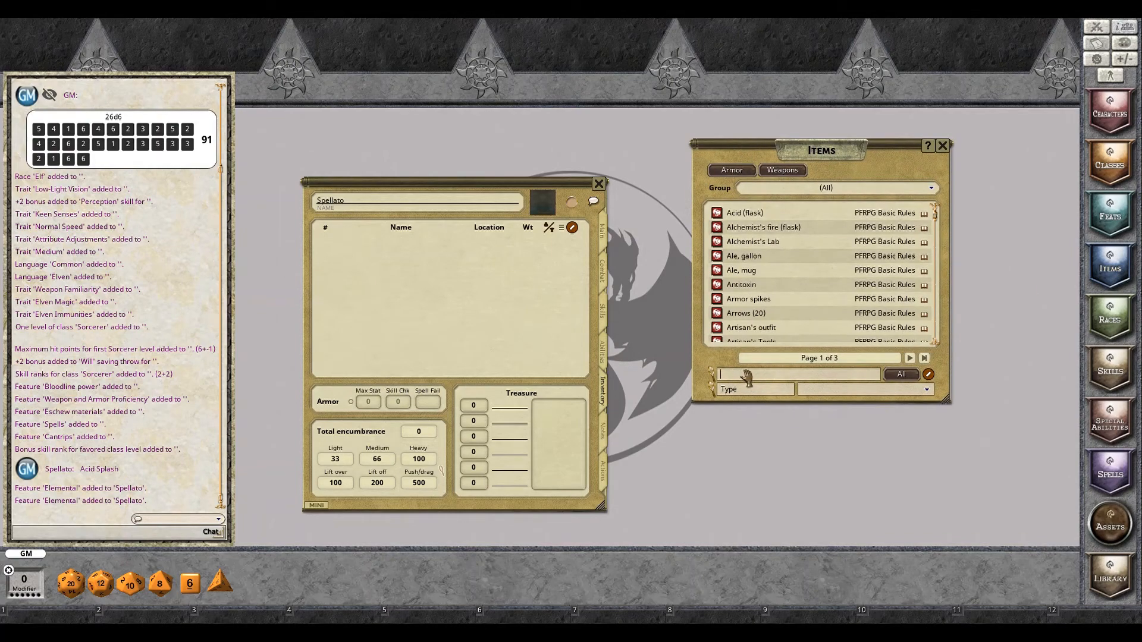
type("quarter")
key("Return")
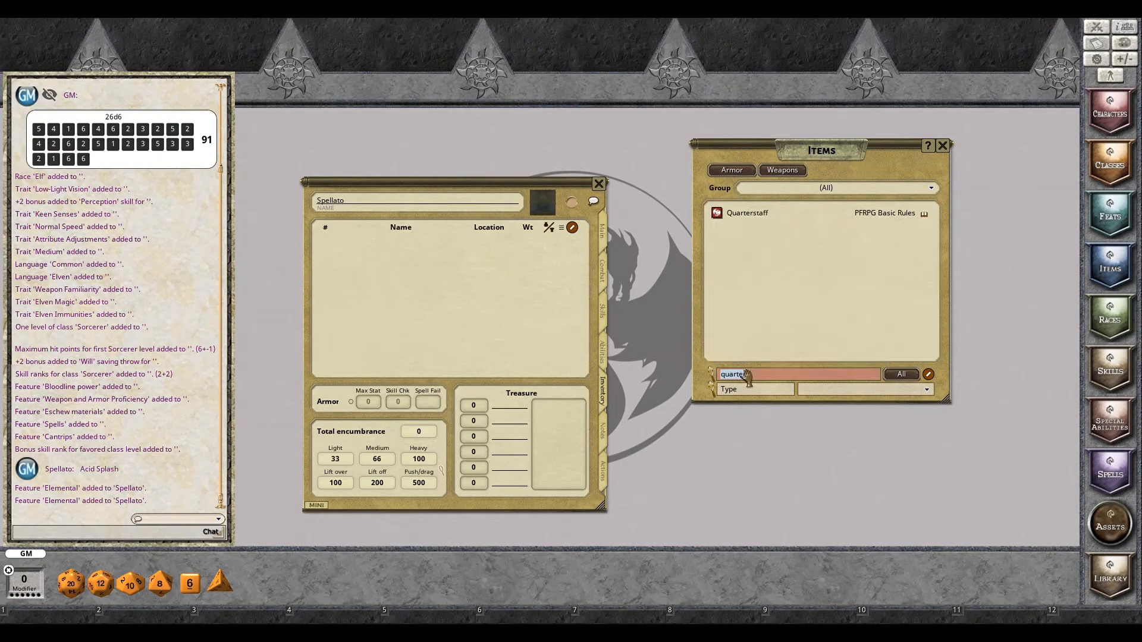
left_click_drag(717, 214, 433, 304)
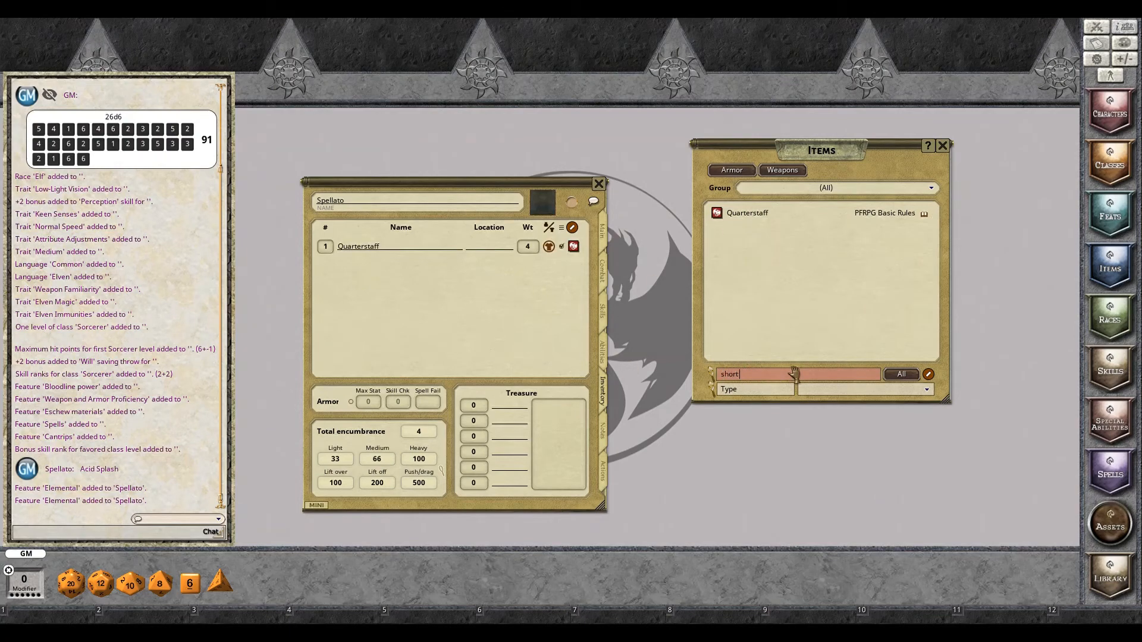
type("short")
key("Return")
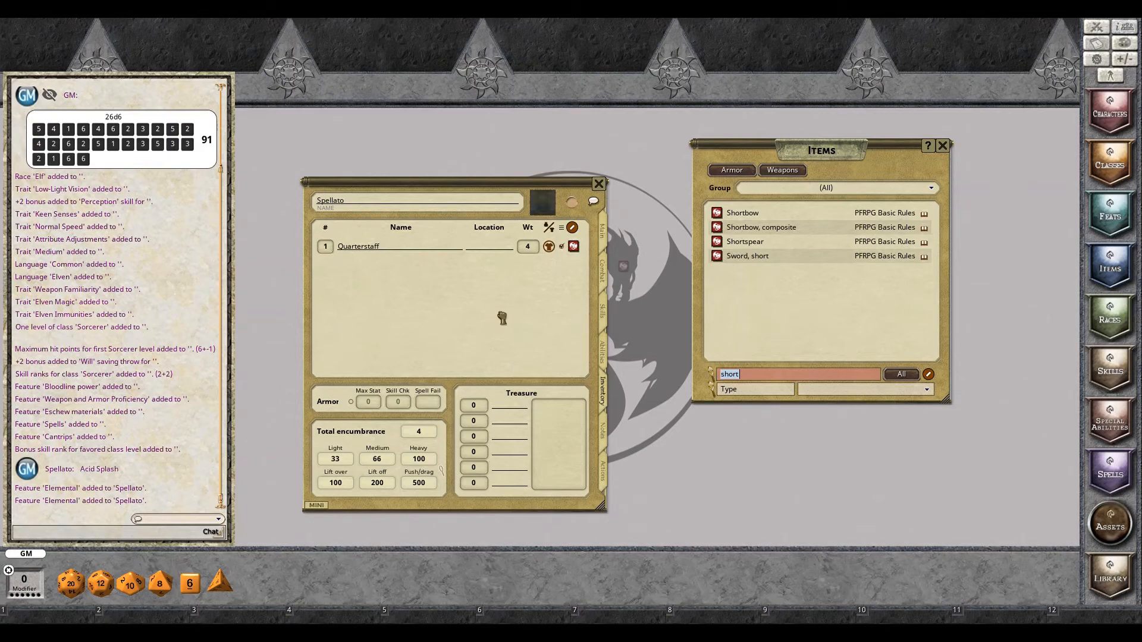
left_click_drag(503, 319, 395, 309)
- Add a Backpack, Arrows (20) and a Bedroll from the item library to the character's inventory
type("bac")
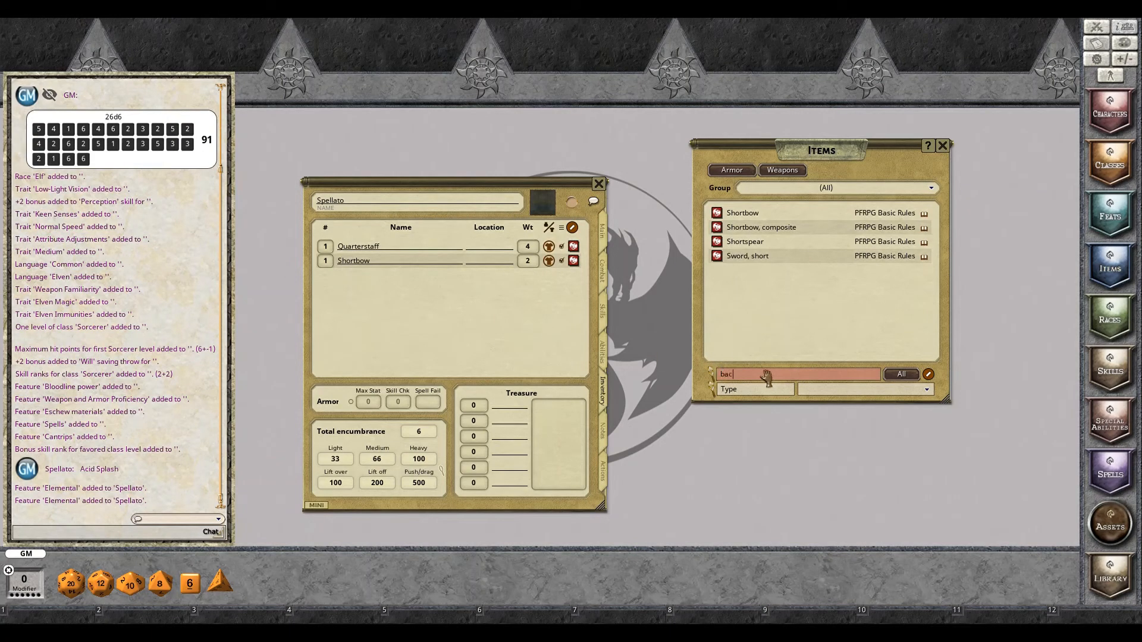
type("k")
key("Return")
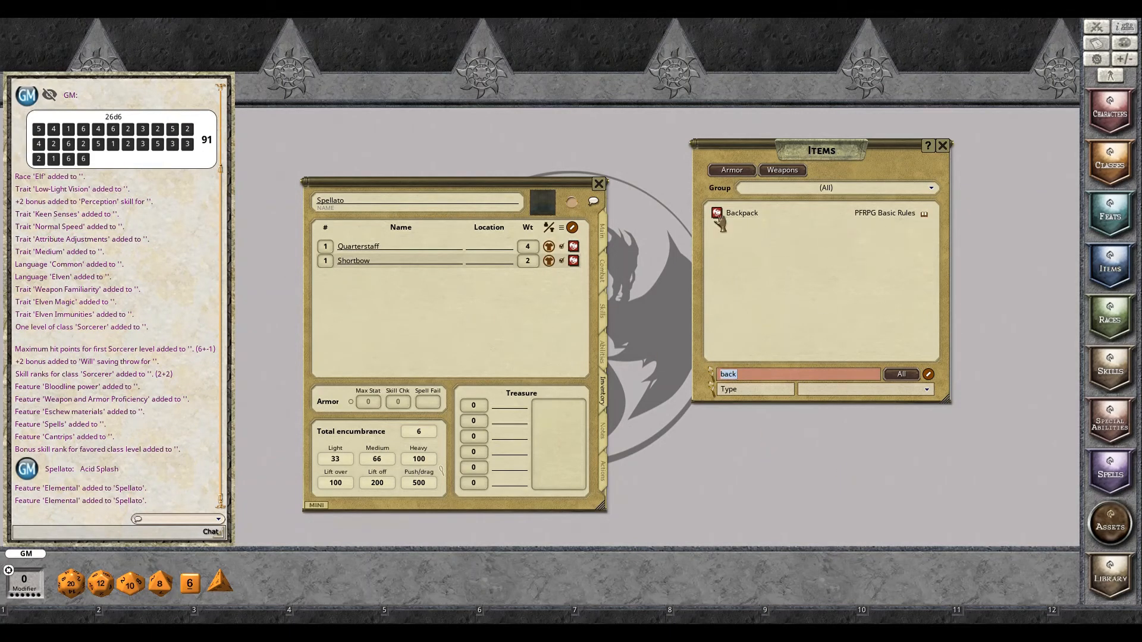
left_click_drag(720, 223, 449, 309)
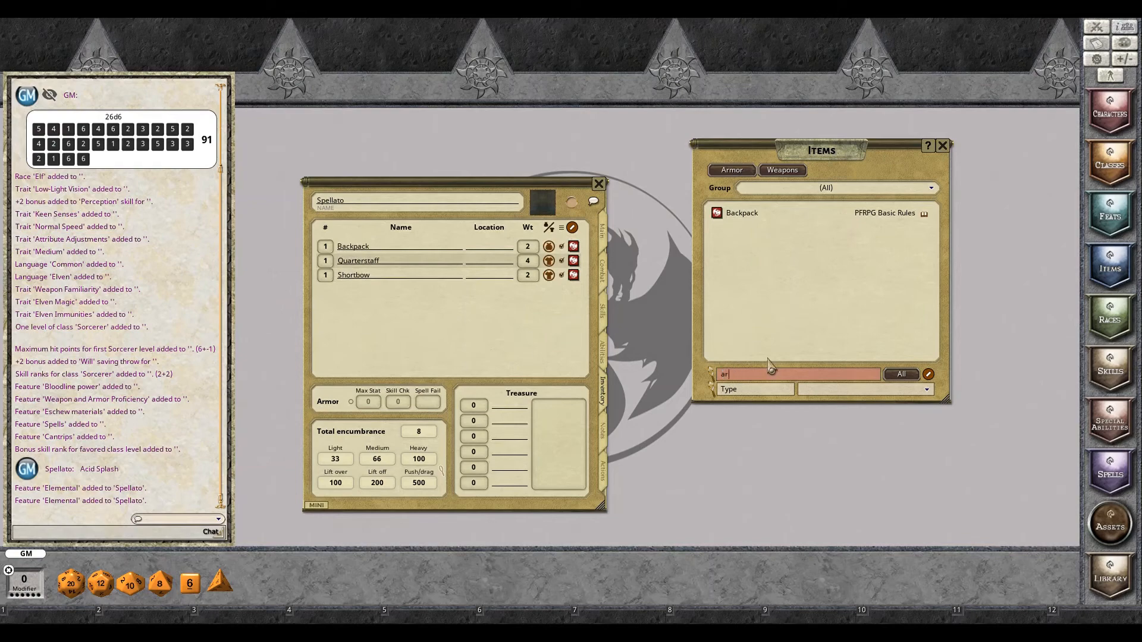
key("Return")
left_click_drag(723, 214, 347, 336)
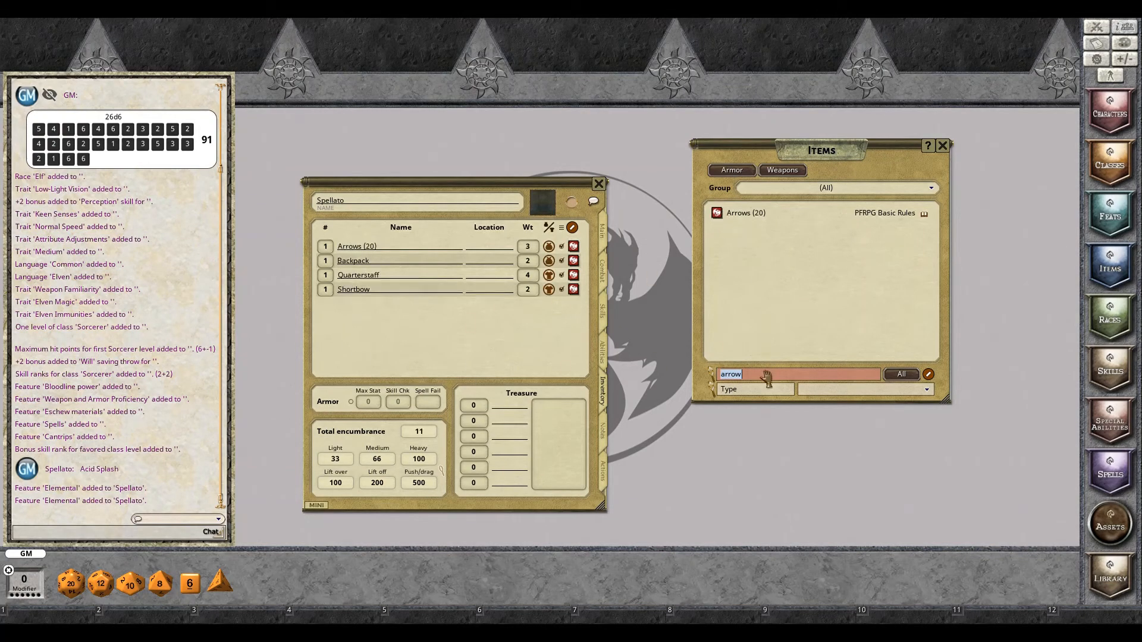
type("bed")
key("Return")
left_click_drag(727, 215, 422, 336)
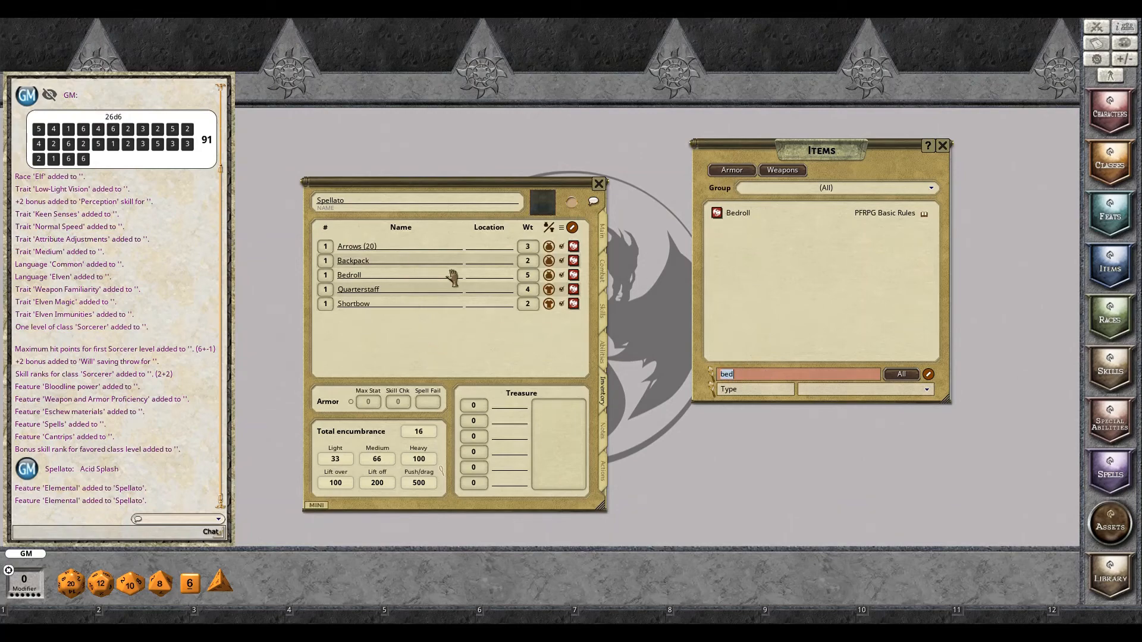
- Set the location of the arrows and the bedroll to backpack, and close the item library
left_click(497, 247)
type("backpack")
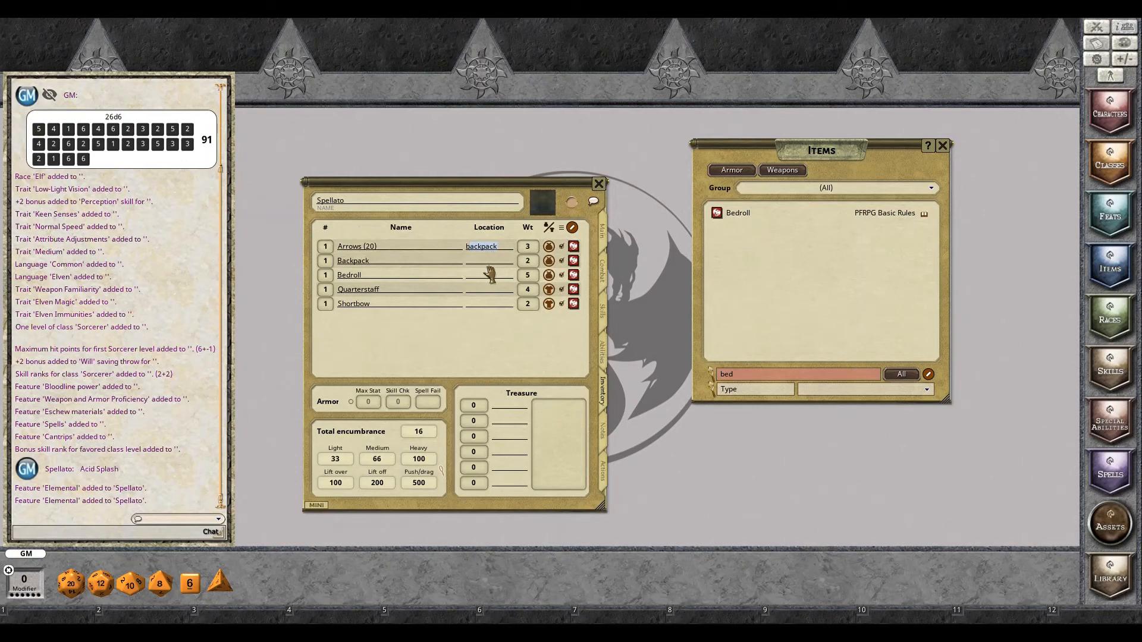
left_click(489, 275)
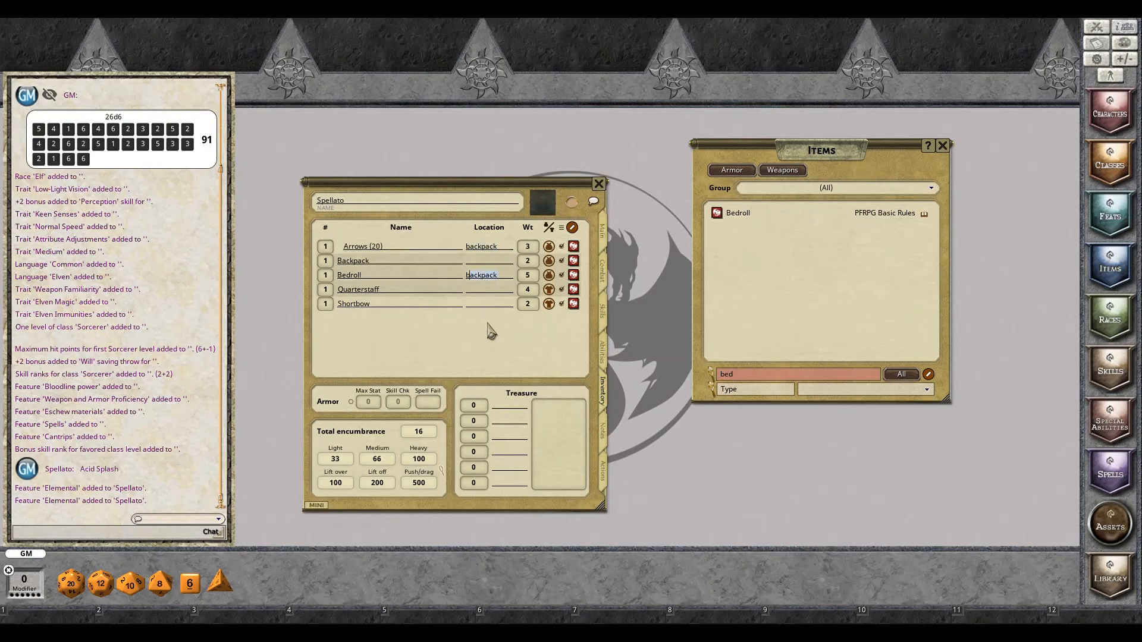
left_click(497, 295)
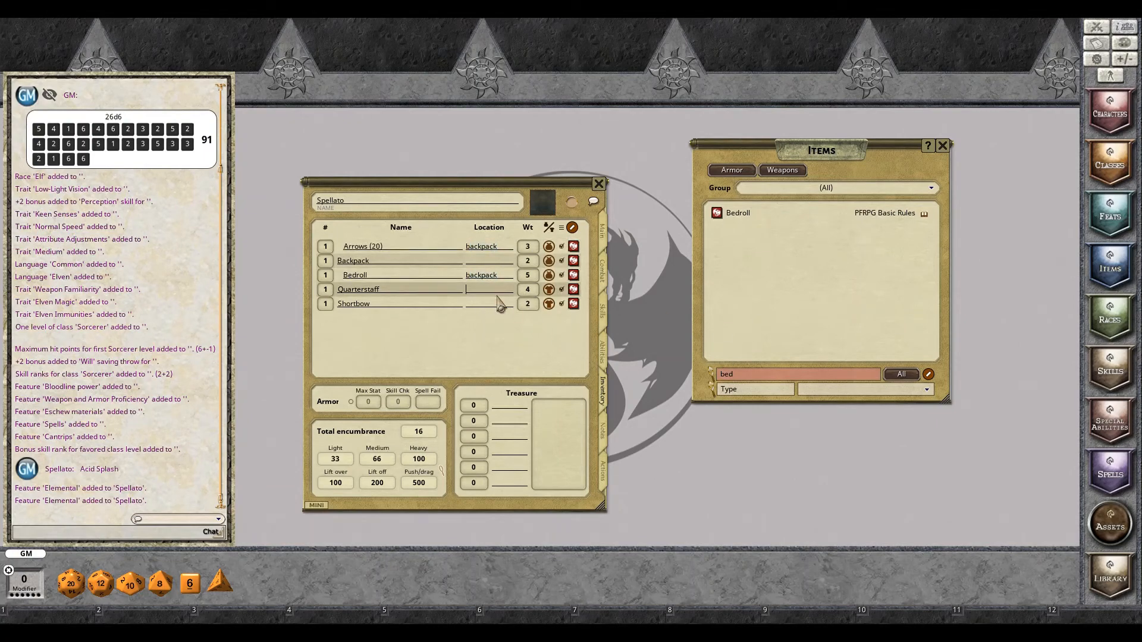
left_click(943, 146)
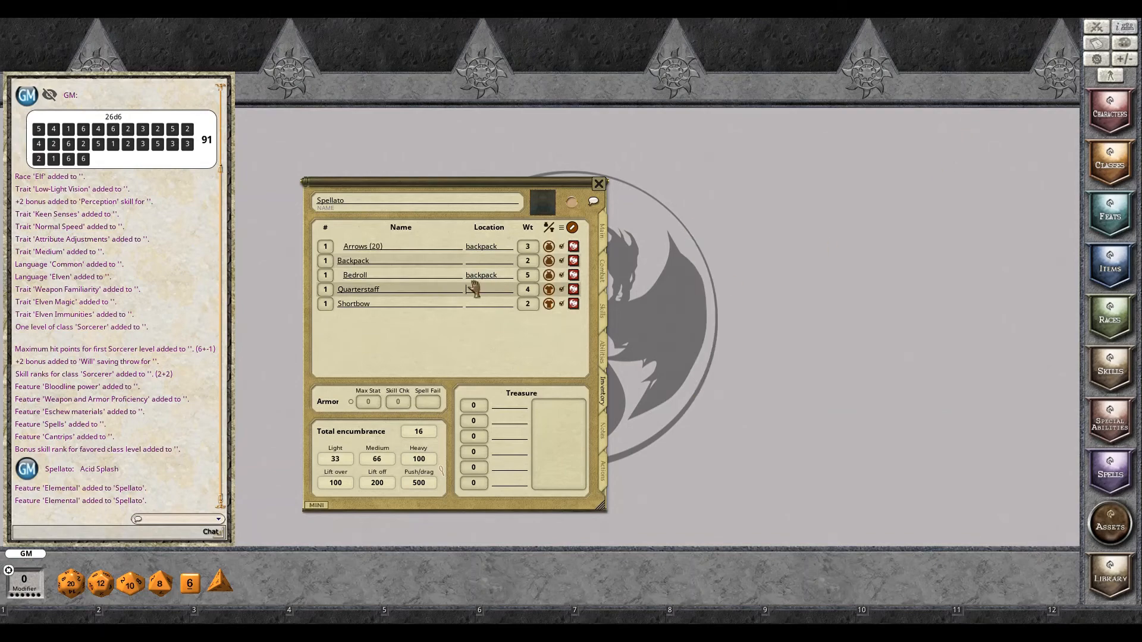
- Set the Shortbow's ammo to 20 in the character's weapon actions
left_click(604, 471)
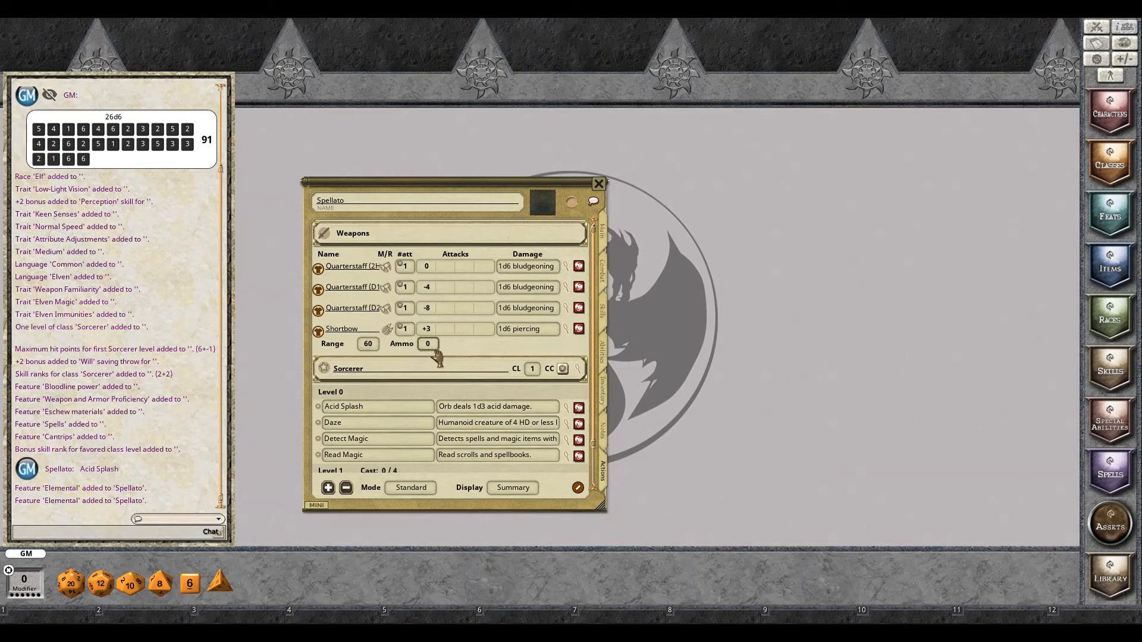
scroll(428, 344, "up", 2)
type("0")
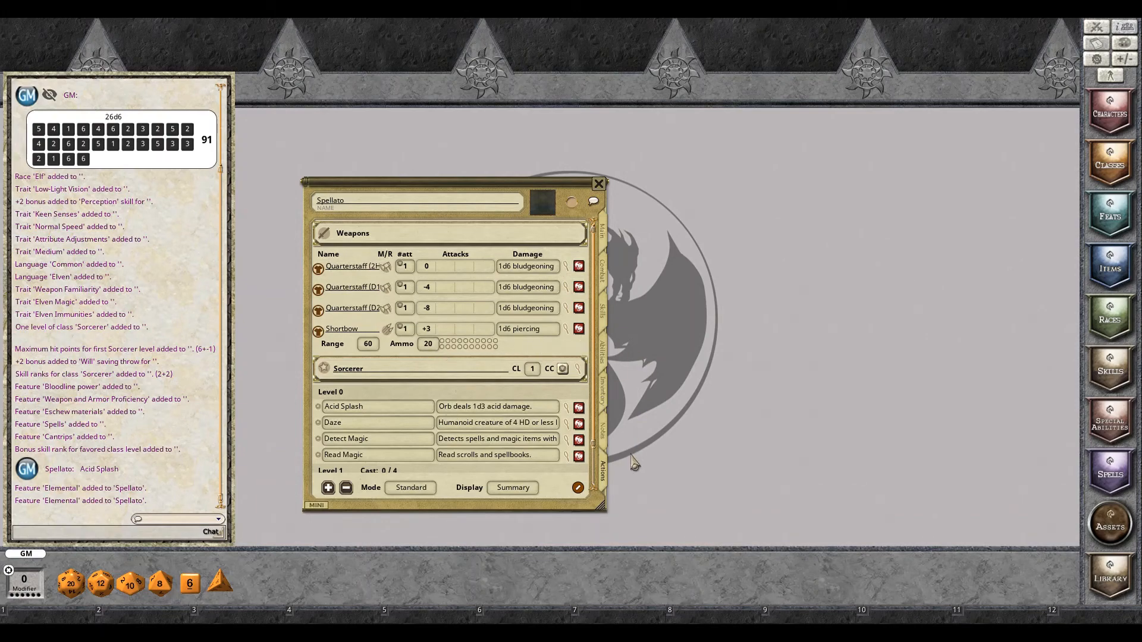
- Assign the Investigator 4.jpg image as the character's portrait
left_click(603, 268)
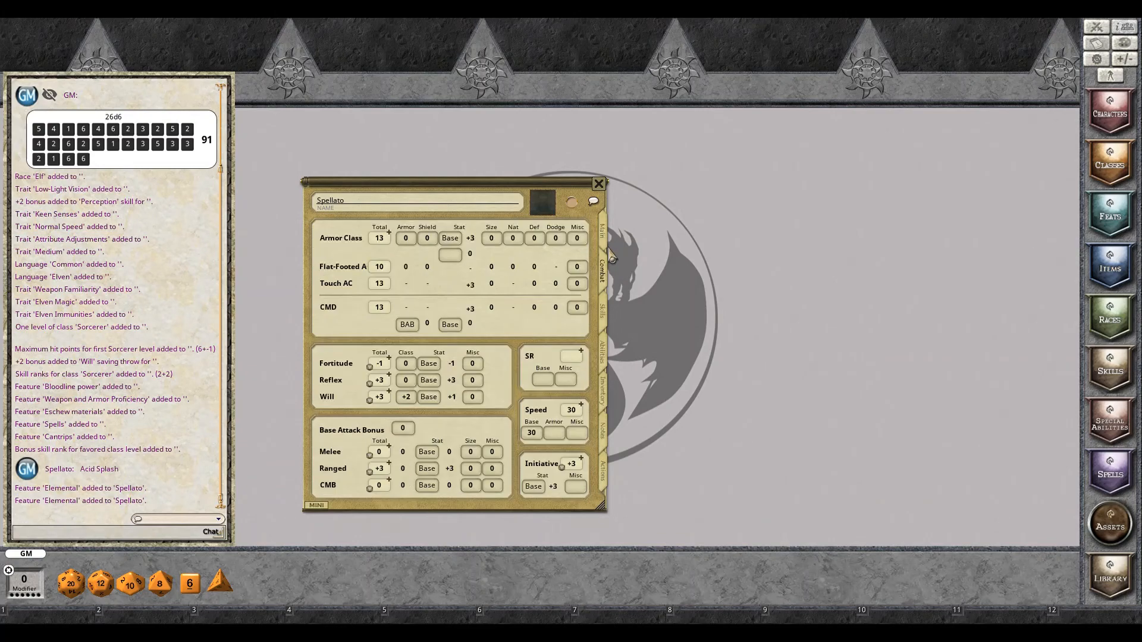
left_click(602, 236)
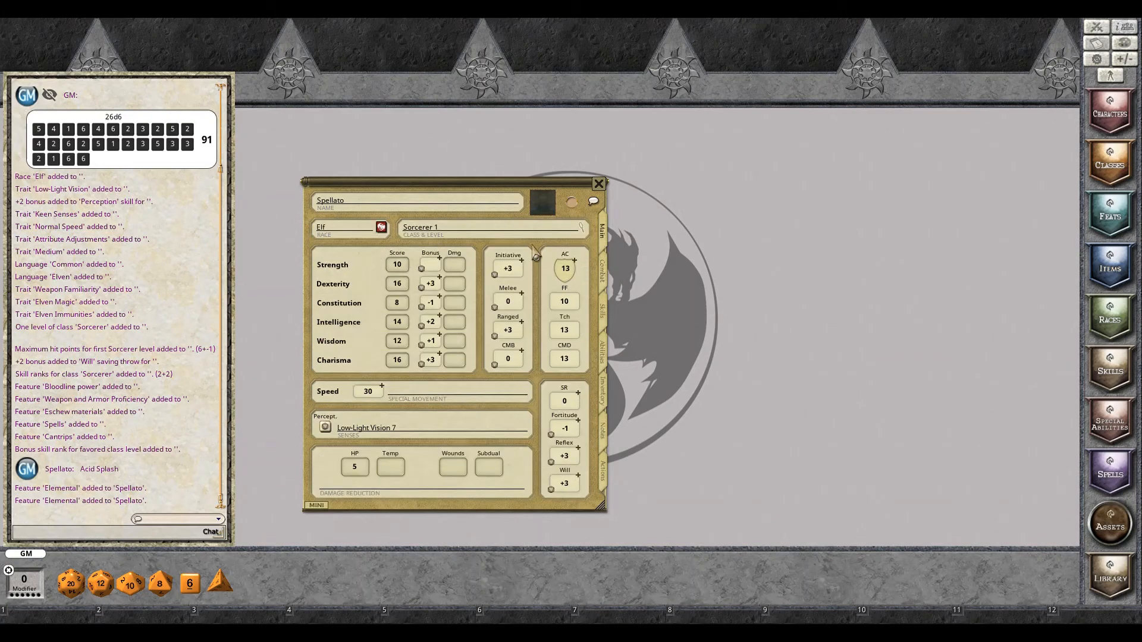
left_click(540, 209)
left_click(487, 280)
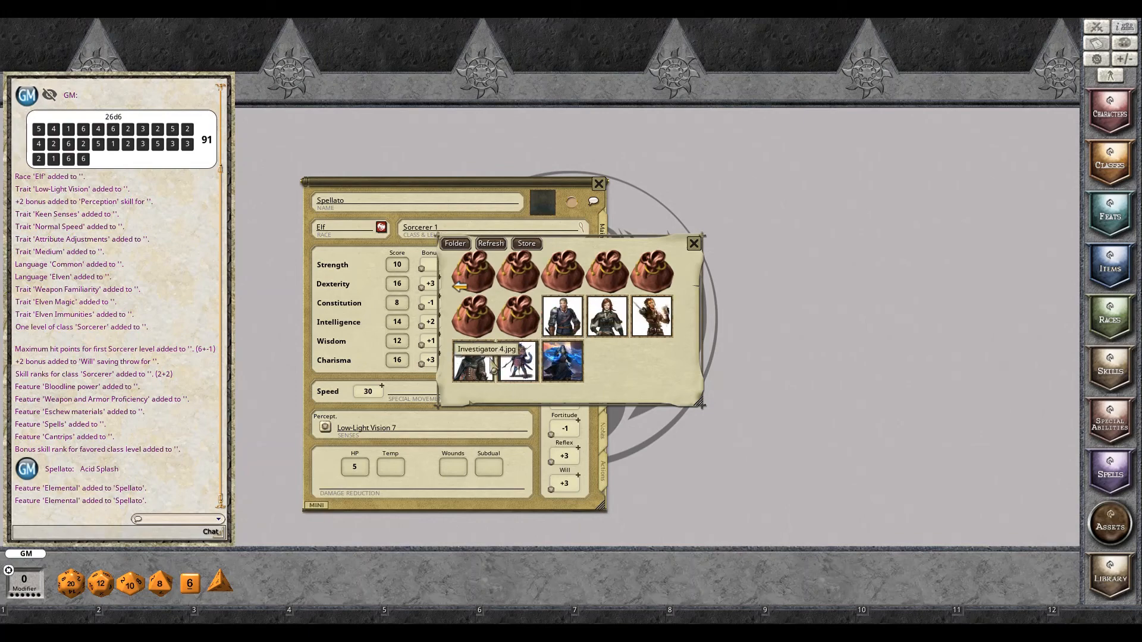
left_click(493, 370)
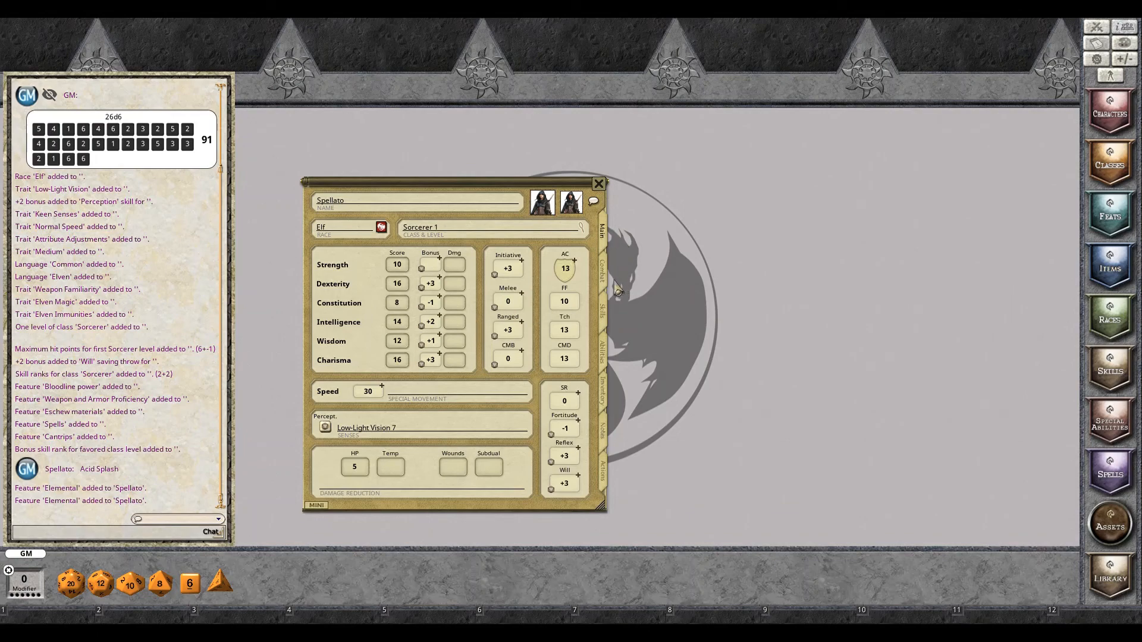
- Check the combat statistics, then switch from the full character sheet to the mini sheet and place it mid-screen
left_click(605, 273)
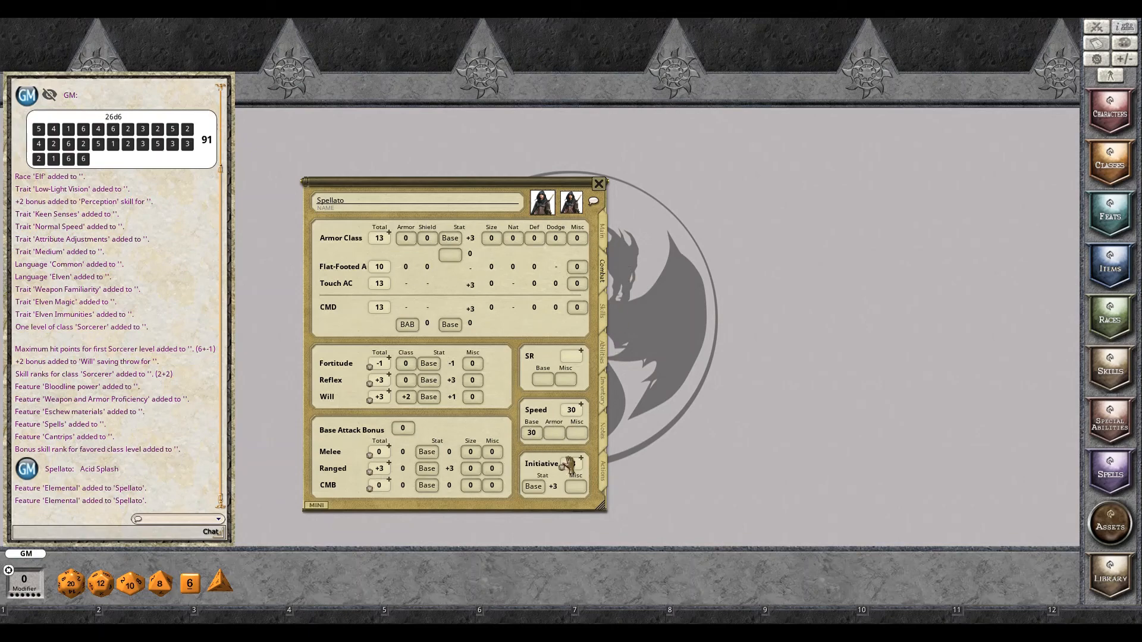
left_click(319, 506)
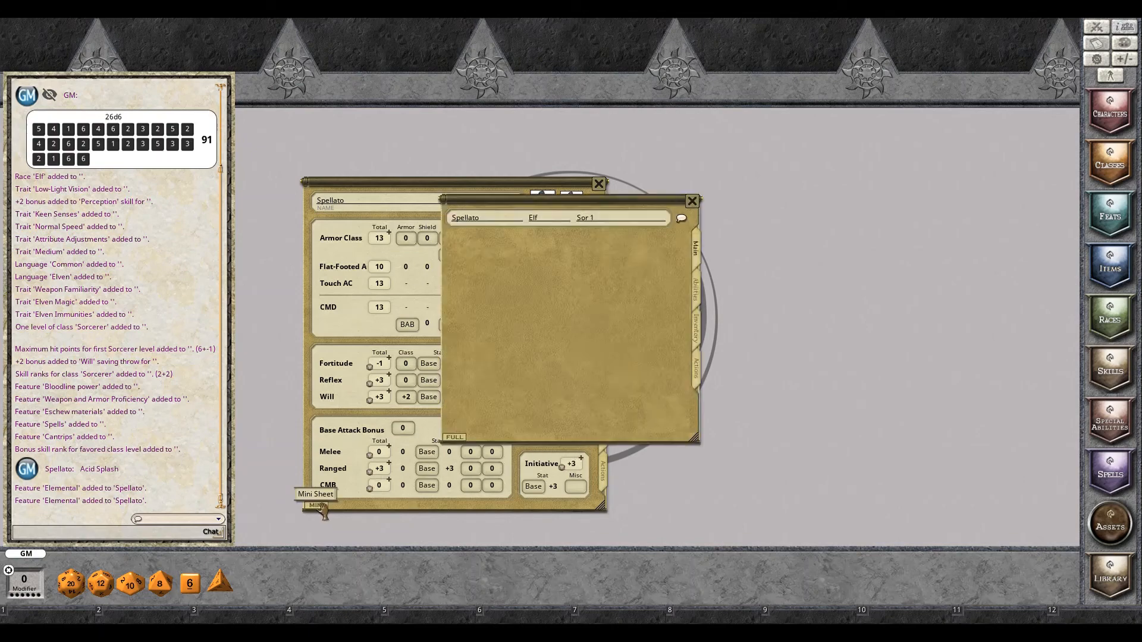
left_click_drag(542, 282, 743, 246)
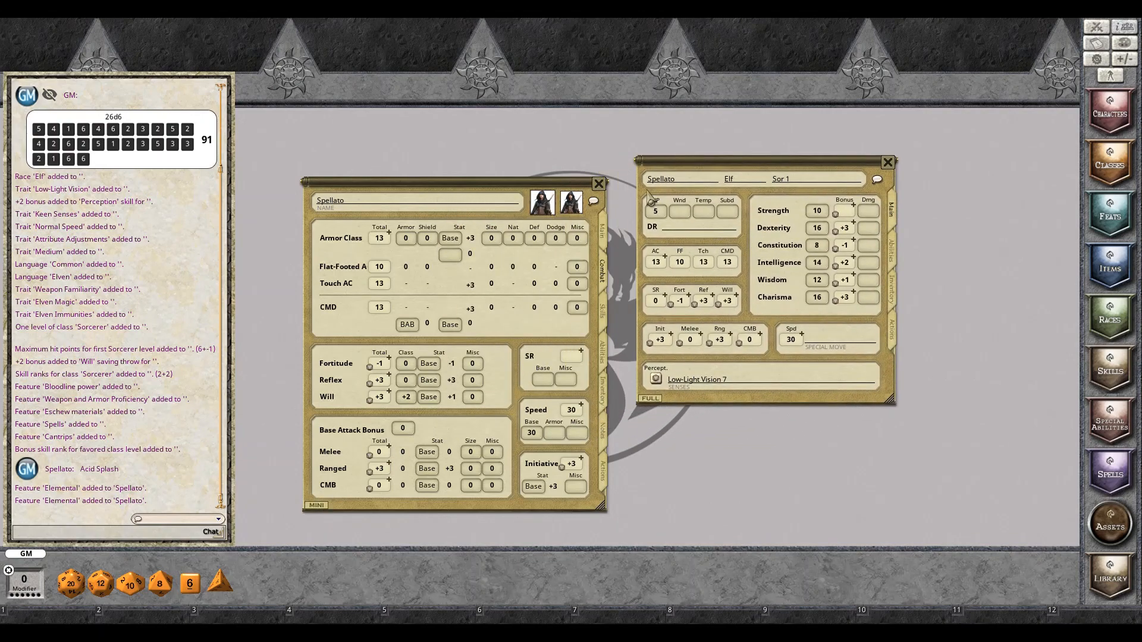
left_click(600, 185)
left_click_drag(696, 174, 443, 197)
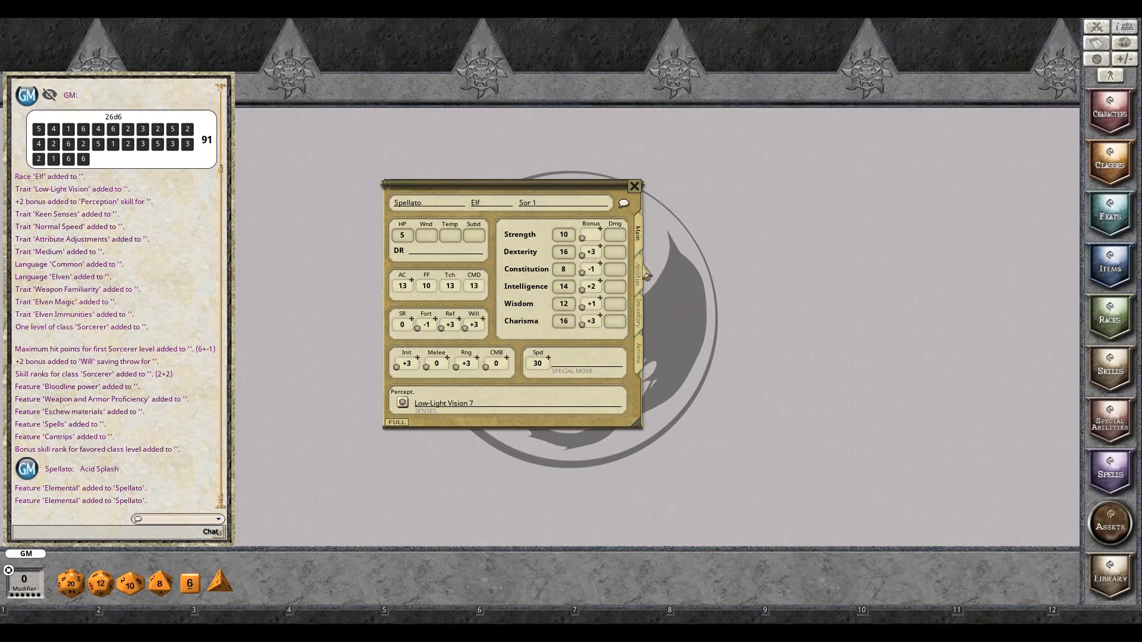
- Review the mini sheet's weapons and spells, inventory, skills and abilities, and main statistics
left_click(641, 353)
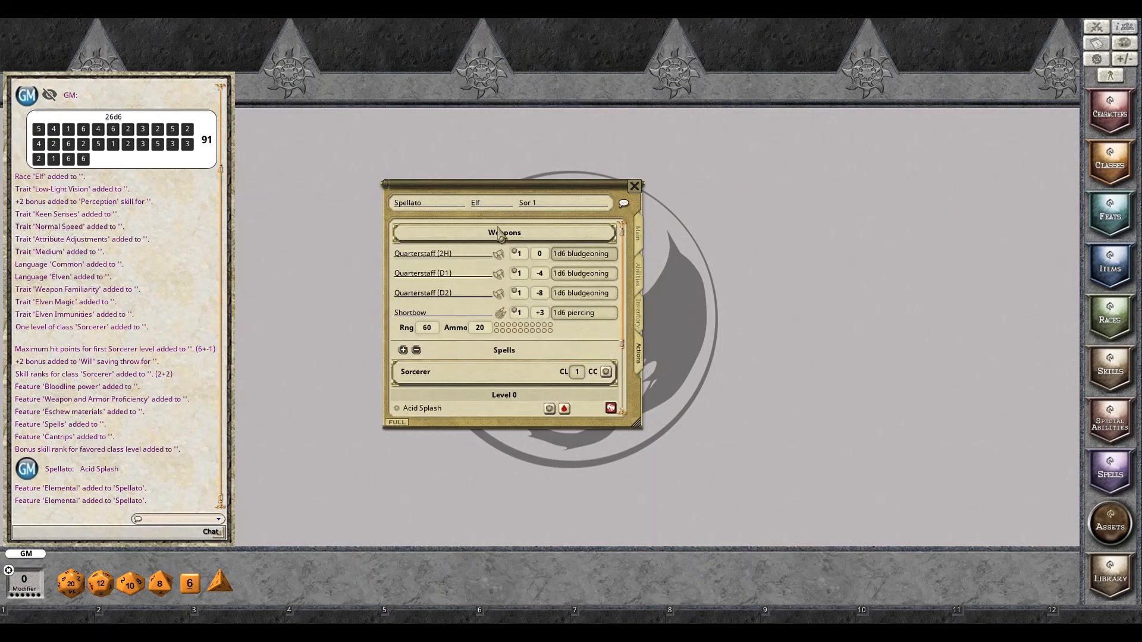
scroll(524, 333, "down", 3)
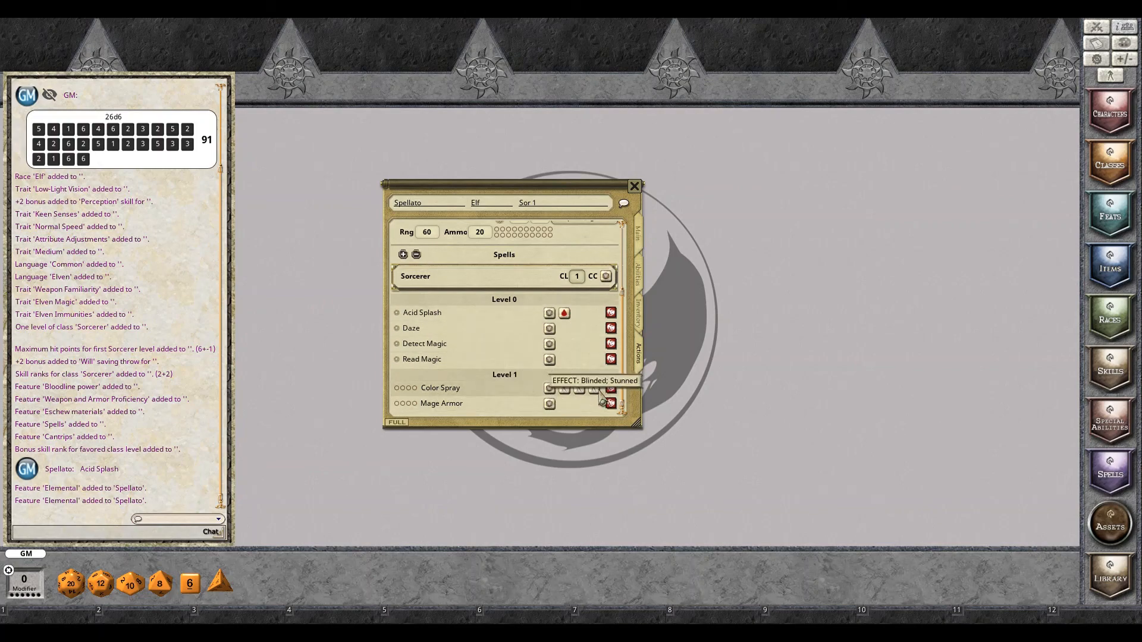
scroll(547, 329, "up", 3)
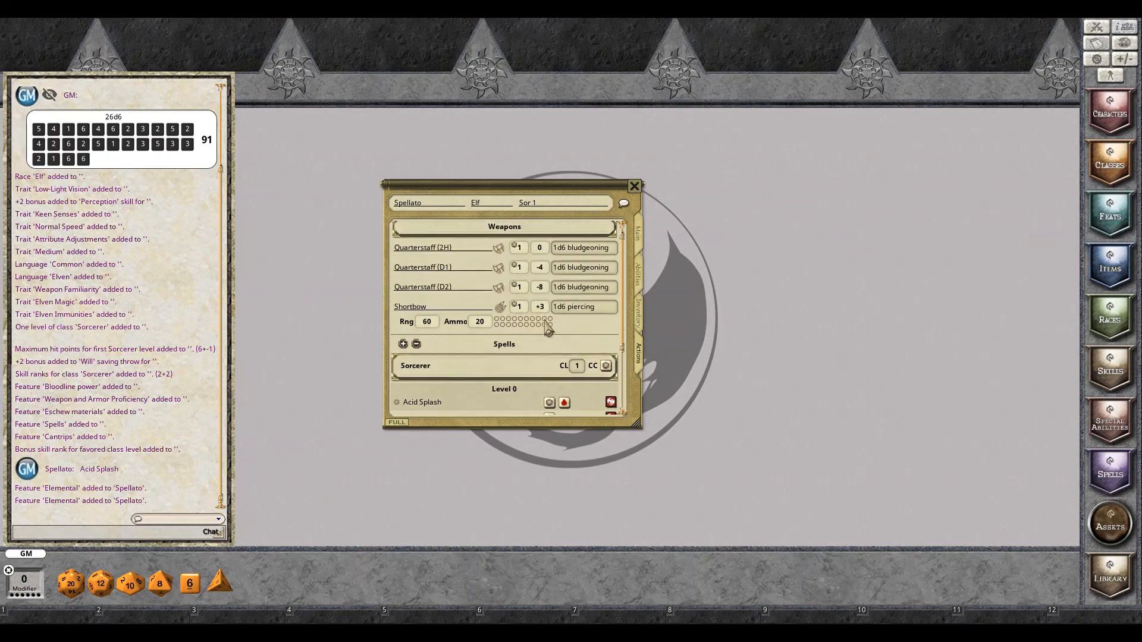
scroll(545, 322, "up", 1)
left_click(642, 315)
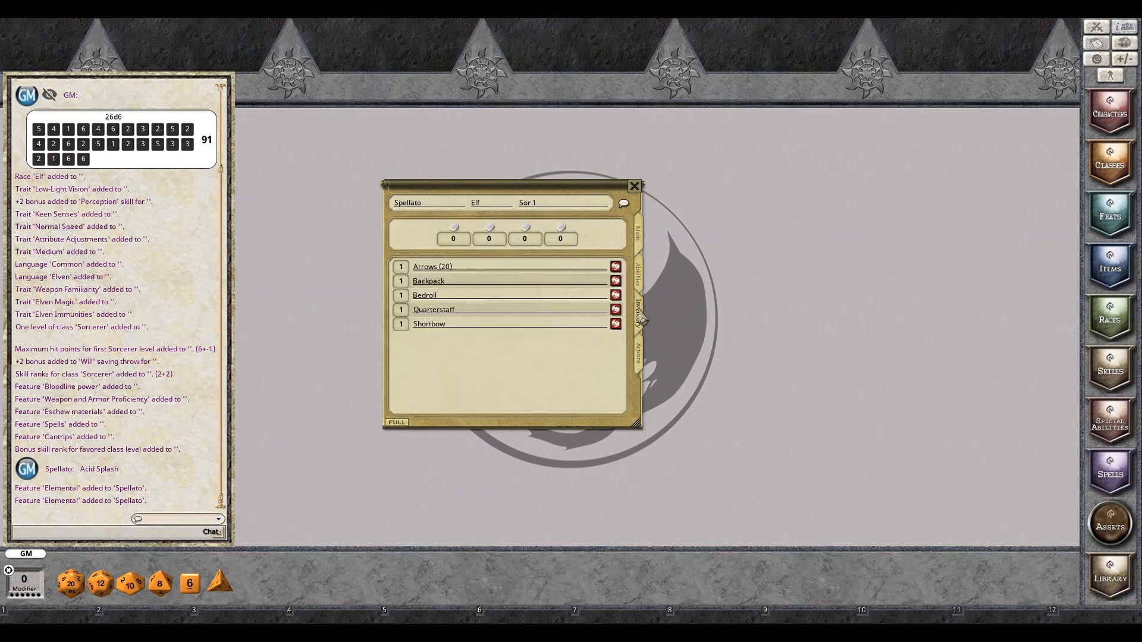
left_click(644, 286)
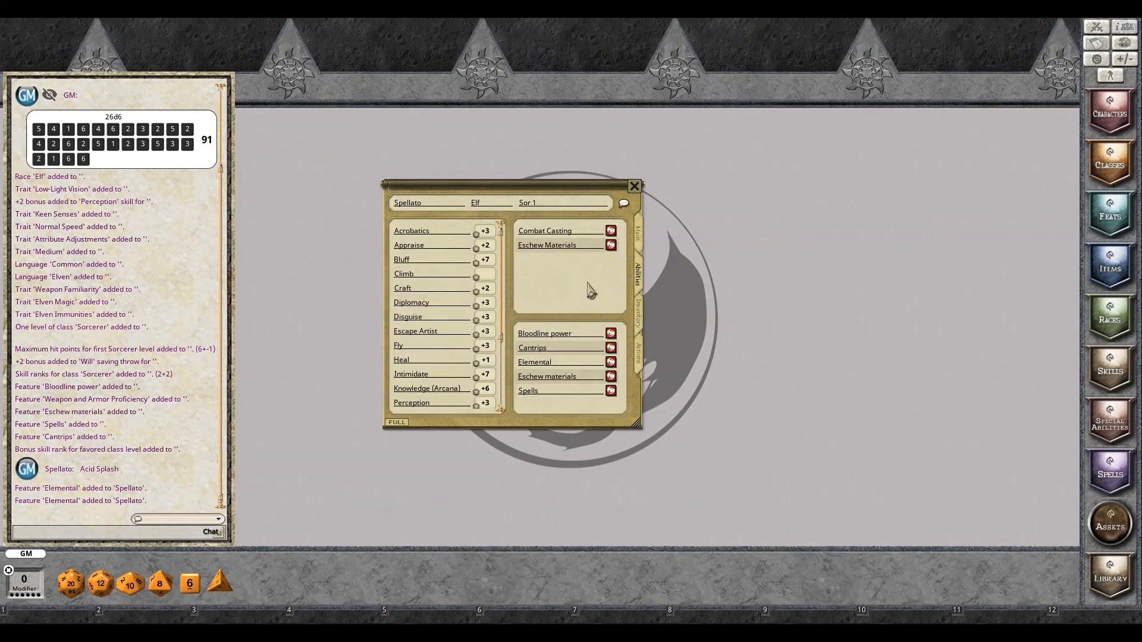
scroll(437, 330, "down", 1)
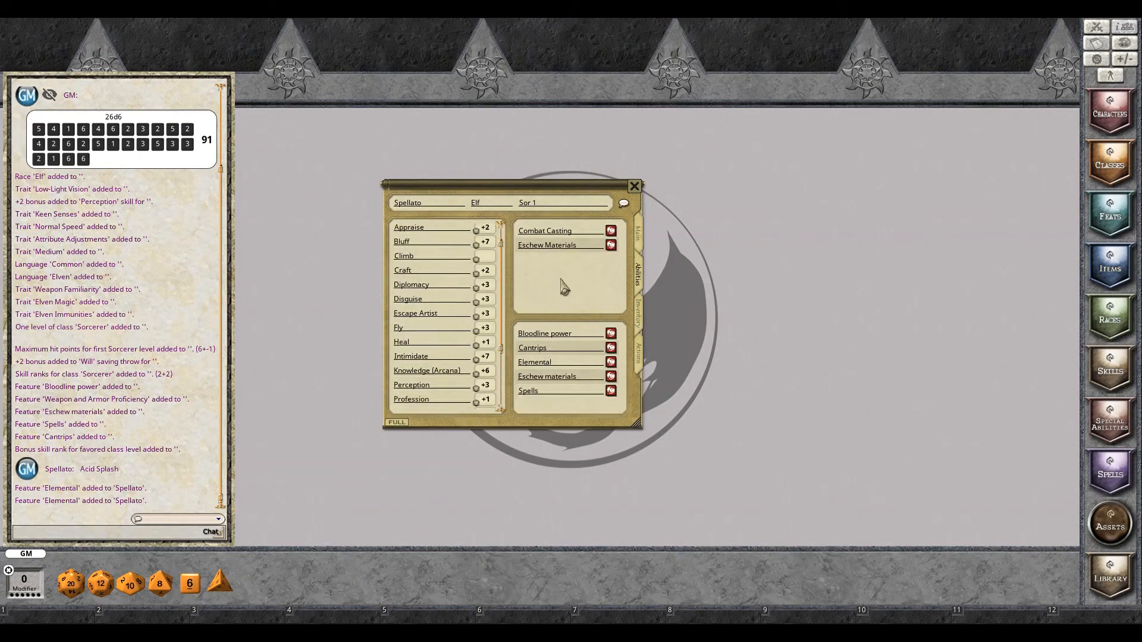
scroll(427, 340, "down", 6)
scroll(442, 328, "up", 7)
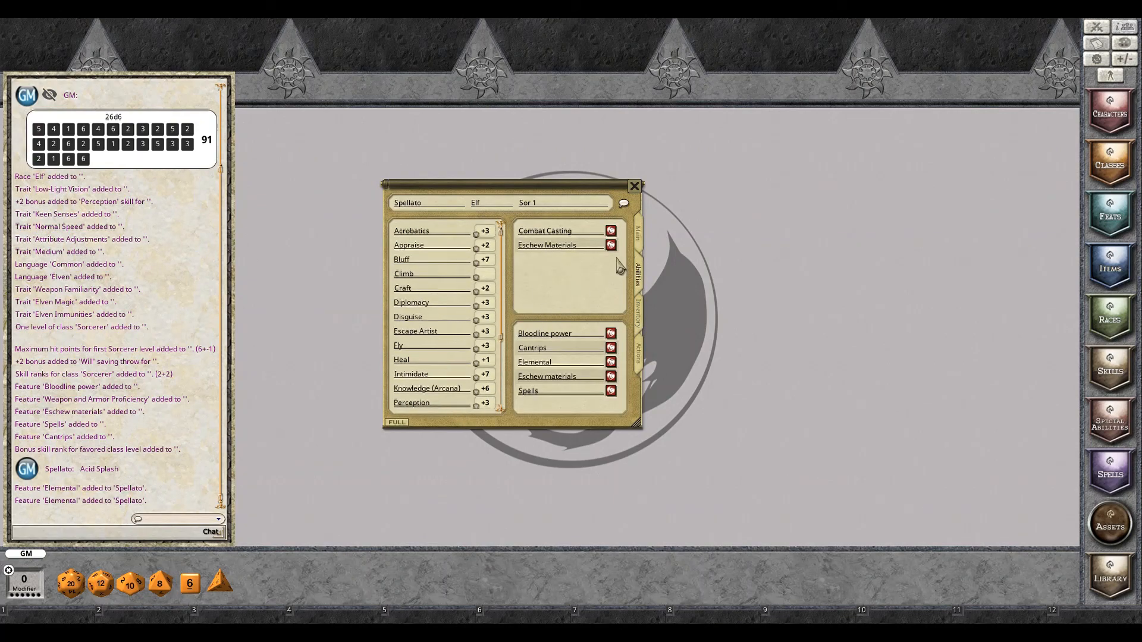
left_click(640, 244)
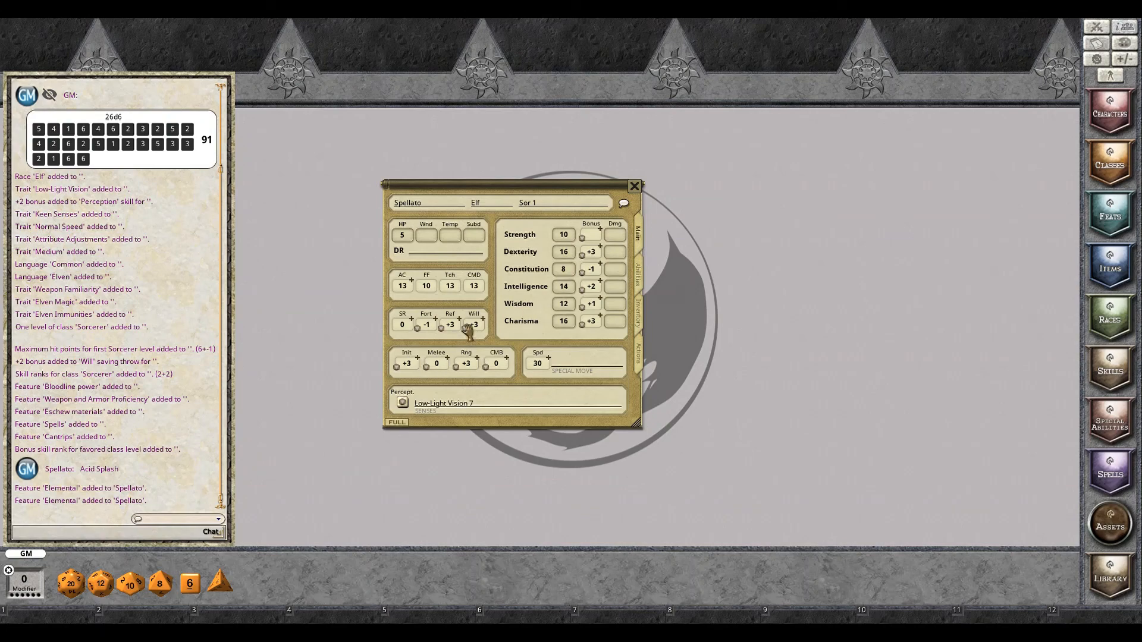